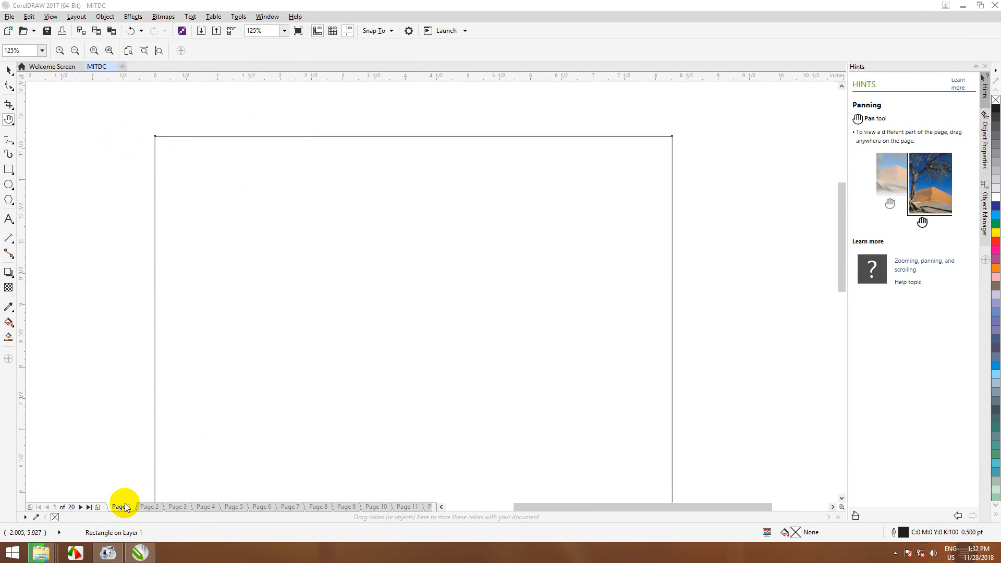
# Step: Flip forward through the document's pages from Page 1 to Page 11
pyautogui.click(149, 507)
pyautogui.click(178, 509)
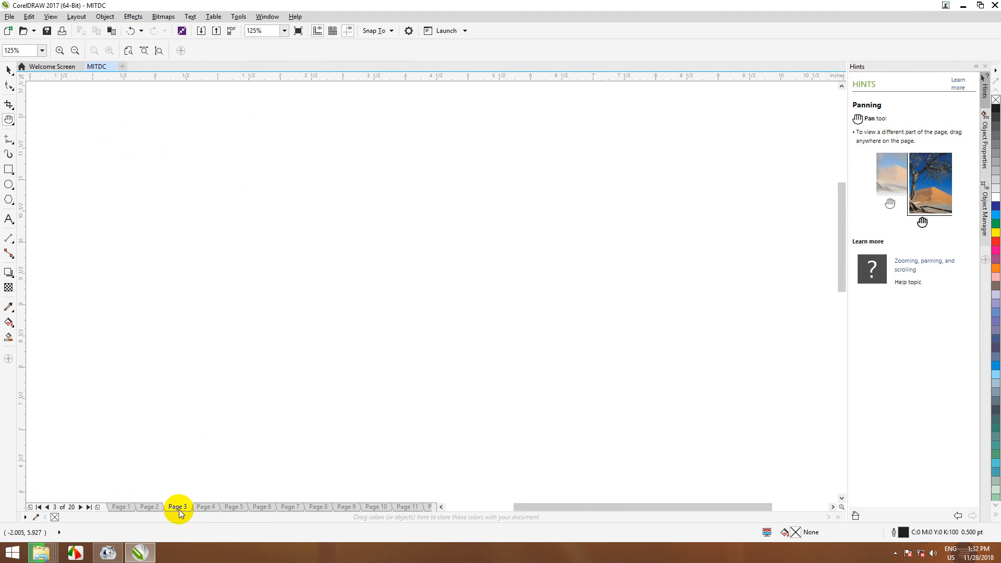
pyautogui.click(208, 509)
pyautogui.click(233, 509)
pyautogui.click(266, 508)
pyautogui.click(291, 508)
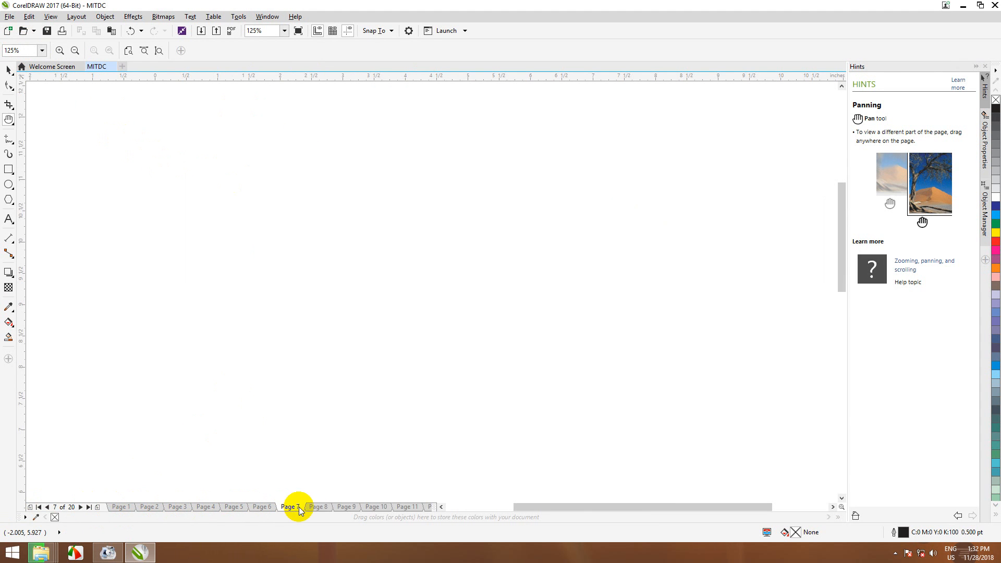
pyautogui.click(318, 508)
pyautogui.click(346, 508)
pyautogui.click(375, 508)
pyautogui.click(407, 507)
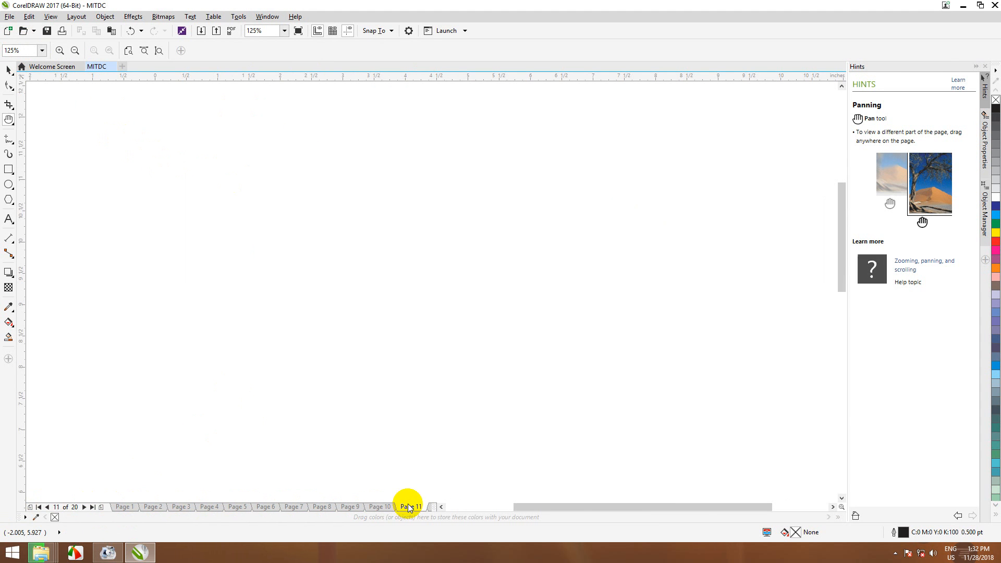
pyautogui.click(440, 509)
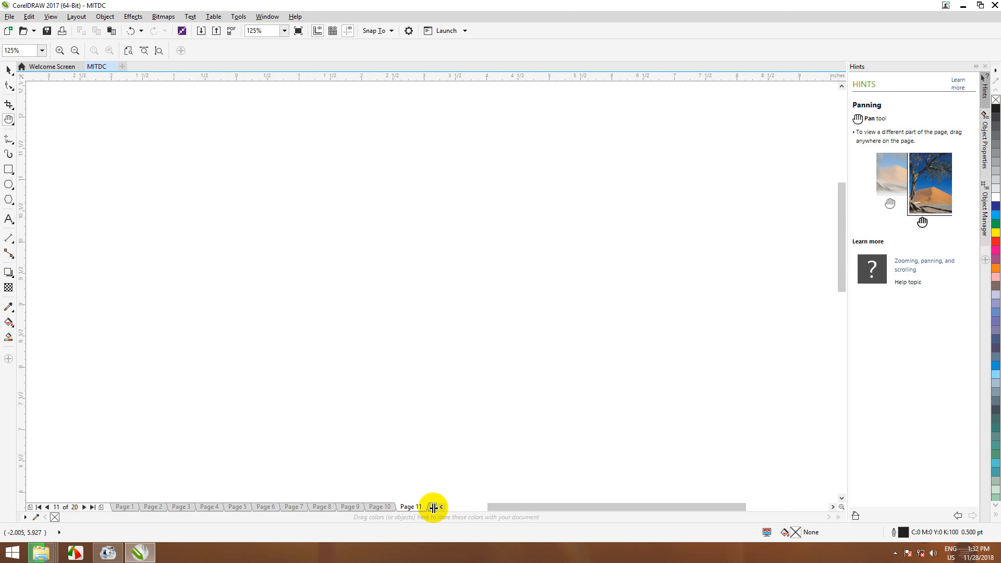
pyautogui.moveTo(433, 505)
pyautogui.mouseDown()
pyautogui.moveTo(751, 508)
pyautogui.moveTo(463, 515)
pyautogui.moveTo(442, 506)
pyautogui.mouseUp()
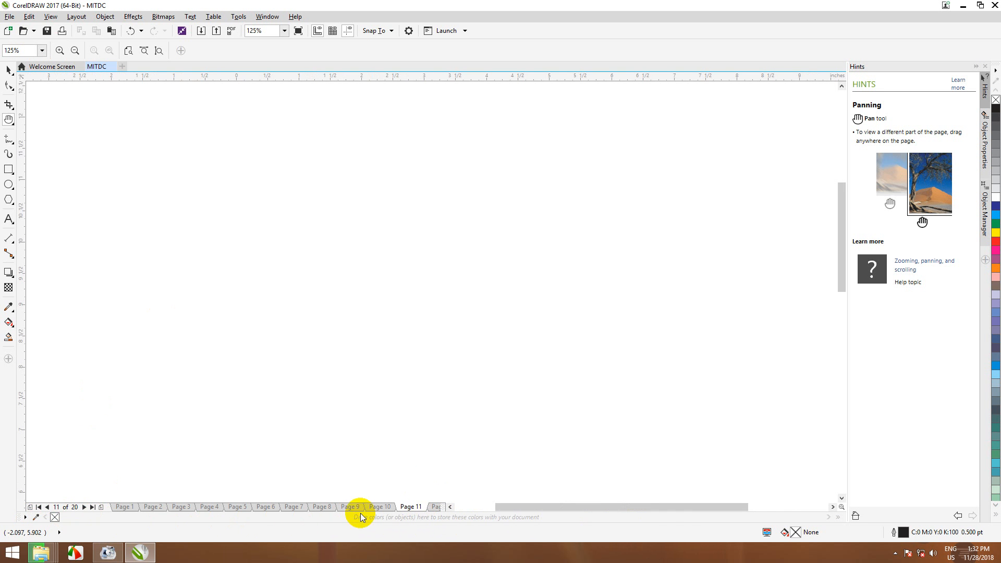
# Step: Jump back to Page 6 and then return to Page 1
pyautogui.click(268, 506)
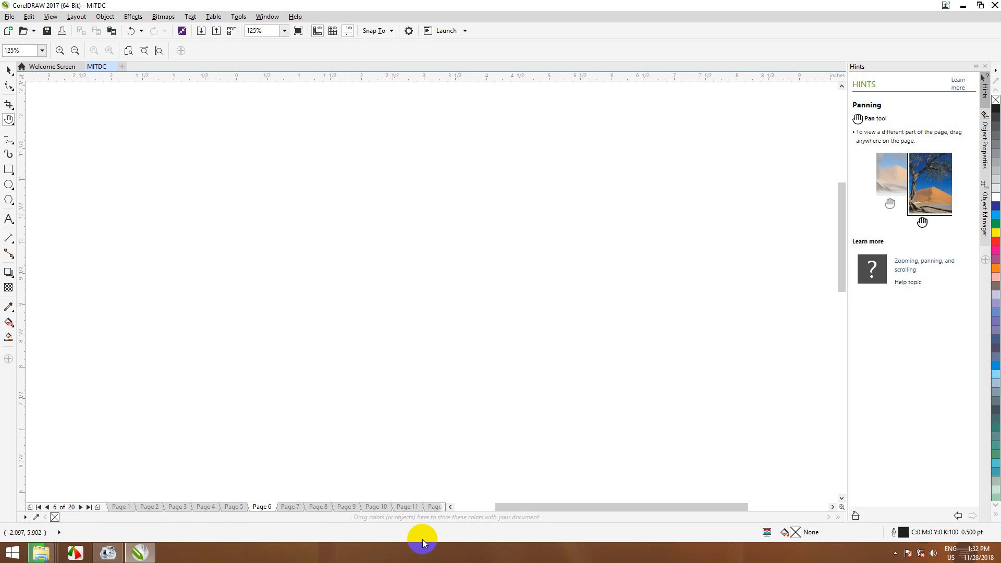
pyautogui.click(119, 507)
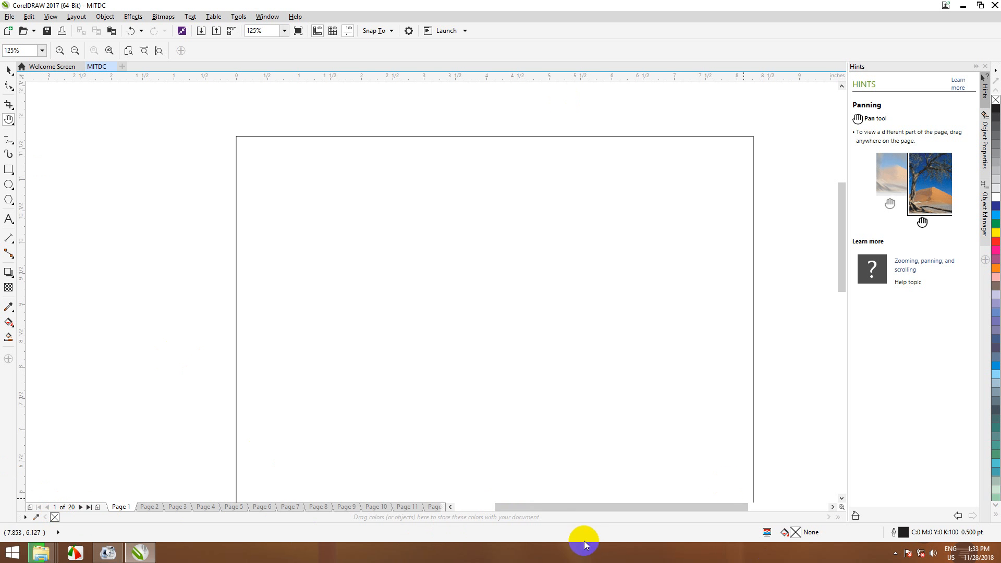
pyautogui.moveTo(633, 507)
pyautogui.mouseDown()
pyautogui.moveTo(570, 505)
pyautogui.moveTo(715, 506)
pyautogui.moveTo(576, 511)
pyautogui.moveTo(663, 519)
pyautogui.moveTo(646, 516)
pyautogui.mouseUp()
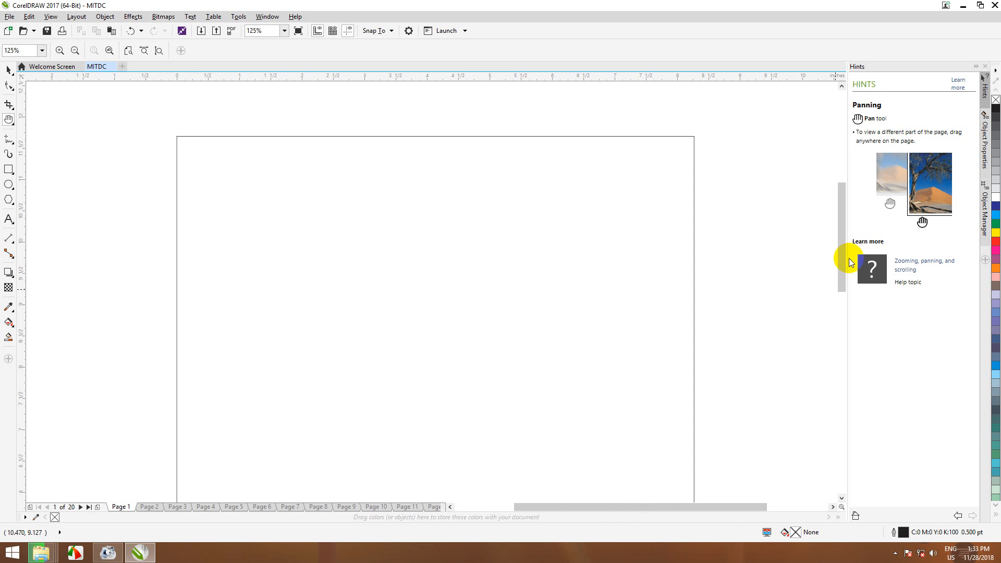
pyautogui.moveTo(843, 238)
pyautogui.mouseDown()
pyautogui.moveTo(854, 339)
pyautogui.moveTo(858, 146)
pyautogui.moveTo(855, 264)
pyautogui.moveTo(854, 166)
pyautogui.moveTo(850, 233)
pyautogui.mouseUp()
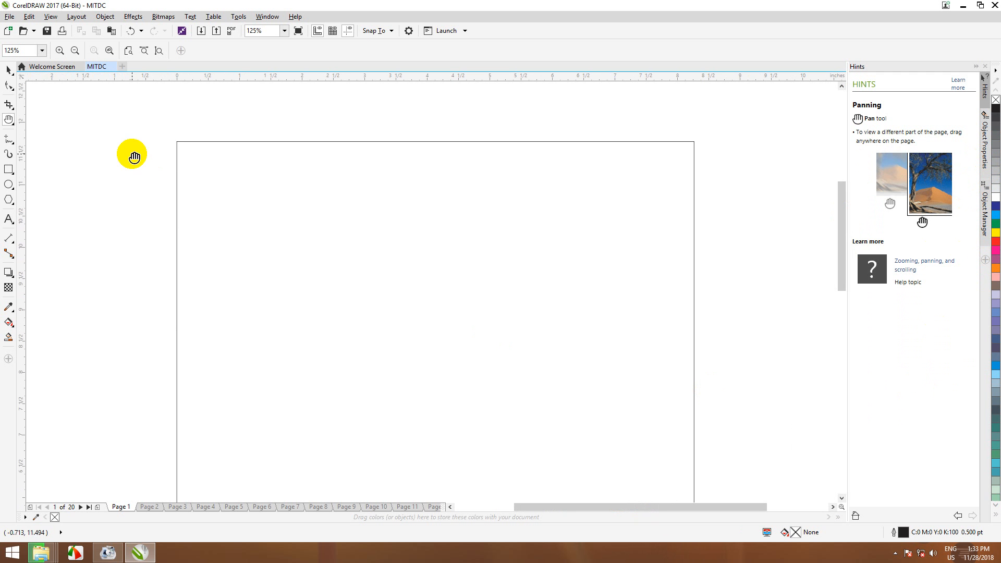
# Step: Select the Pick tool and show the Guidelines docker via Window > Dockers
pyautogui.click(7, 77)
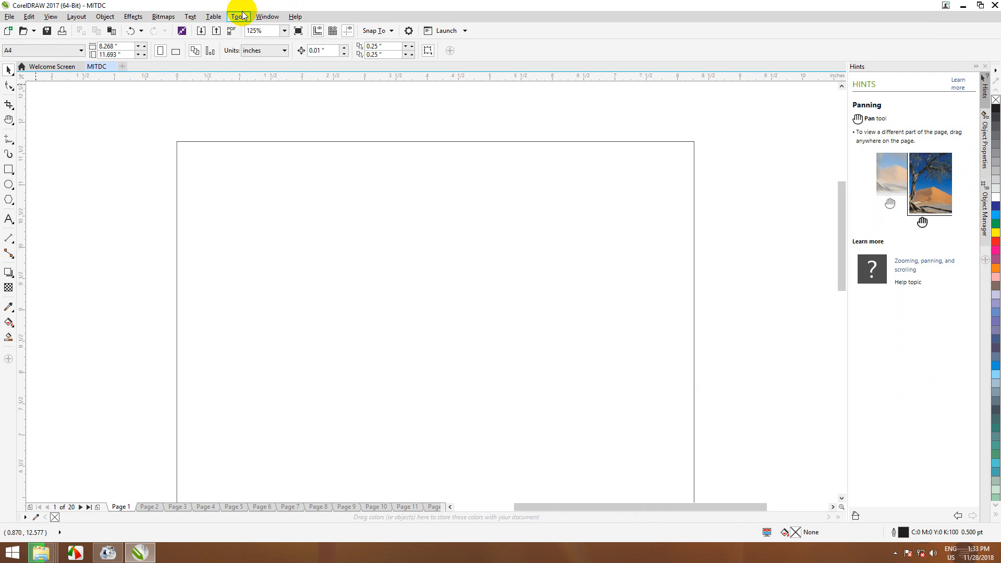
pyautogui.click(264, 16)
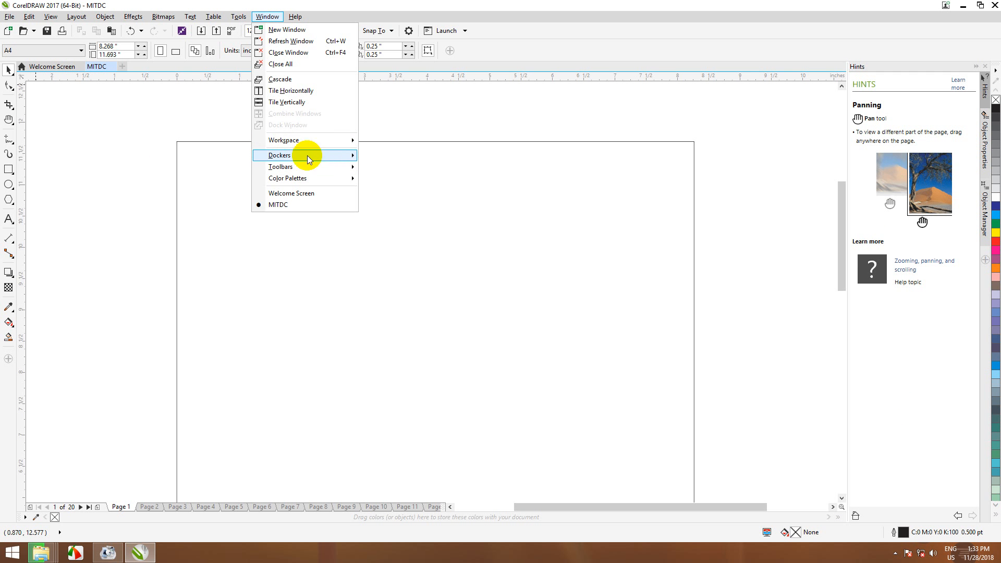
pyautogui.moveTo(339, 155)
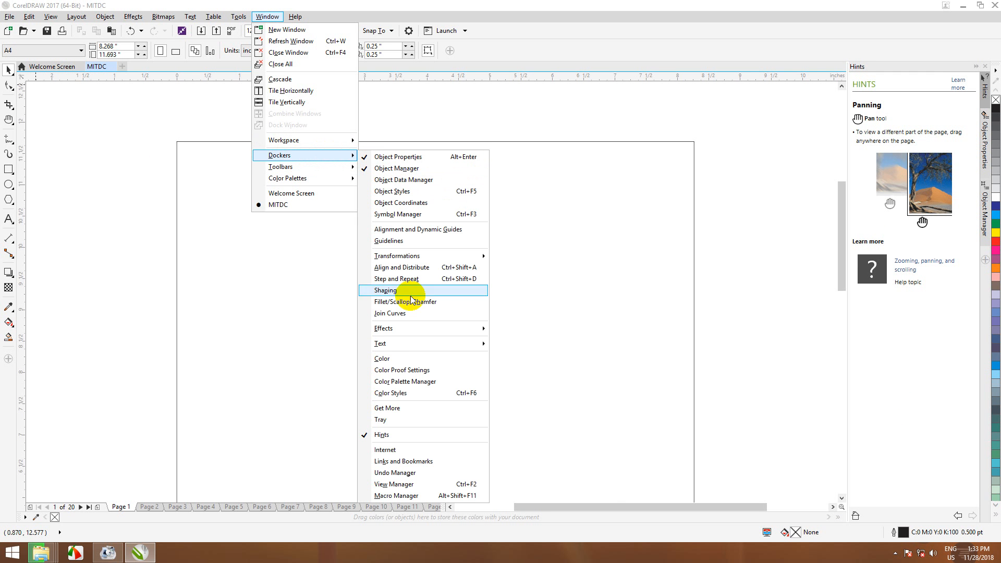
pyautogui.moveTo(405, 328)
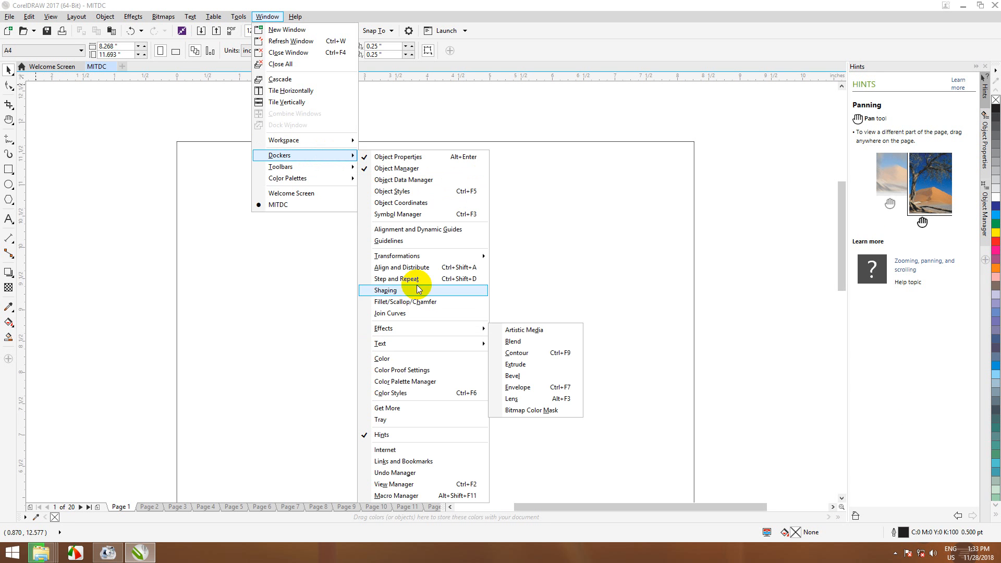
pyautogui.click(415, 240)
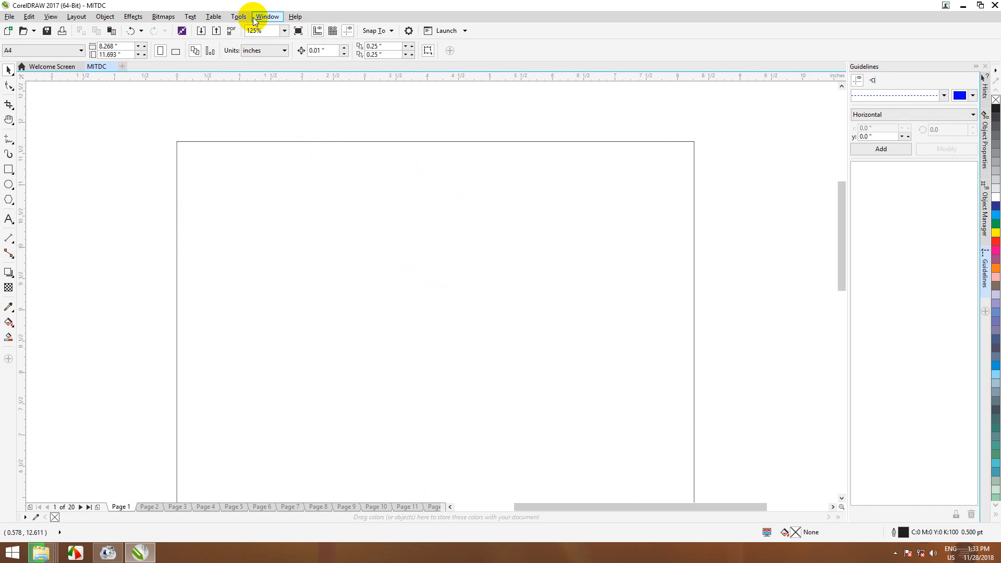
pyautogui.click(239, 17)
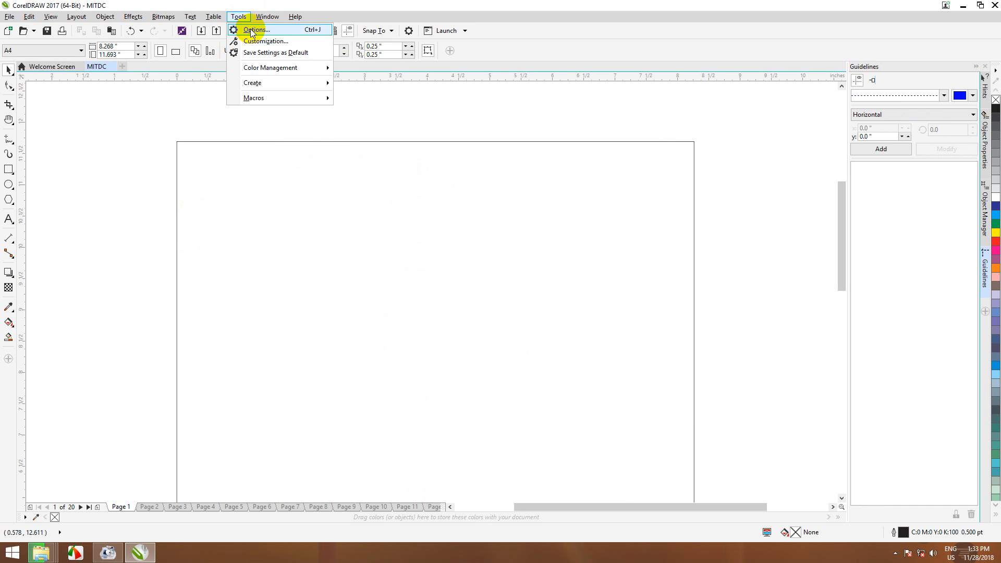
# Step: Apply the Corel One Inch Margins guideline preset from Options > Guidelines > Presets
pyautogui.click(252, 30)
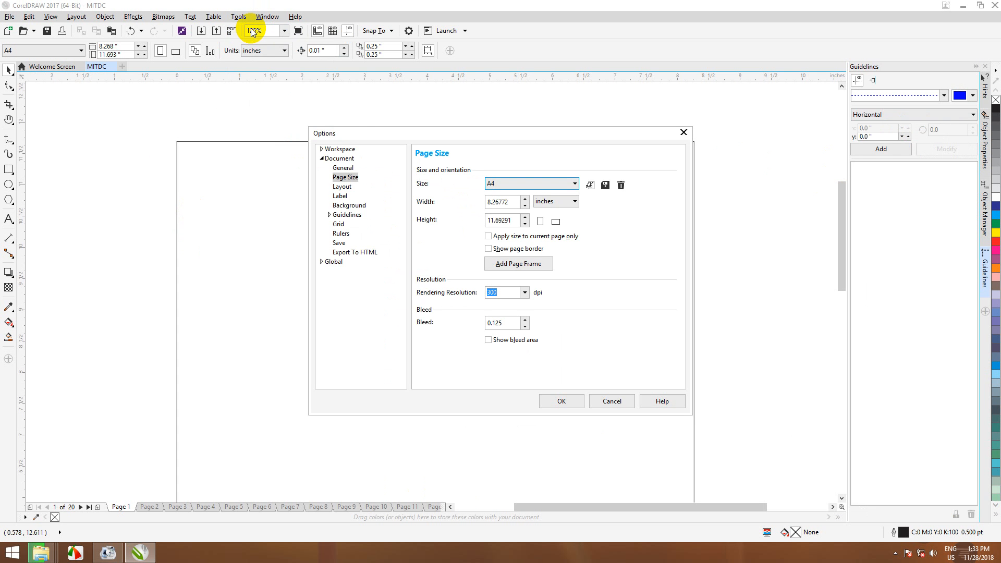
pyautogui.click(330, 216)
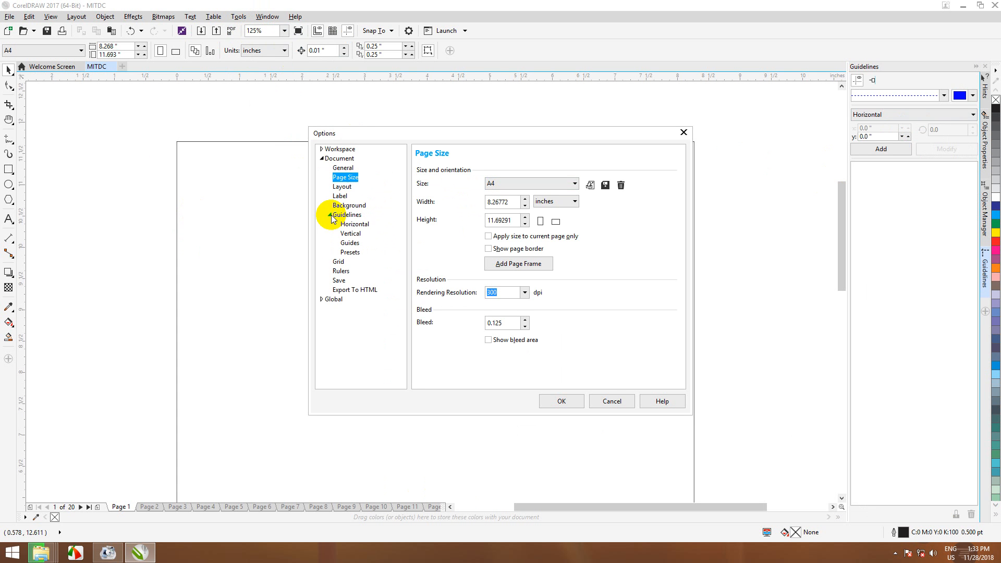
pyautogui.click(350, 253)
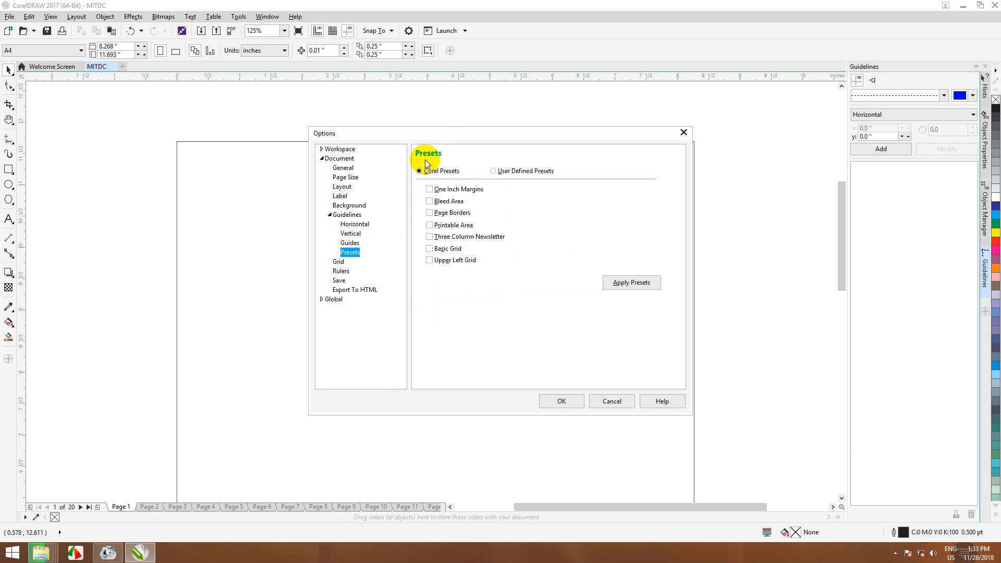
pyautogui.moveTo(433, 133); pyautogui.dragTo(520, 103)
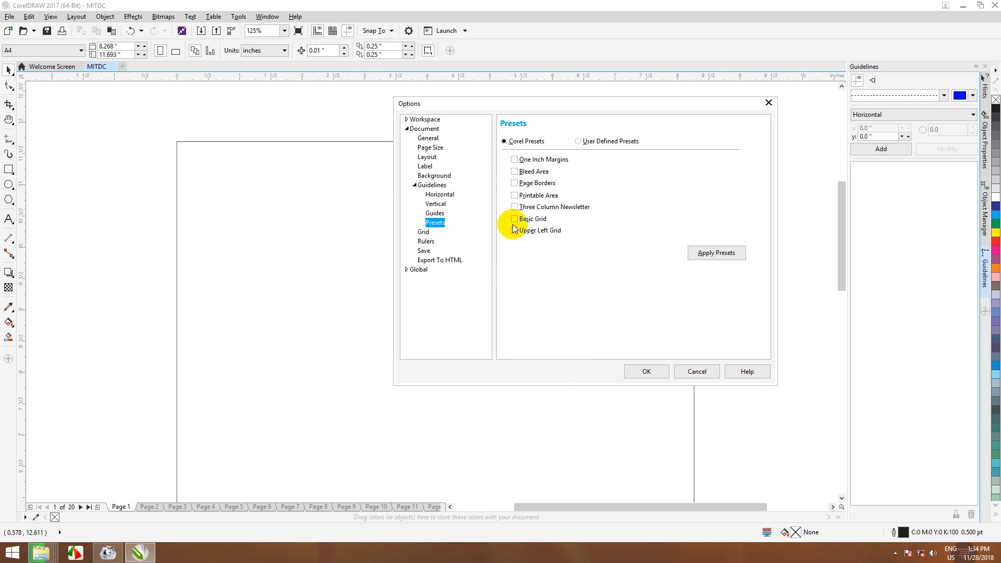
pyautogui.click(578, 141)
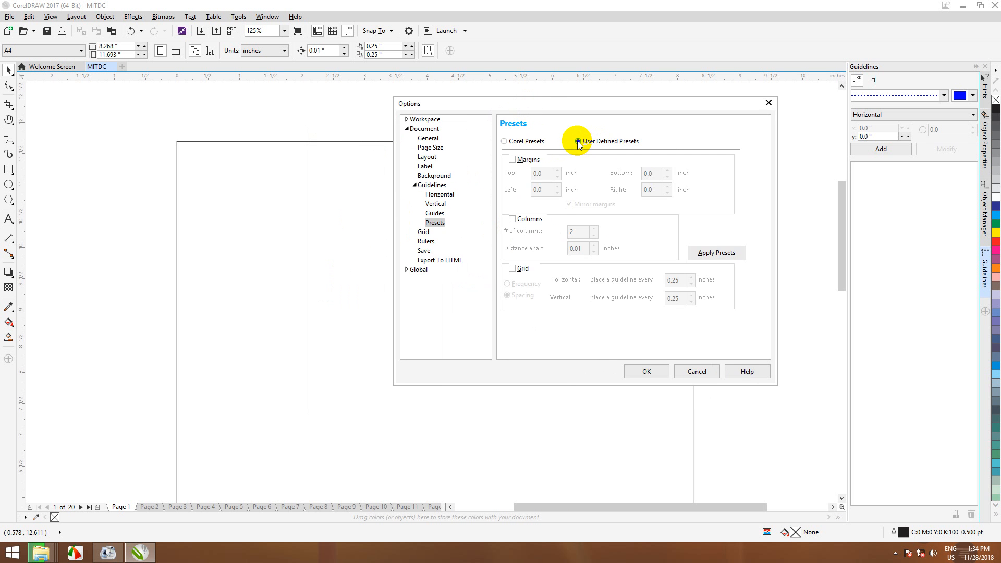
pyautogui.click(506, 140)
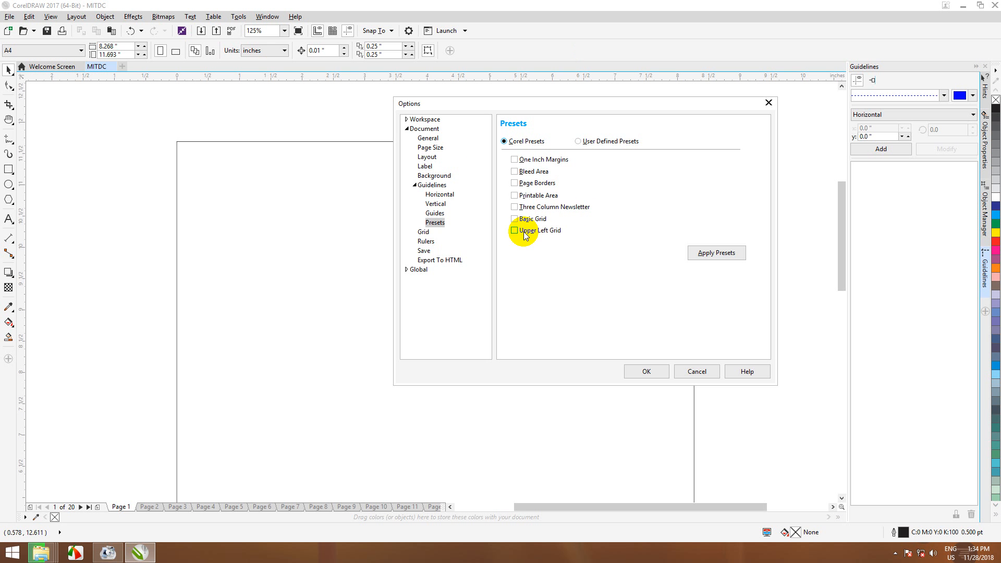
pyautogui.click(515, 160)
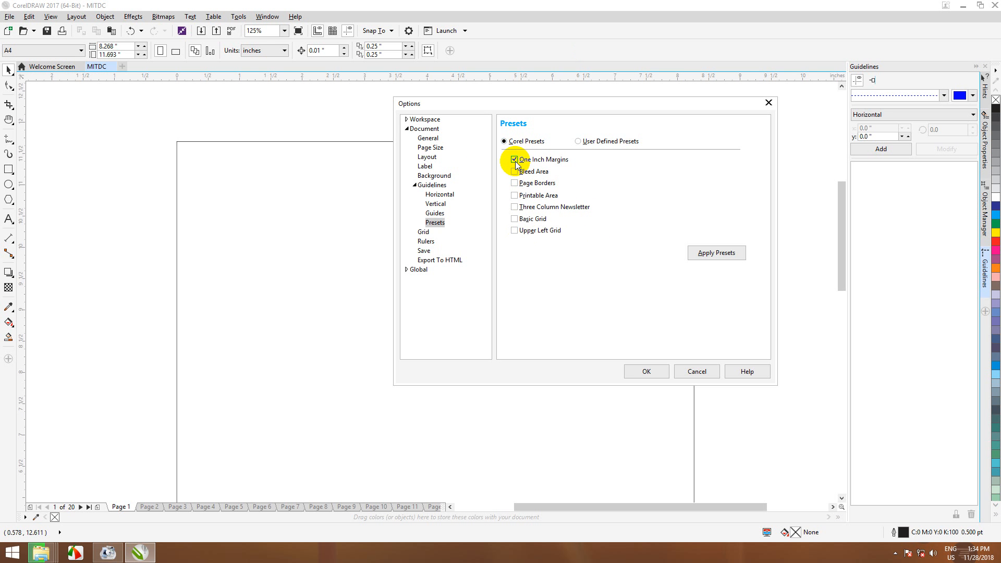
pyautogui.click(647, 372)
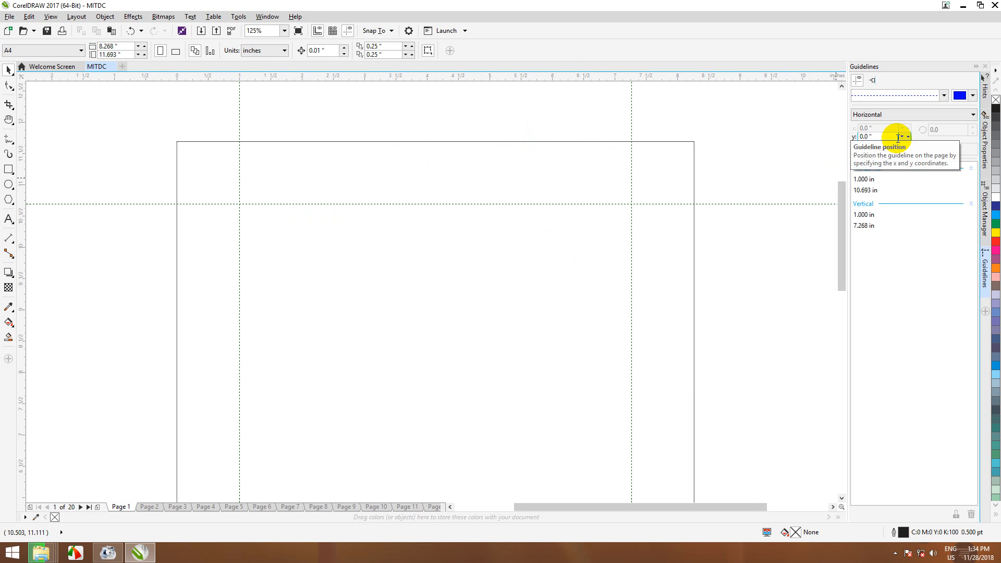
# Step: Undo the margin guides and reopen Options on the Guidelines Presets page with Ctrl+J
pyautogui.hotkey('ctrl', 'z')
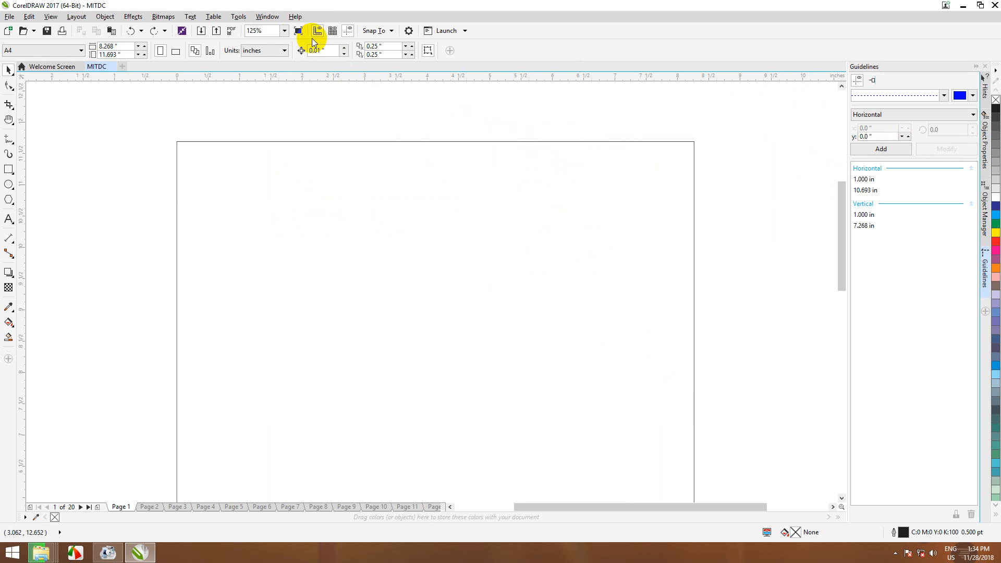
pyautogui.click(238, 17)
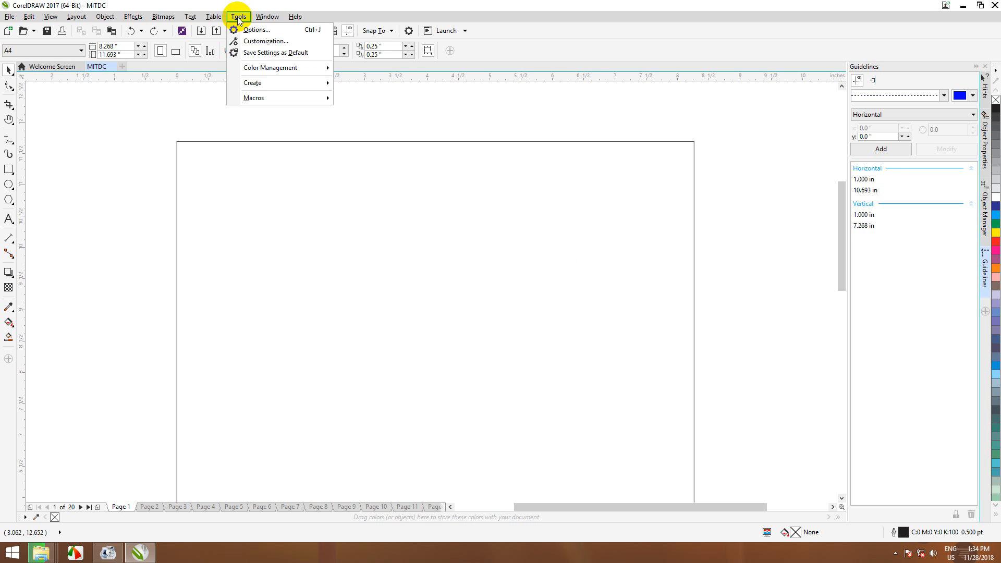
pyautogui.click(249, 30)
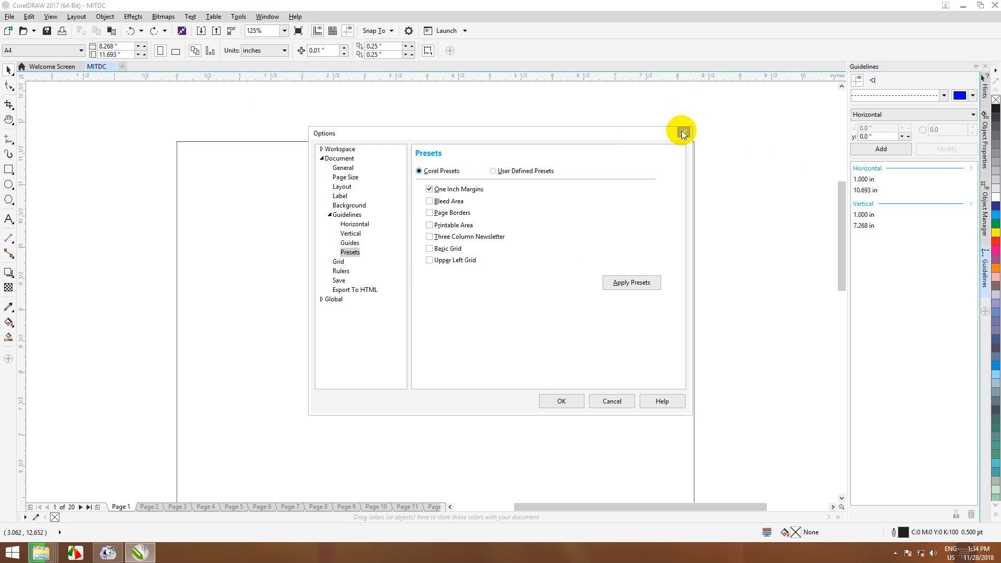
pyautogui.click(683, 132)
pyautogui.click(238, 17)
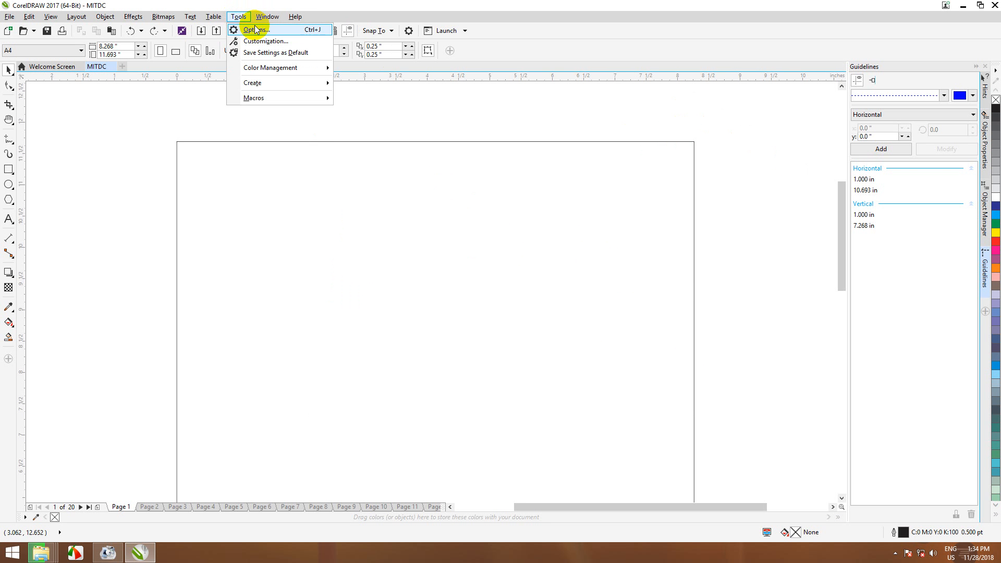
pyautogui.click(239, 16)
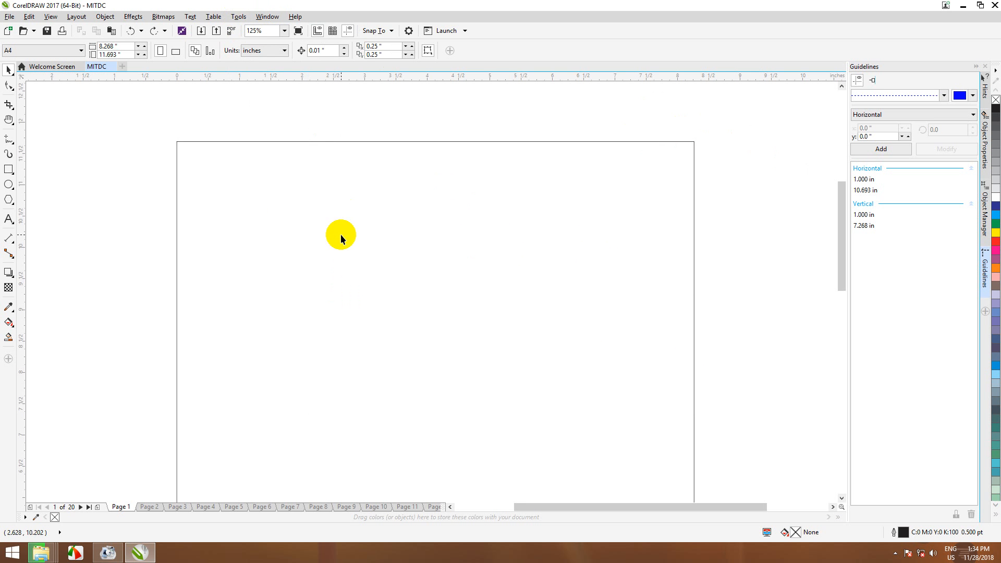
pyautogui.hotkey('ctrl', 'j')
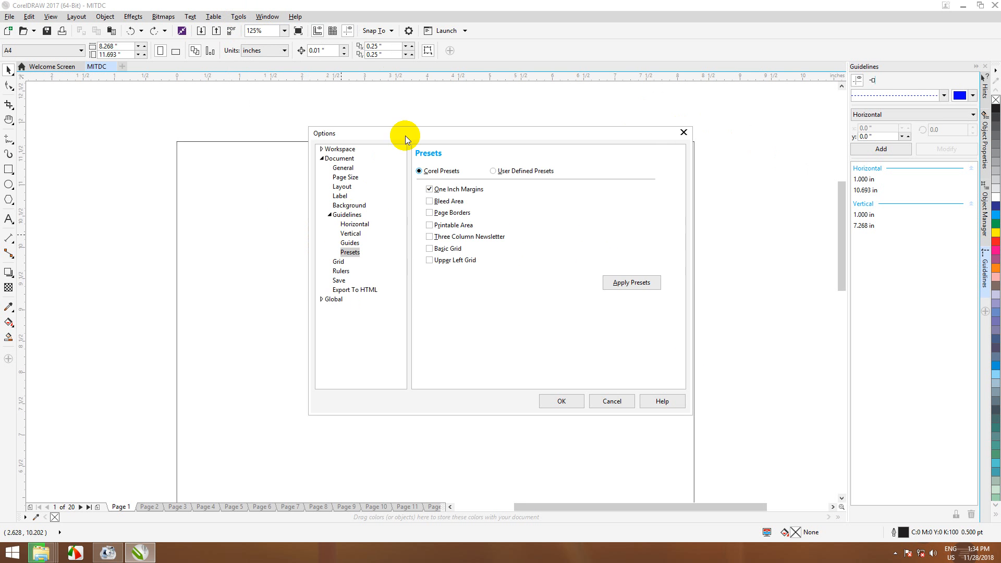
# Step: Set user-defined unmirrored margins: top 0.5, left 1.0, bottom 0.3, right 0.5 in
pyautogui.moveTo(405, 136); pyautogui.dragTo(507, 110)
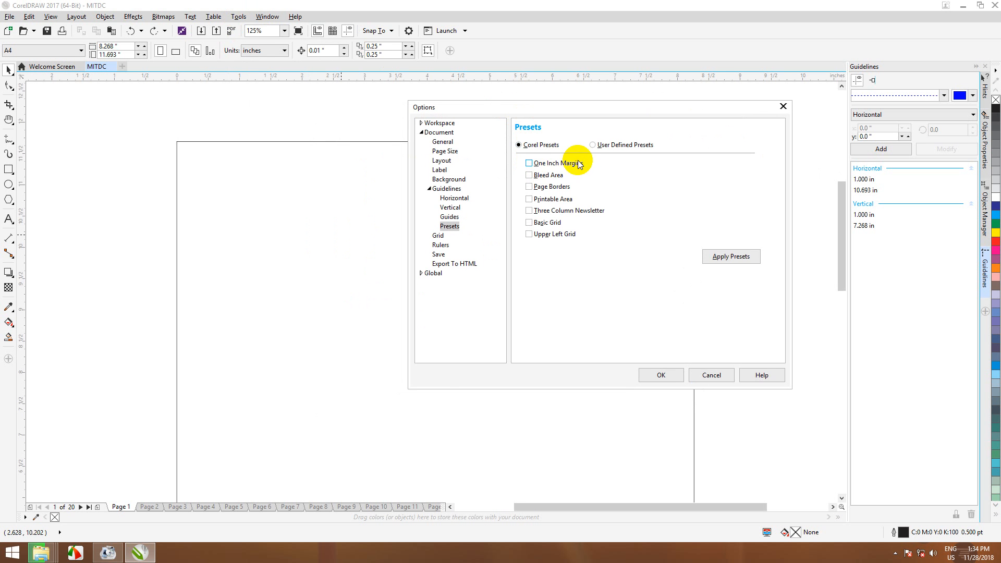
pyautogui.click(593, 145)
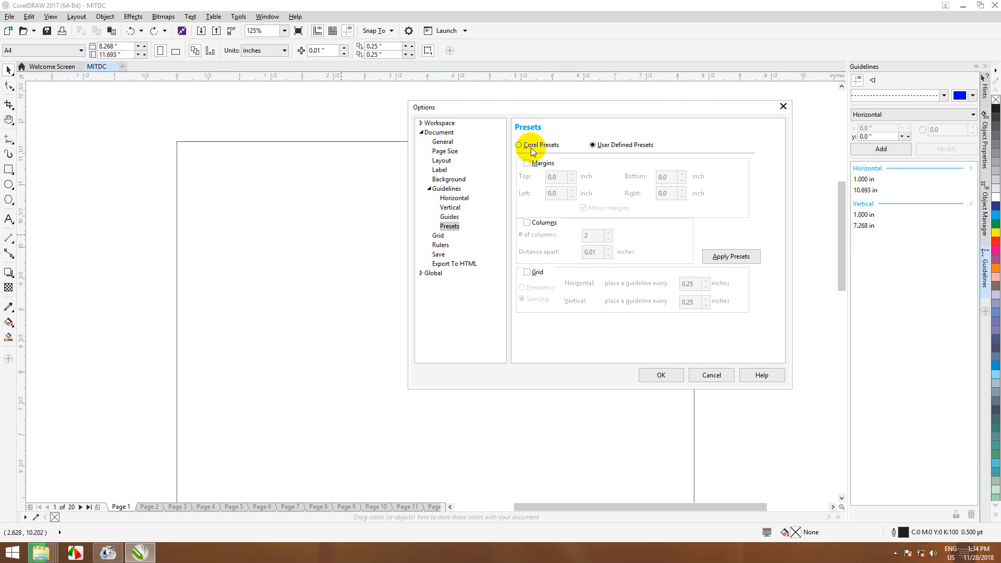
pyautogui.click(531, 148)
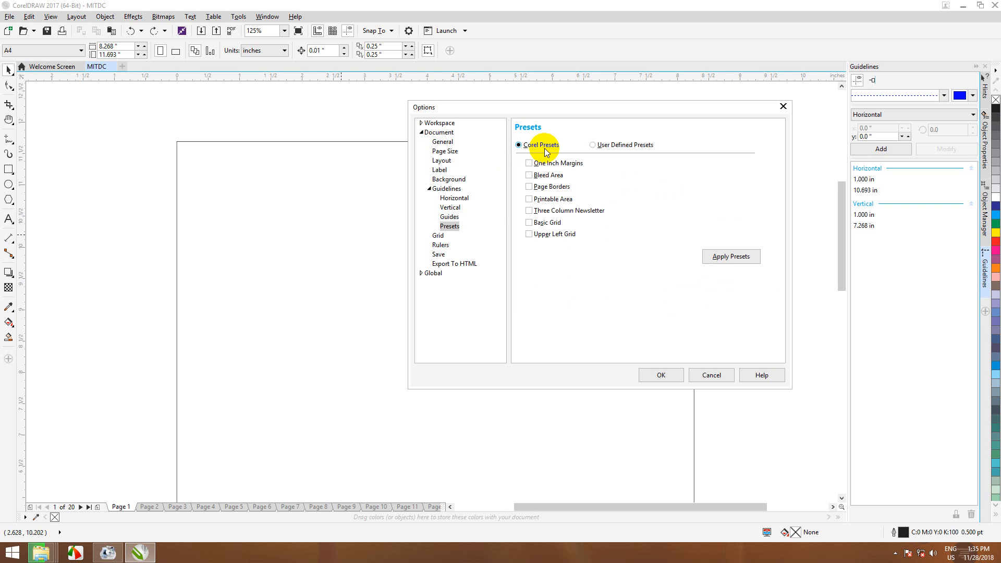
pyautogui.click(622, 148)
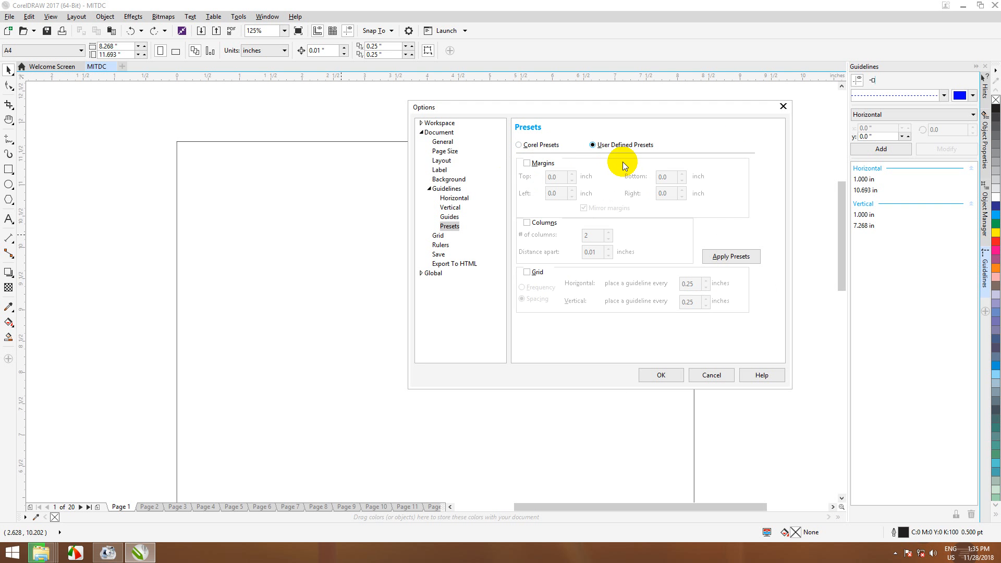
pyautogui.click(527, 164)
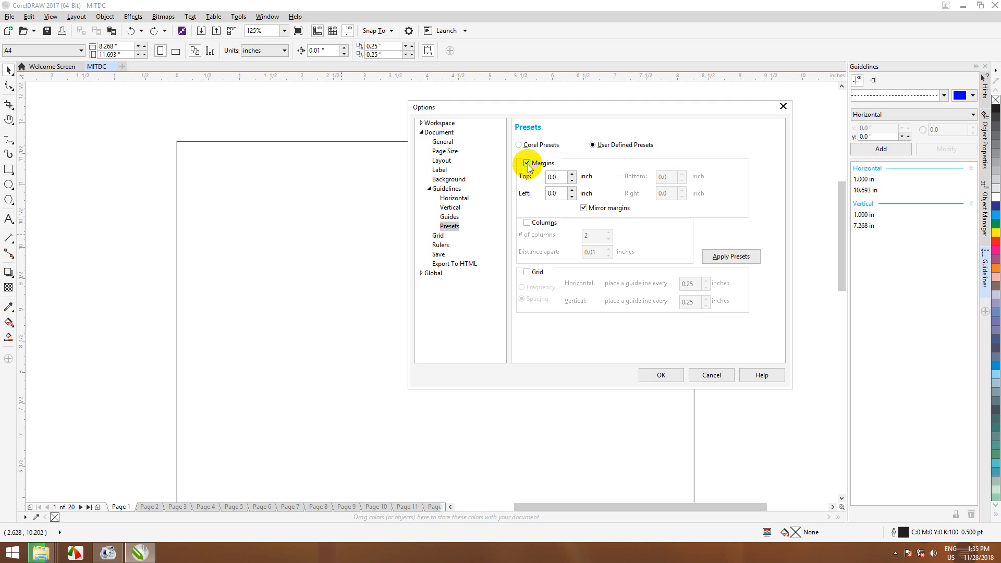
pyautogui.click(572, 174)
pyautogui.click(572, 174)
pyautogui.click(572, 174)
pyautogui.click(572, 174)
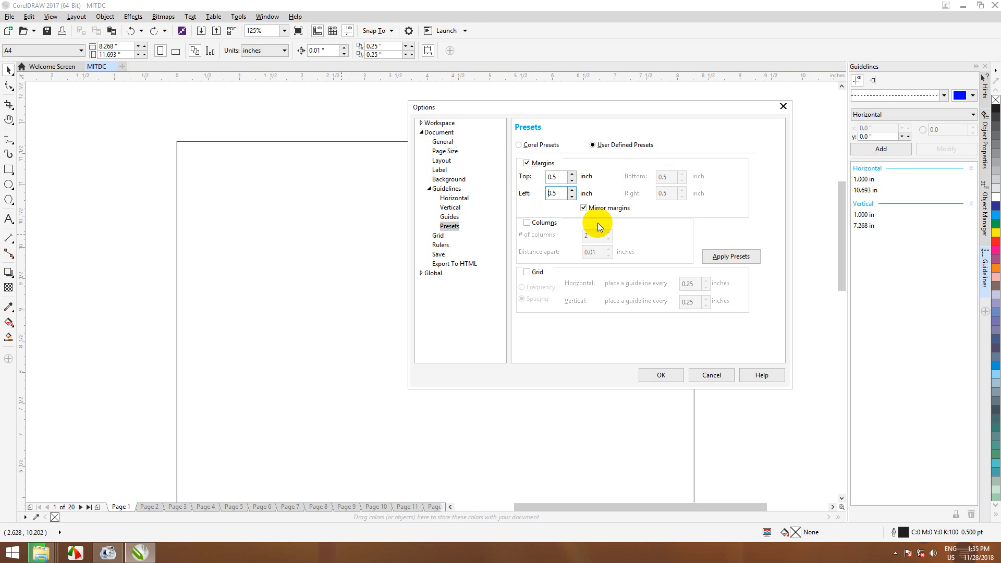
pyautogui.click(583, 208)
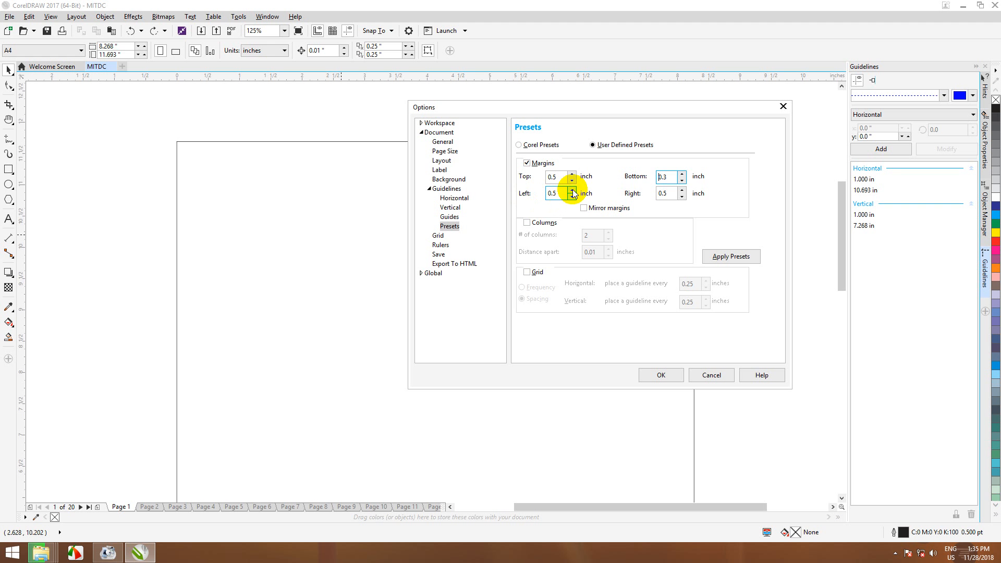
pyautogui.click(572, 190)
pyautogui.click(670, 194)
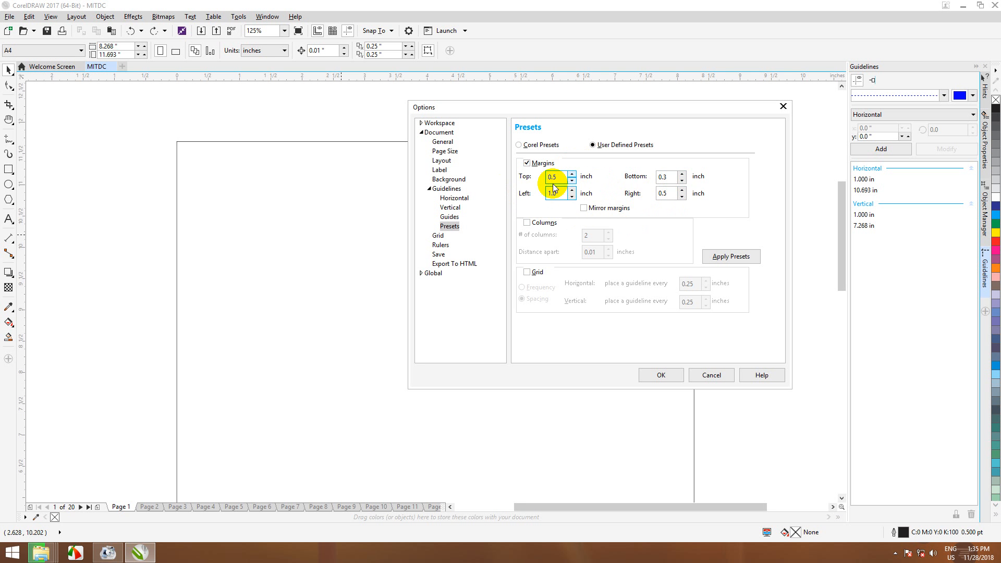
pyautogui.click(441, 245)
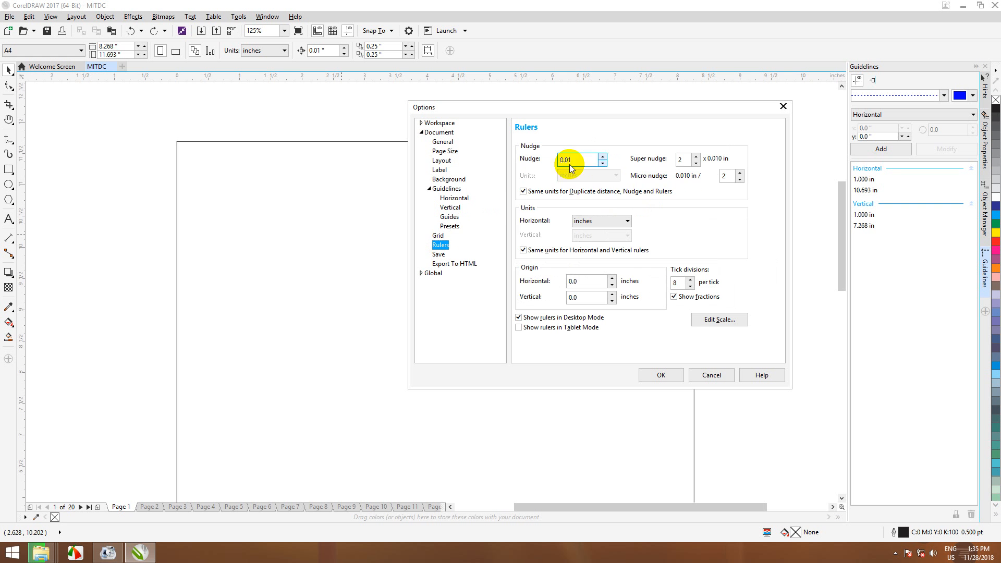
# Step: Review the Guidelines pages, then switch the Document Background from No Background to Solid
pyautogui.click(447, 227)
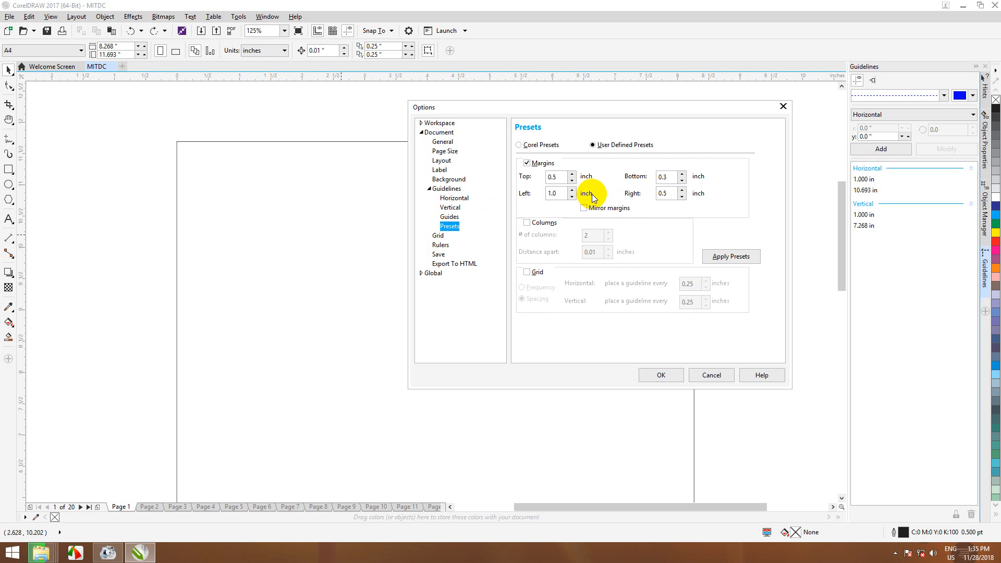
pyautogui.doubleClick(563, 177)
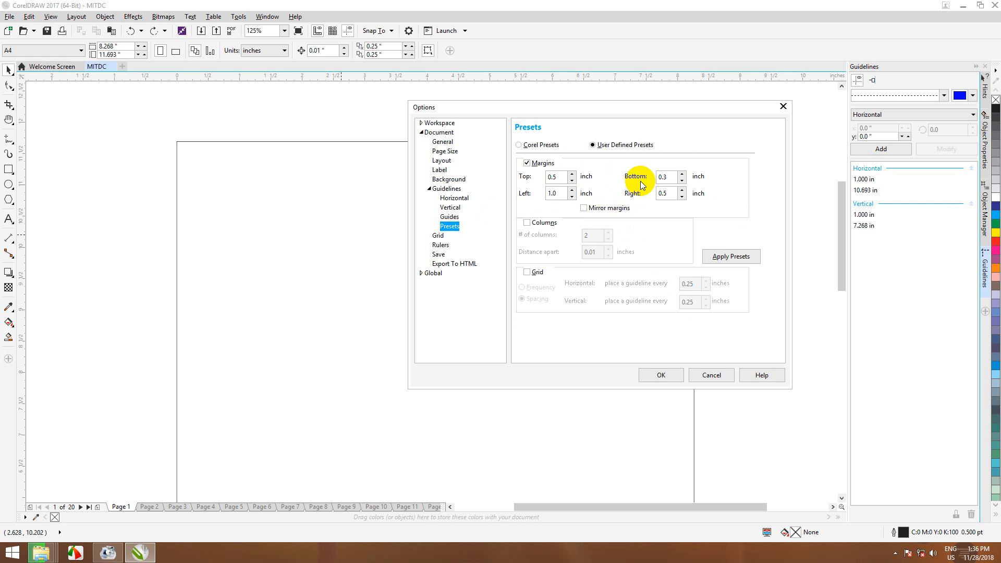
pyautogui.click(450, 216)
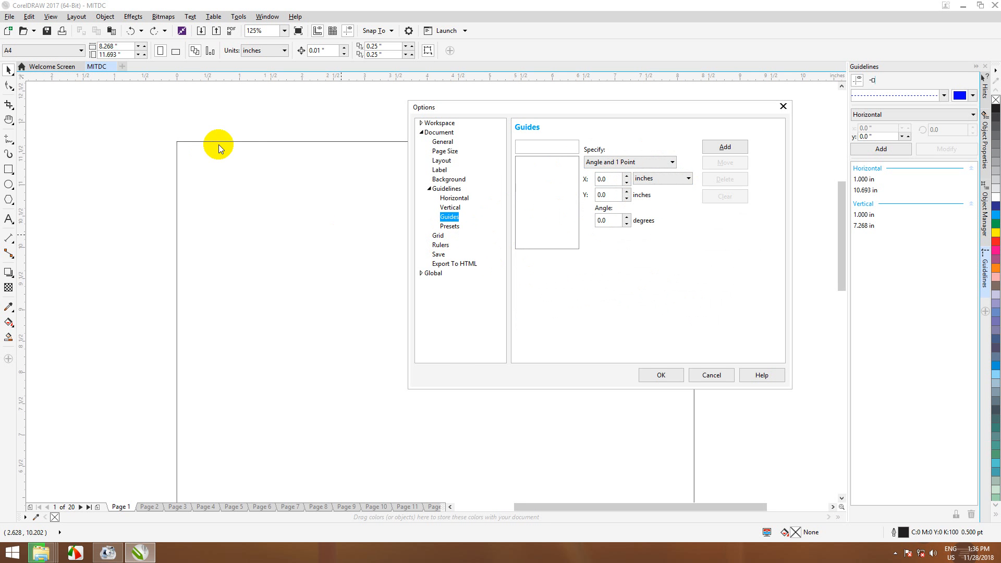
pyautogui.click(451, 208)
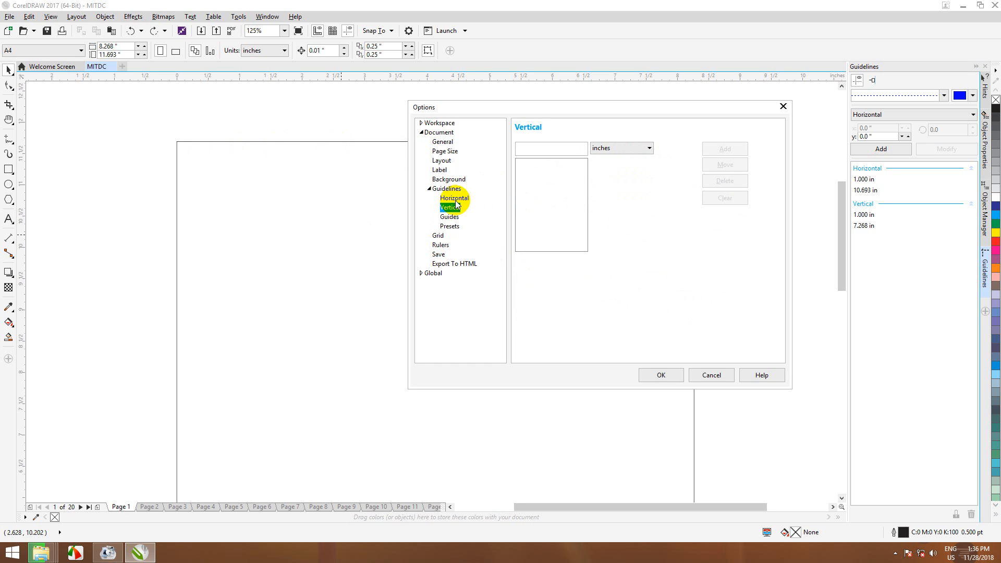
pyautogui.click(457, 201)
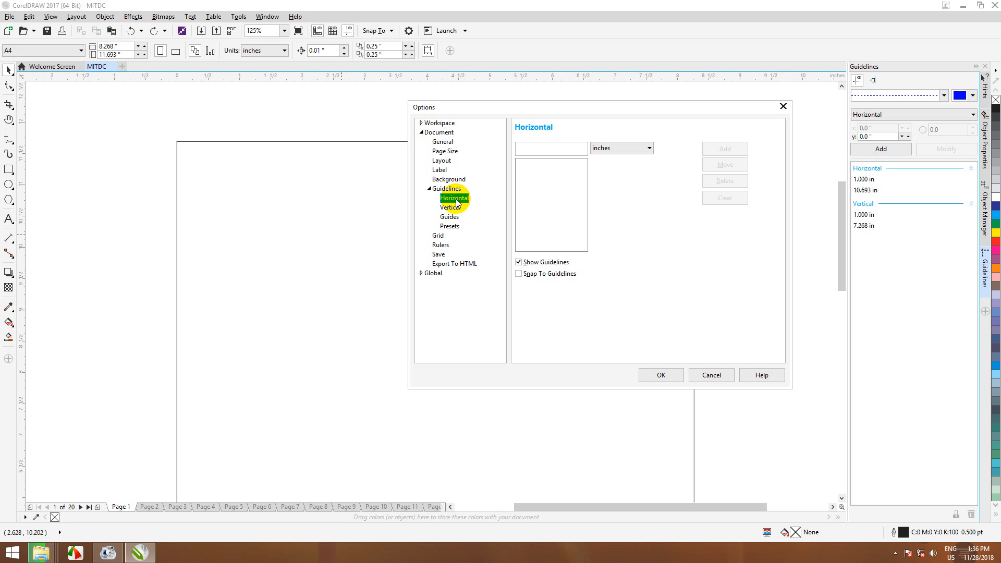
pyautogui.click(451, 180)
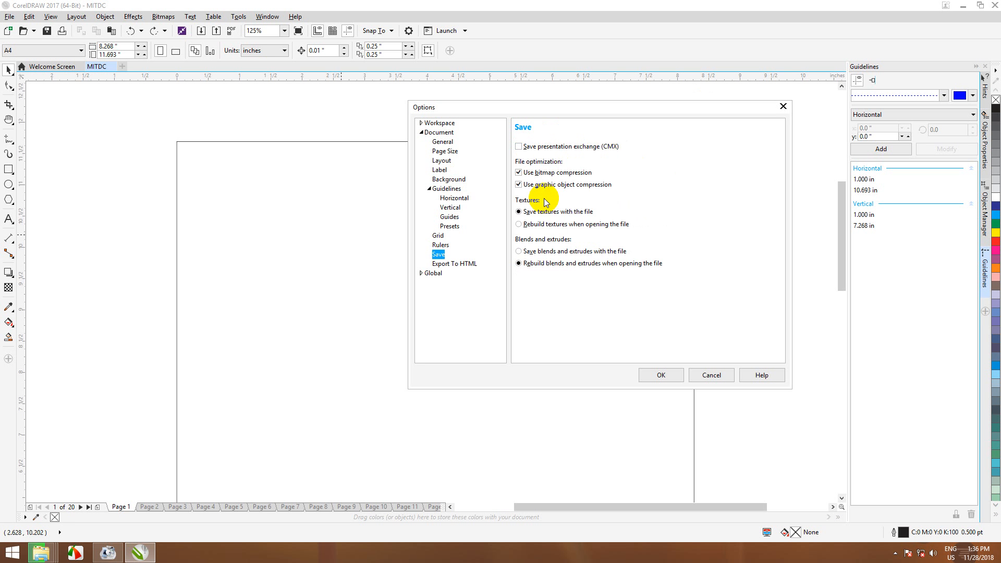
pyautogui.click(446, 180)
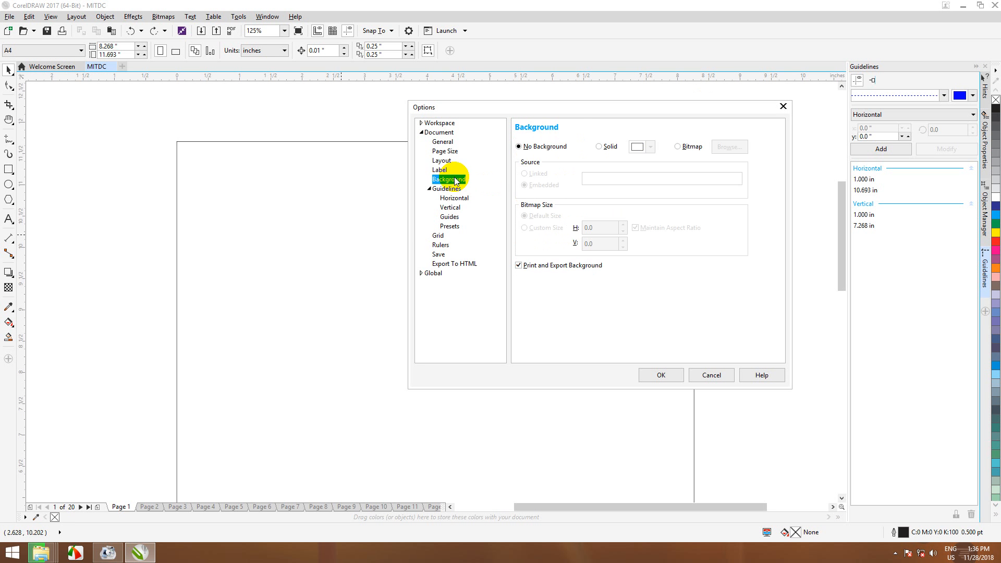
pyautogui.click(600, 147)
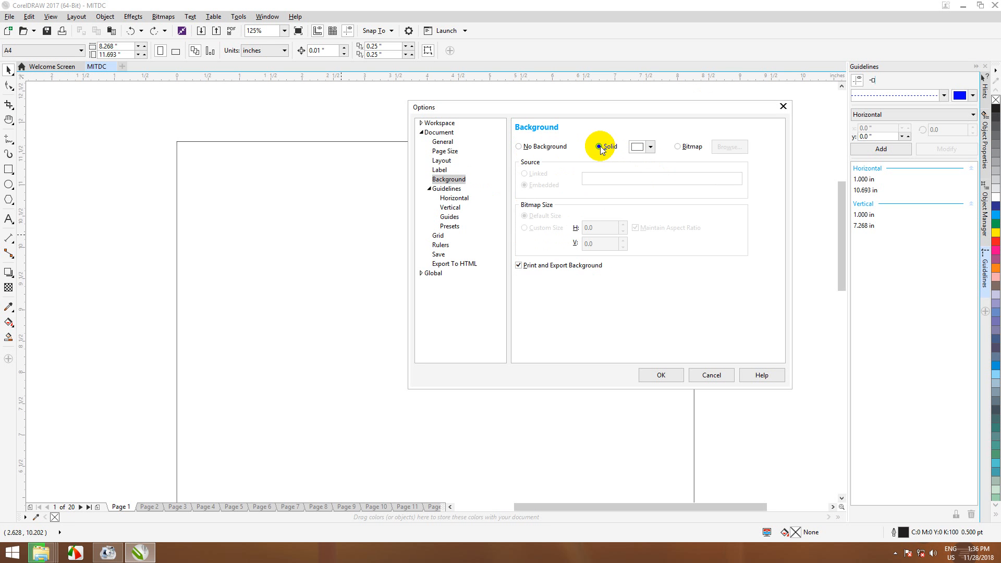
# Step: Make the solid background grey (RGB 143,143,143) and confirm the Options with OK
pyautogui.click(650, 147)
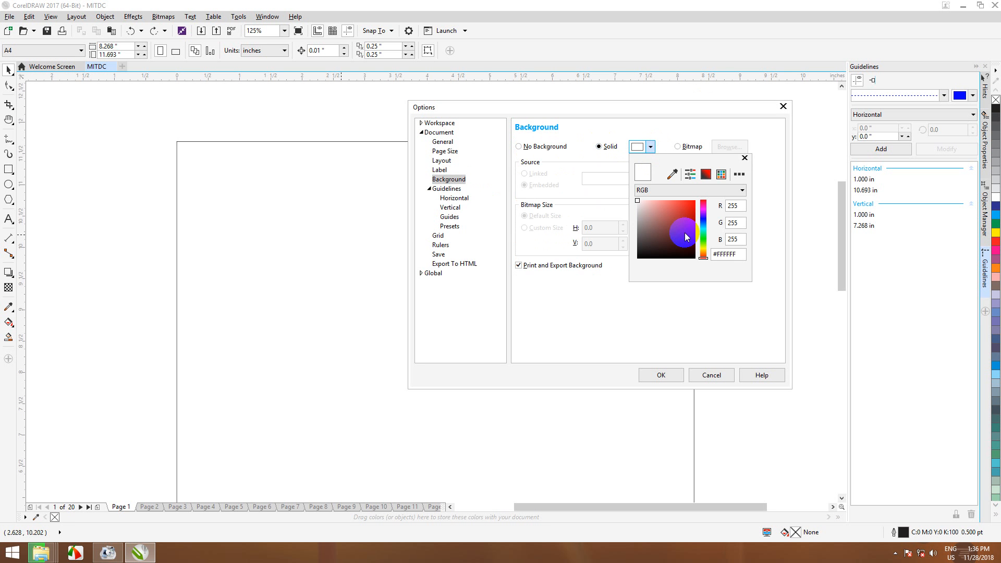
pyautogui.moveTo(665, 215)
pyautogui.mouseDown()
pyautogui.moveTo(670, 223)
pyautogui.moveTo(652, 213)
pyautogui.mouseUp()
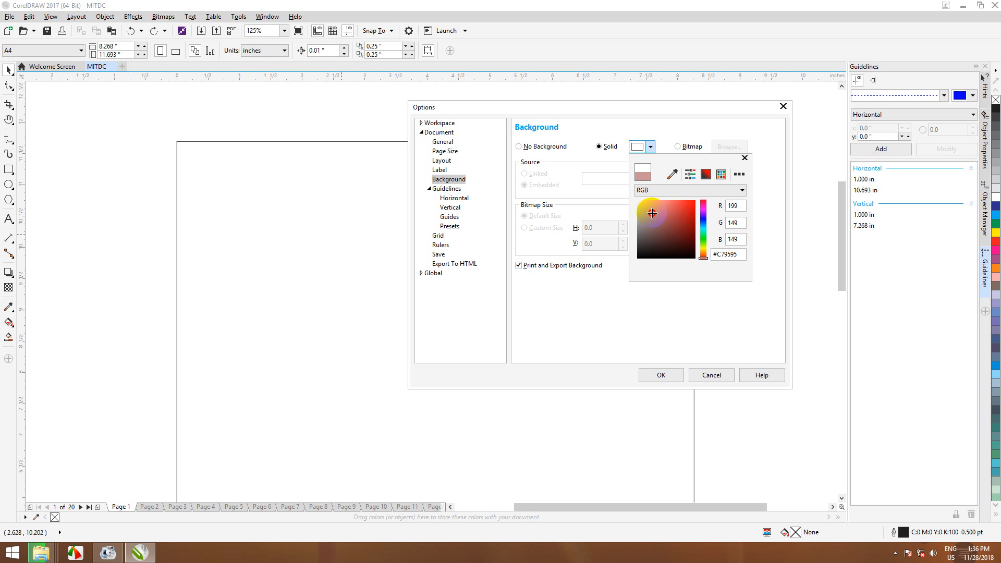
pyautogui.click(703, 245)
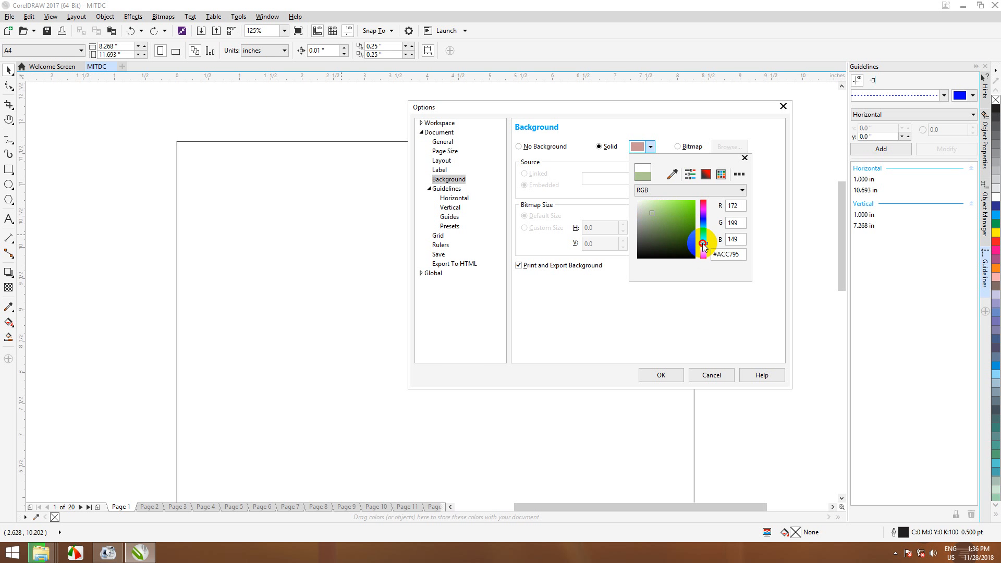
pyautogui.moveTo(702, 242); pyautogui.dragTo(702, 241)
pyautogui.moveTo(646, 205); pyautogui.dragTo(636, 226)
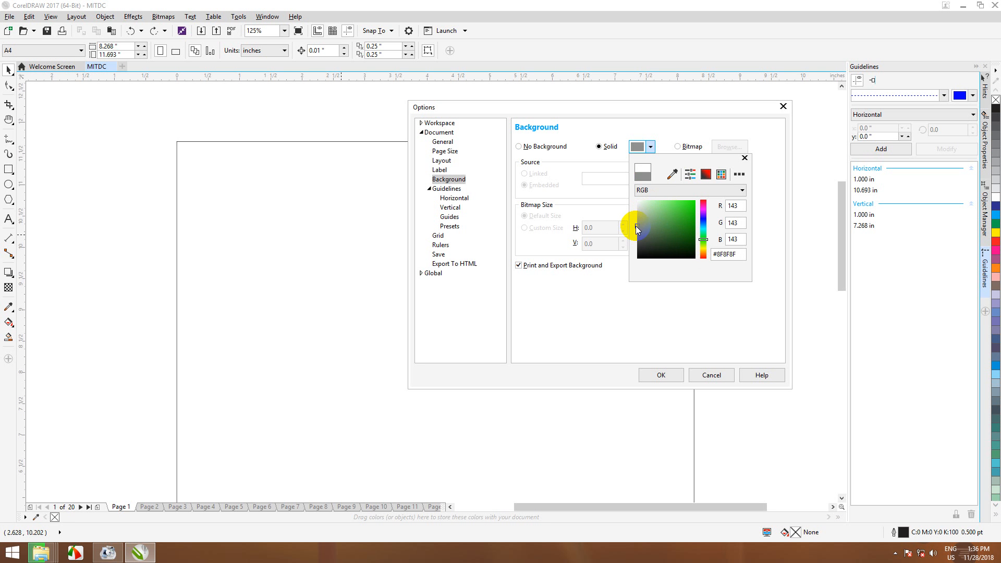
pyautogui.click(667, 377)
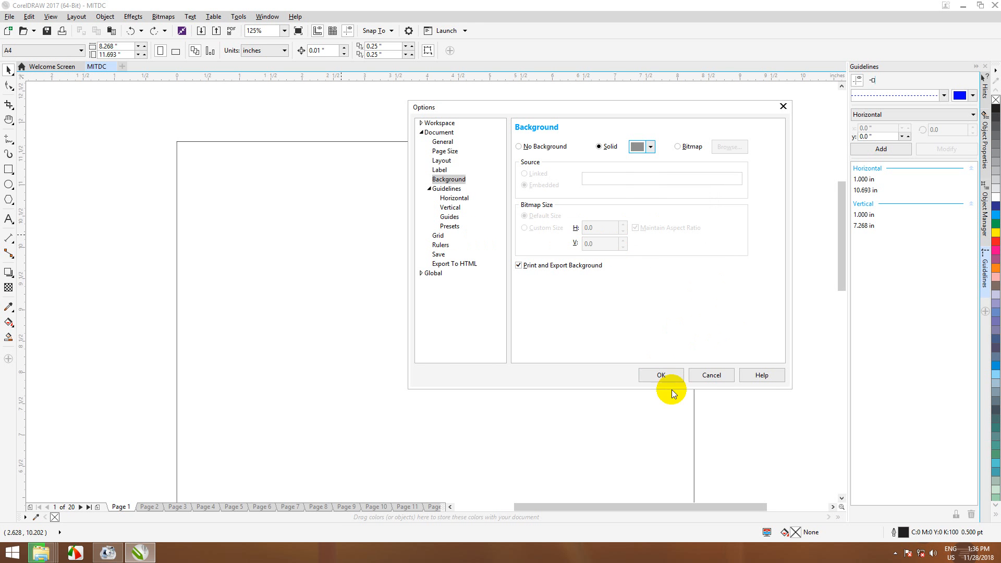
pyautogui.click(667, 374)
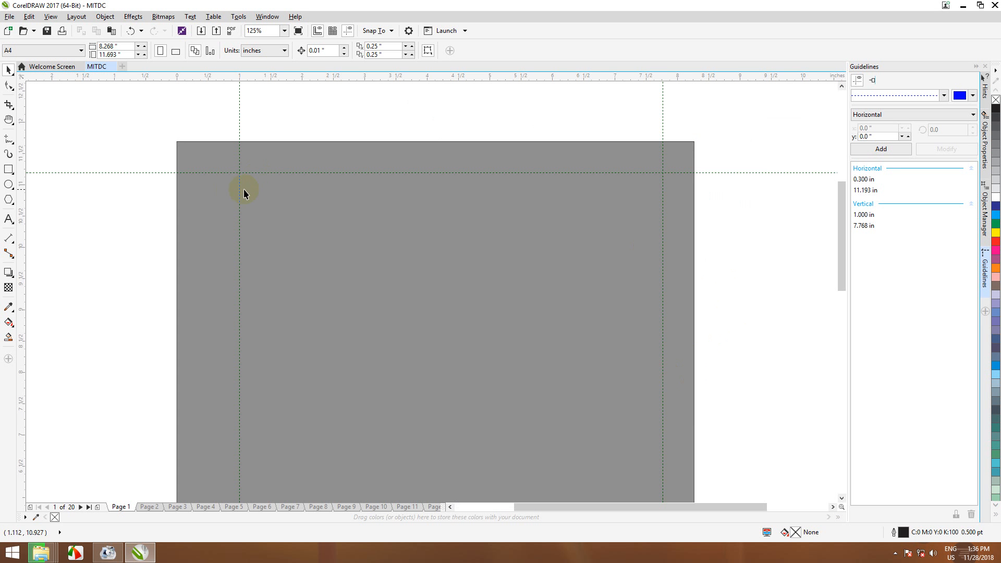
pyautogui.scroll(-3, 302, 203)
pyautogui.scroll(2, 302, 203)
pyautogui.scroll(-1, 302, 202)
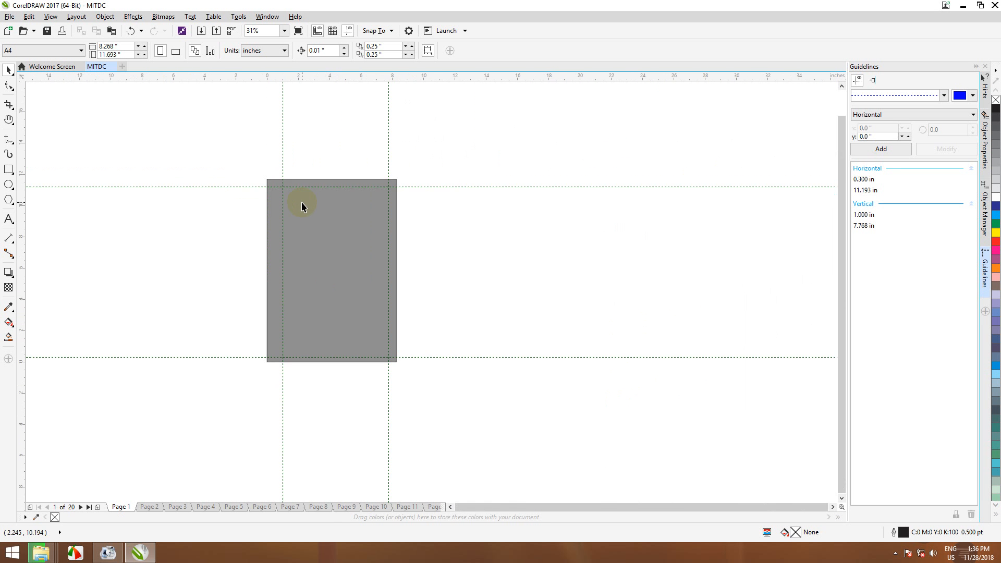
pyautogui.scroll(1, 302, 203)
pyautogui.scroll(2, 302, 204)
pyautogui.scroll(-1, 302, 203)
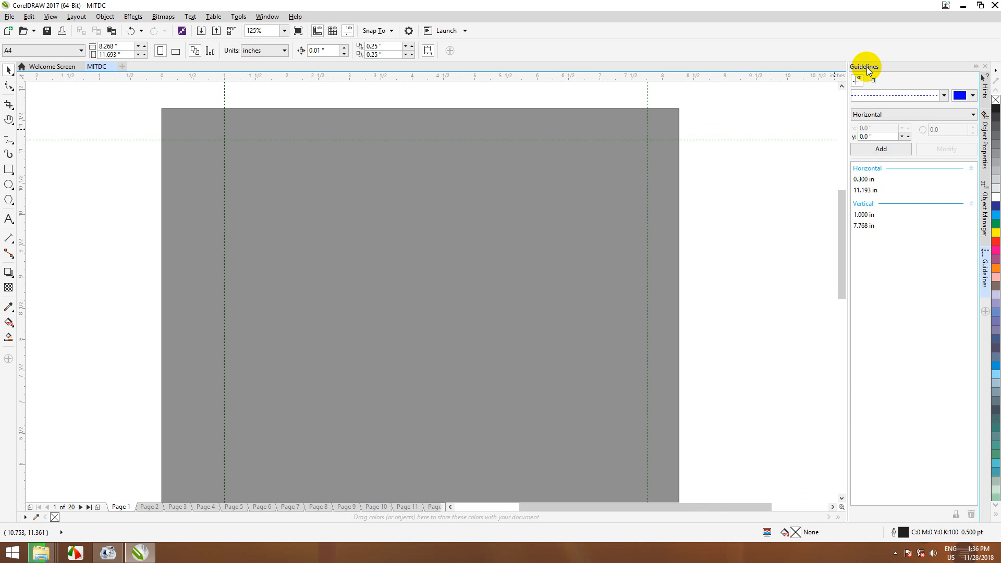
pyautogui.click(268, 18)
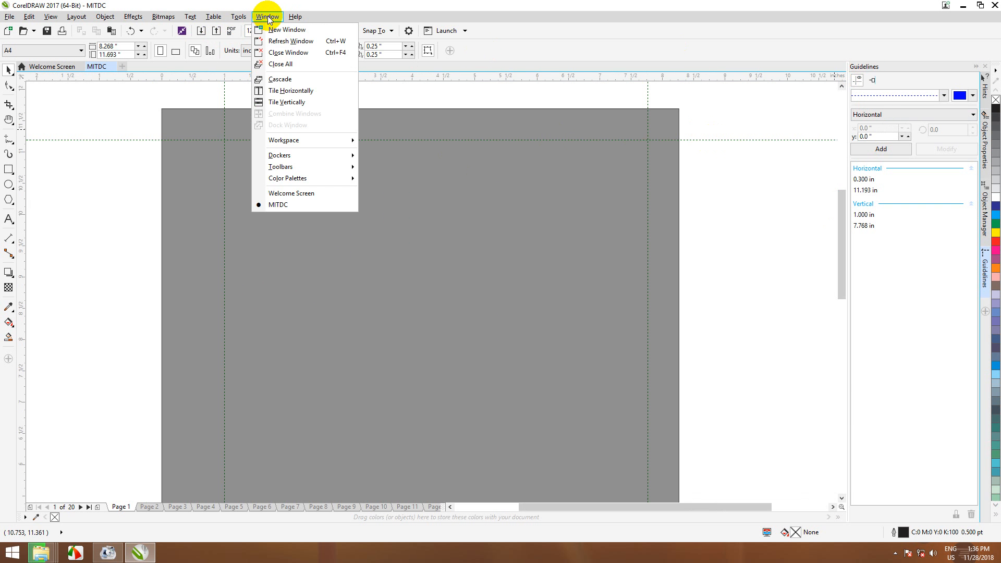
pyautogui.moveTo(348, 159)
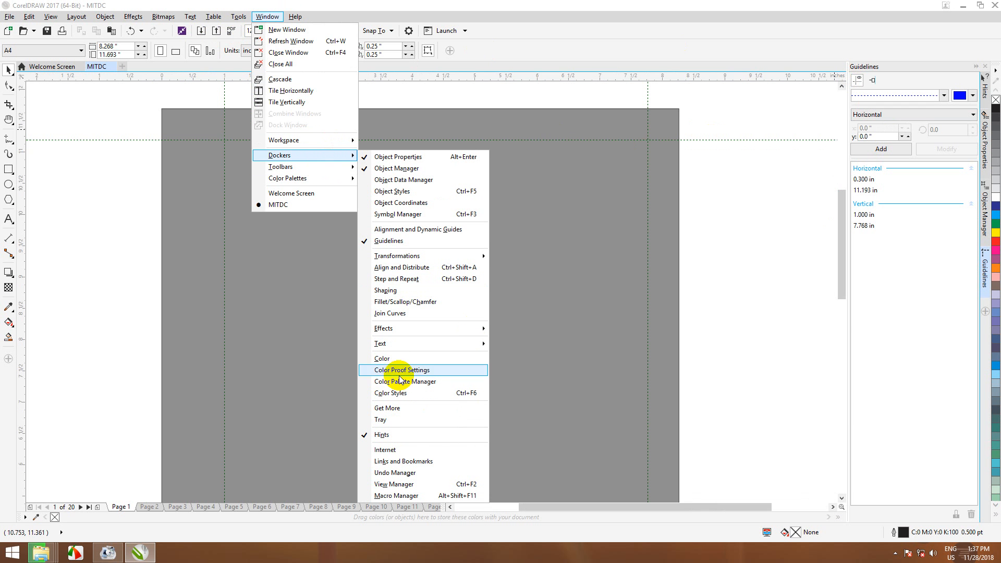
pyautogui.click(398, 241)
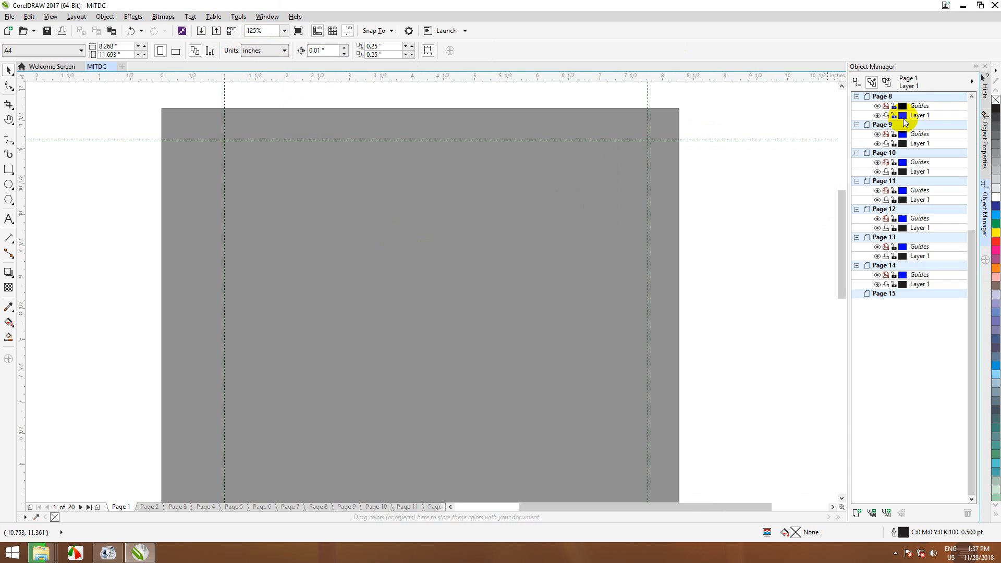
pyautogui.click(268, 17)
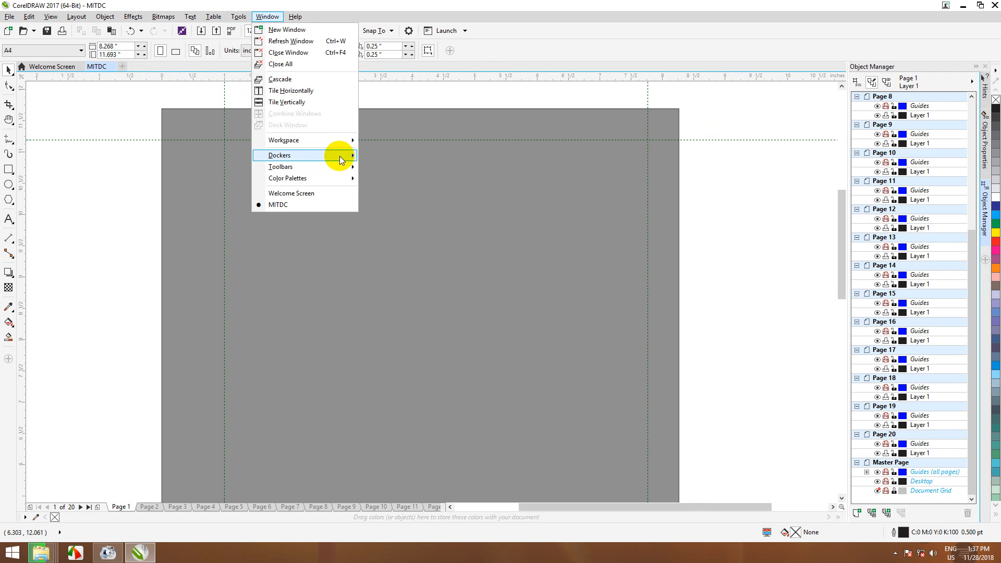
pyautogui.moveTo(336, 155)
pyautogui.moveTo(412, 346)
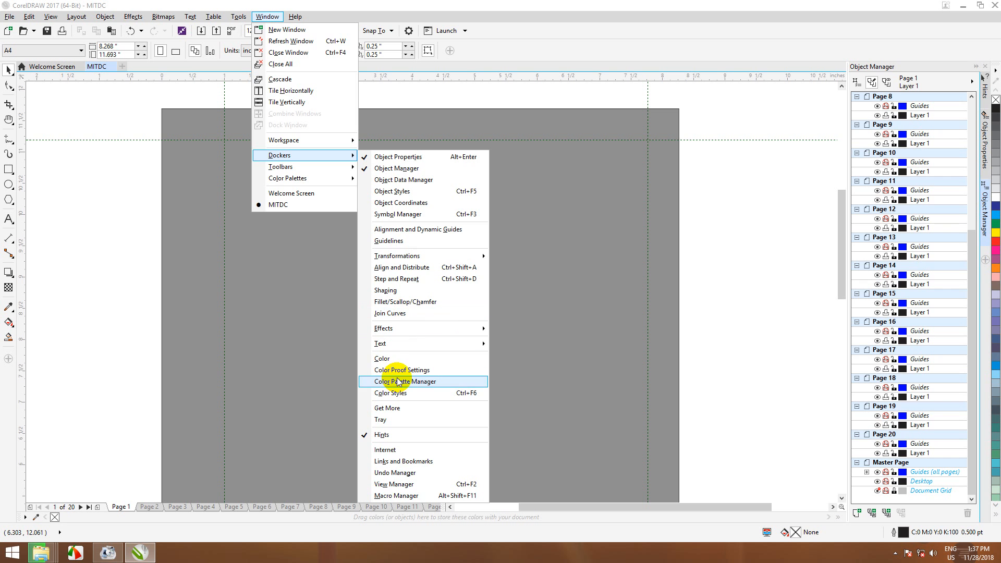
pyautogui.click(412, 245)
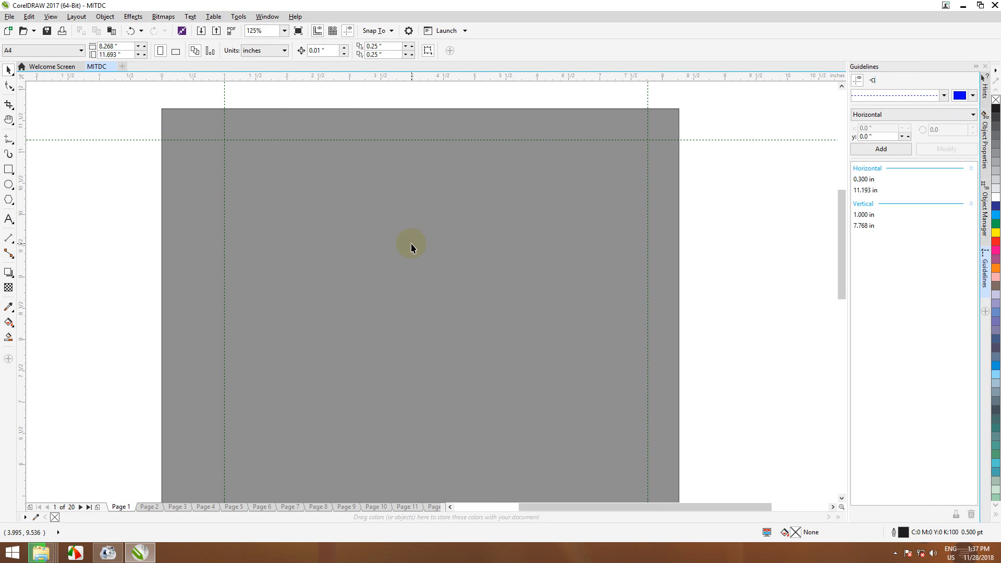
# Step: Add three horizontal guidelines at 0.000 in using dotted, dashed and solid line styles
pyautogui.click(944, 96)
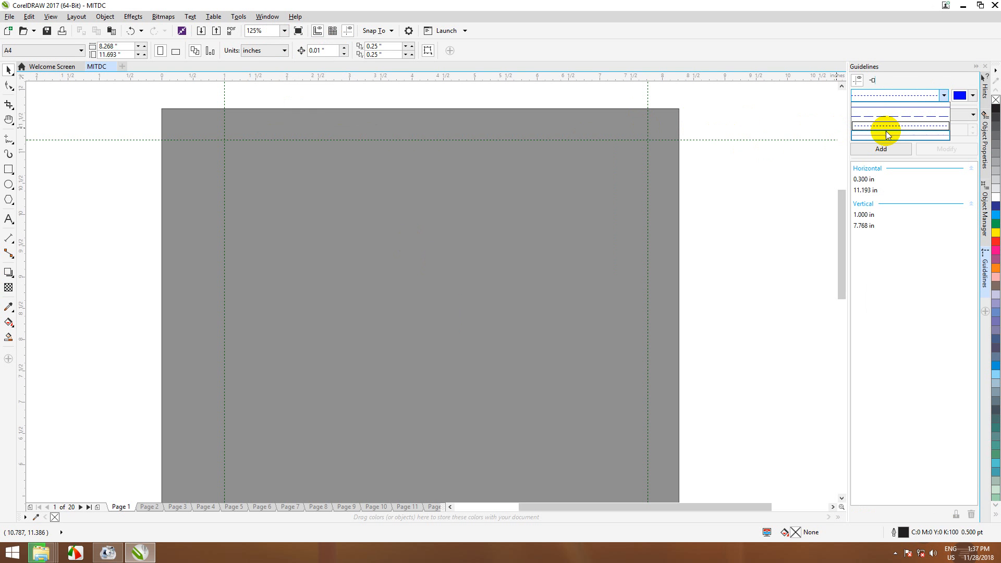
pyautogui.click(887, 134)
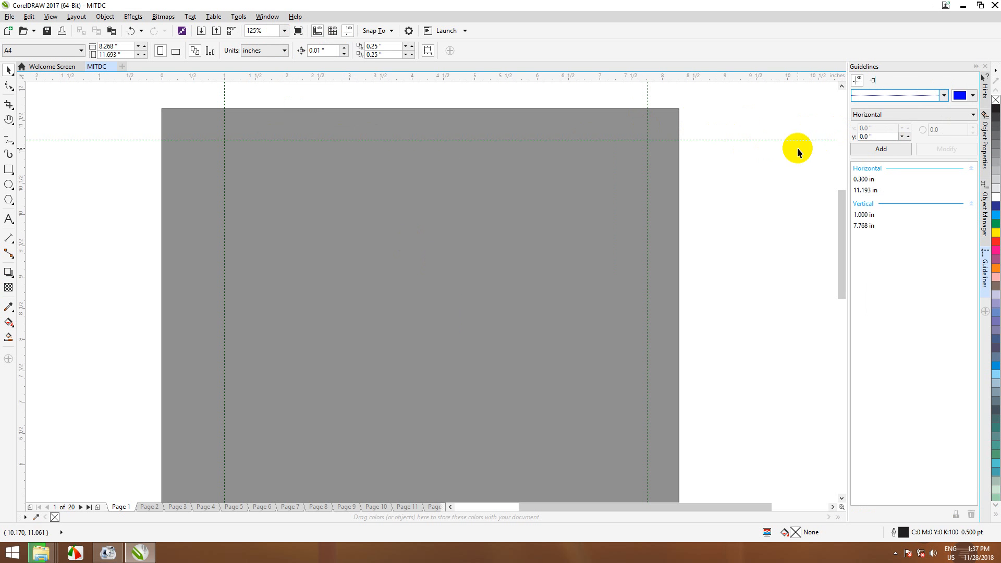
pyautogui.click(876, 148)
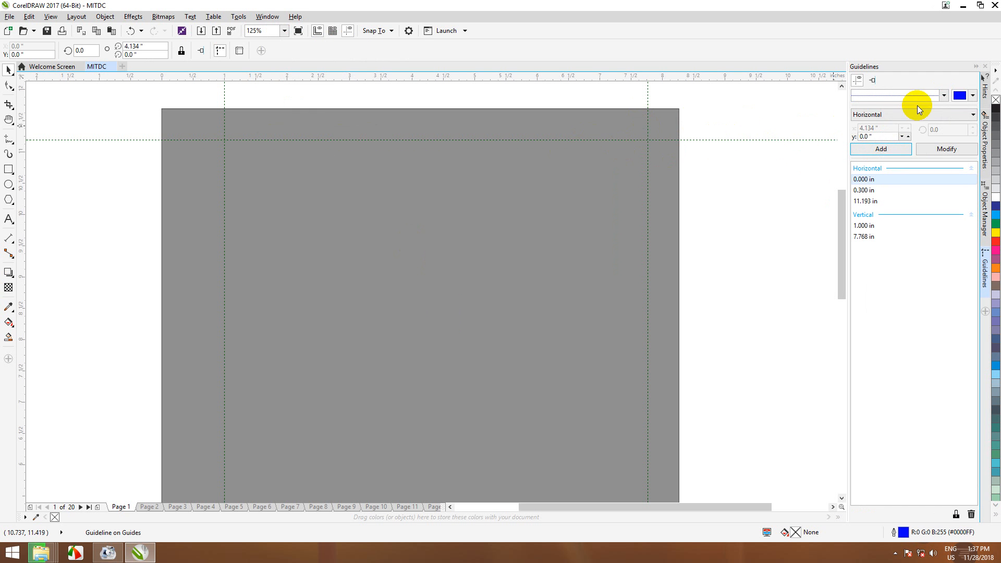
pyautogui.click(944, 96)
pyautogui.click(904, 114)
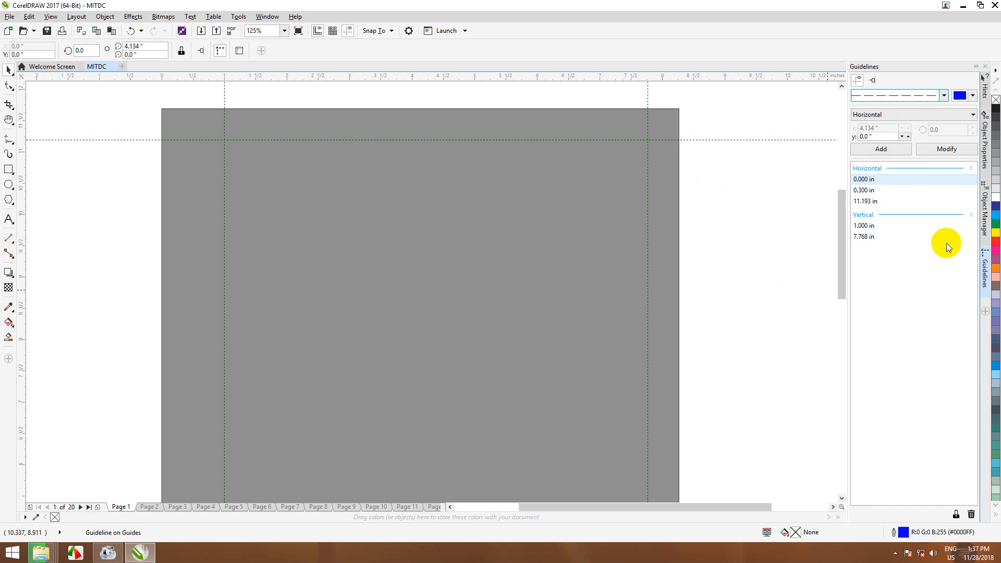
pyautogui.click(925, 150)
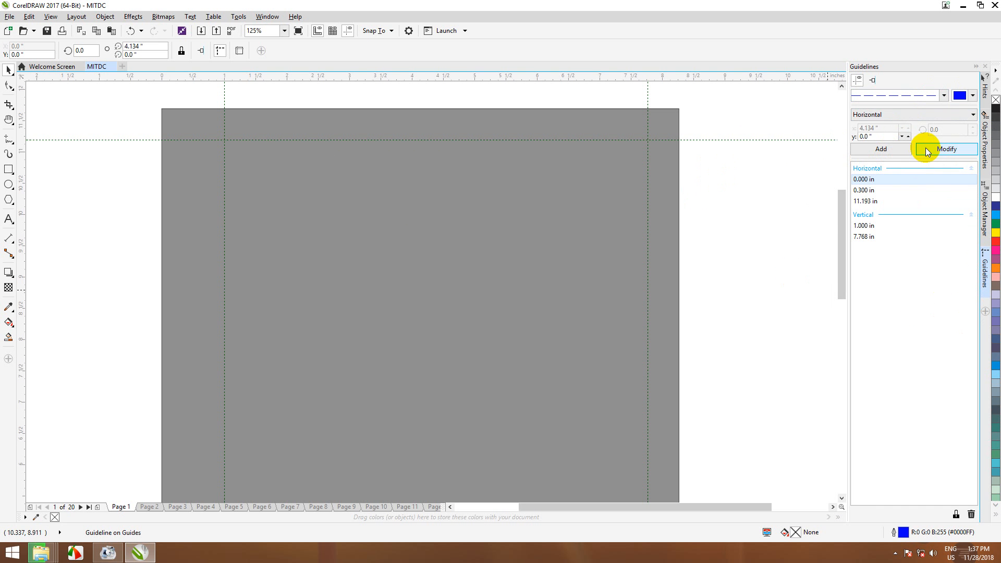
pyautogui.click(899, 150)
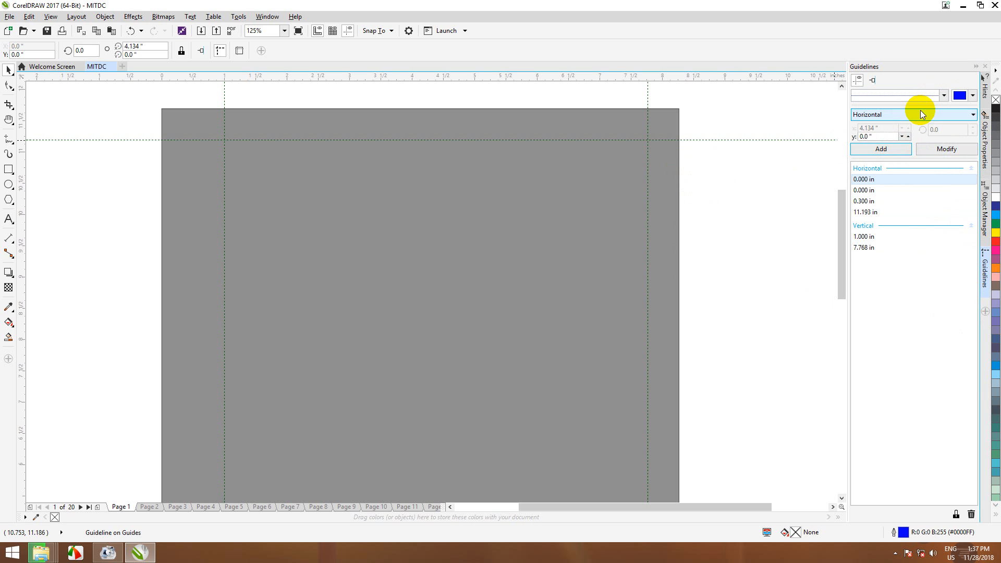
pyautogui.click(943, 95)
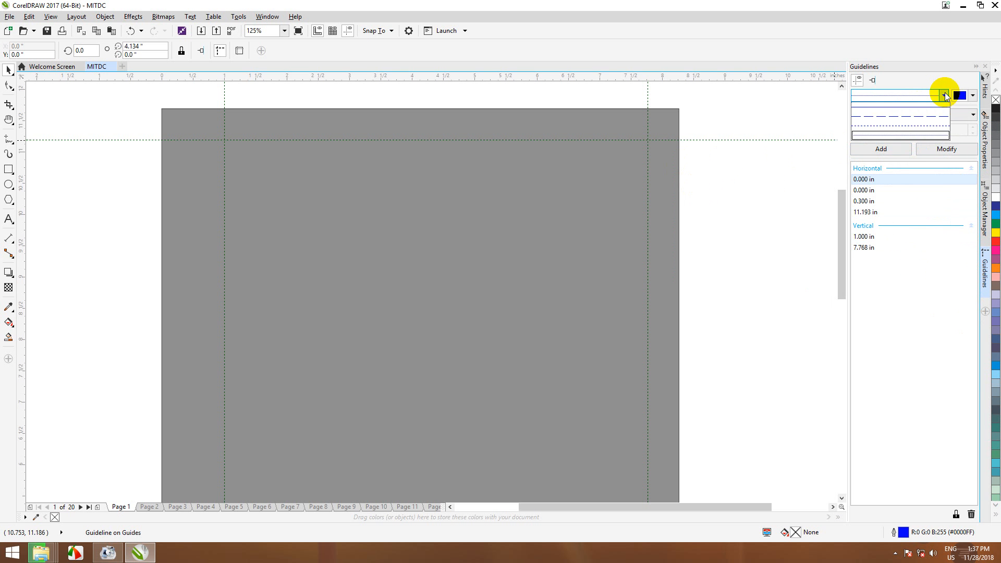
pyautogui.click(874, 109)
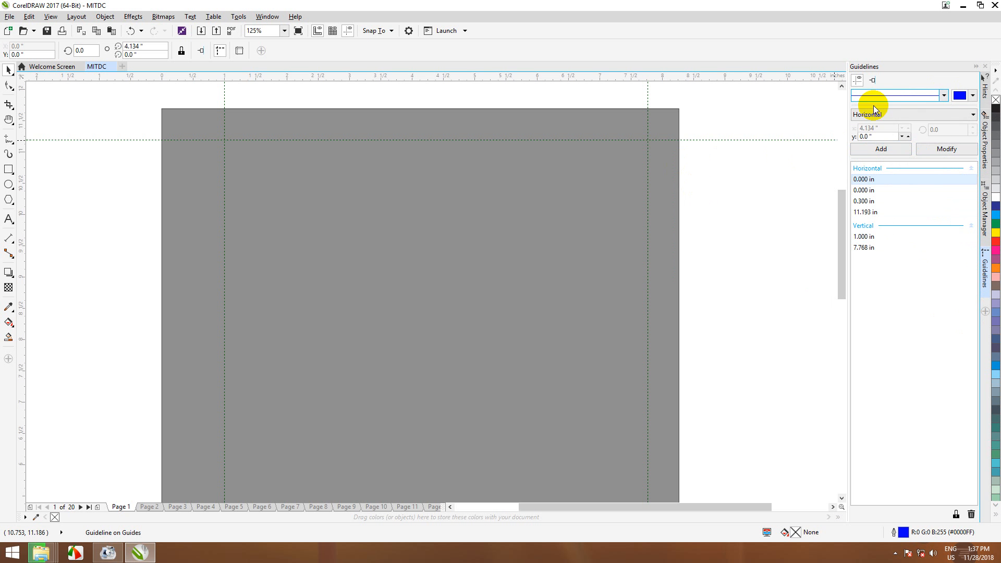
pyautogui.click(932, 149)
pyautogui.click(888, 149)
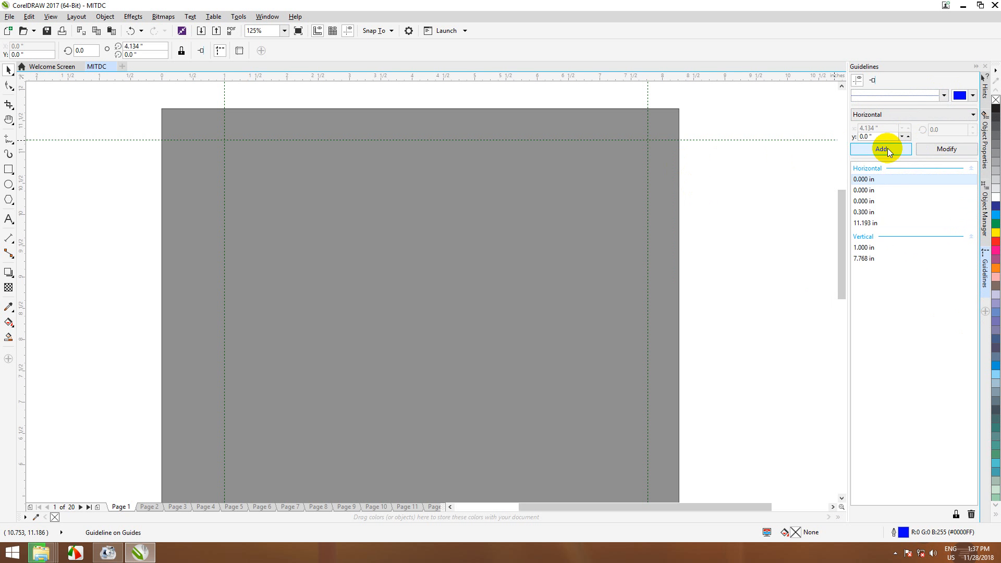
pyautogui.click(890, 237)
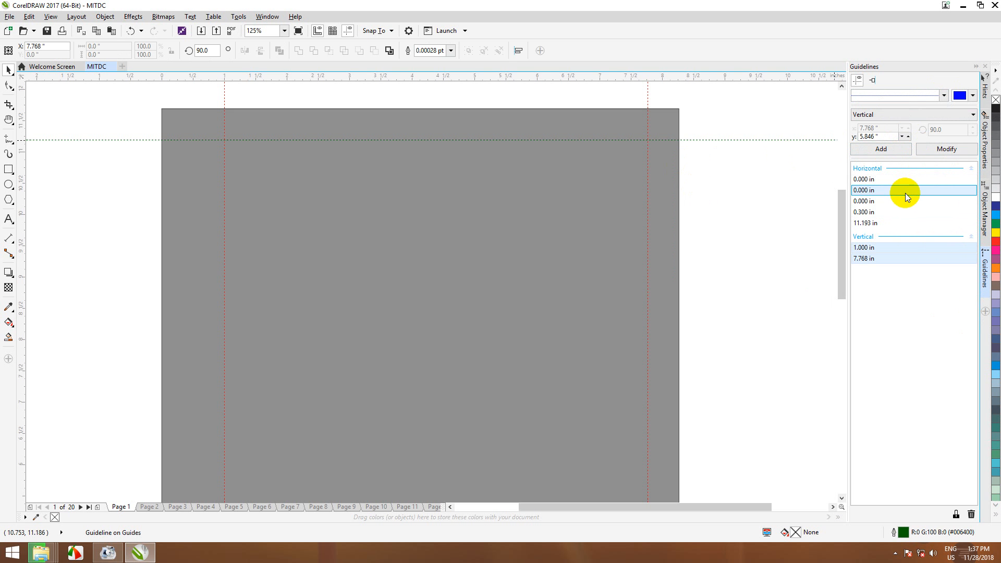
# Step: Colour both vertical margin guidelines at 1.000 and 7.768 in red (#FF002B)
pyautogui.click(973, 95)
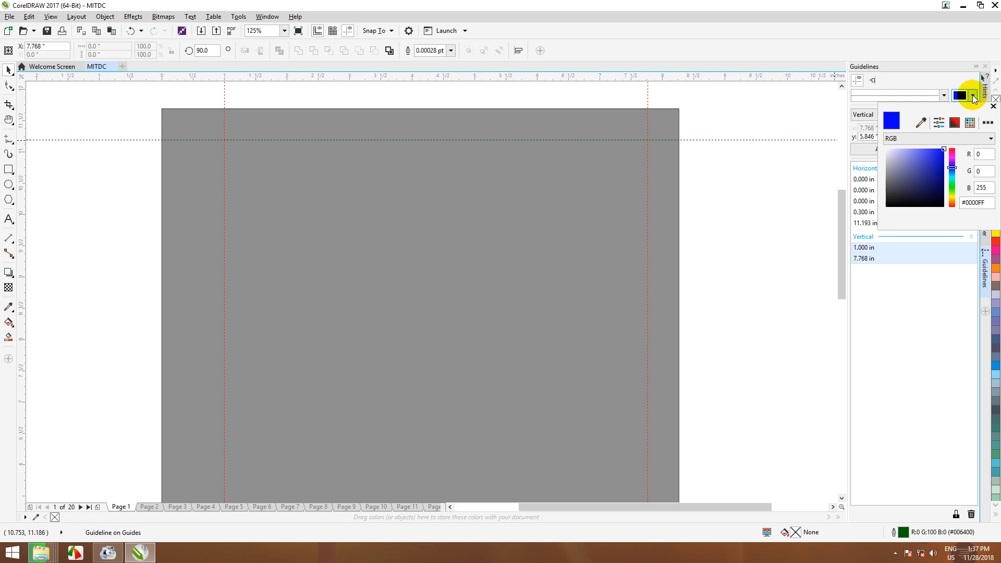
pyautogui.click(712, 236)
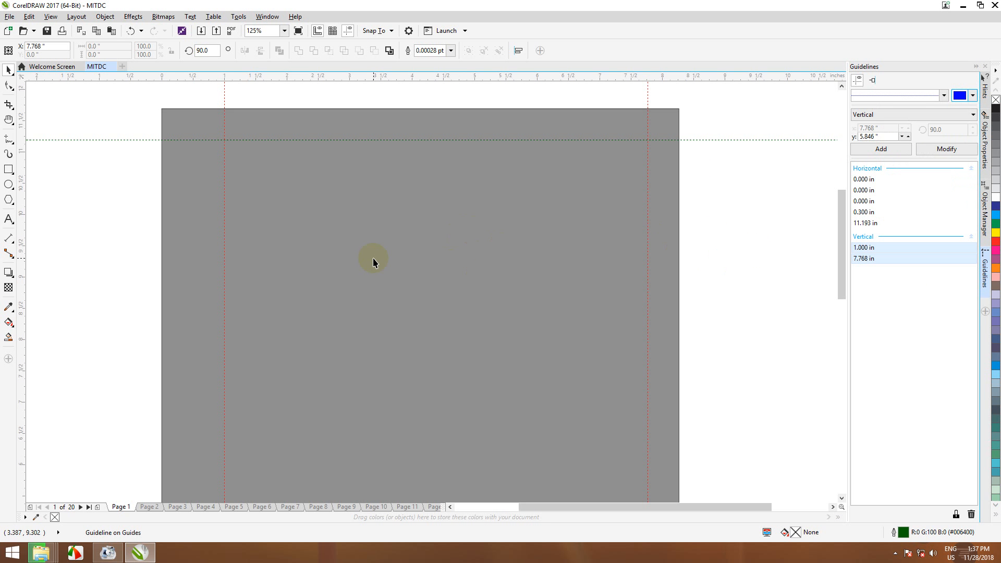
pyautogui.click(973, 96)
pyautogui.moveTo(953, 157); pyautogui.dragTo(952, 150)
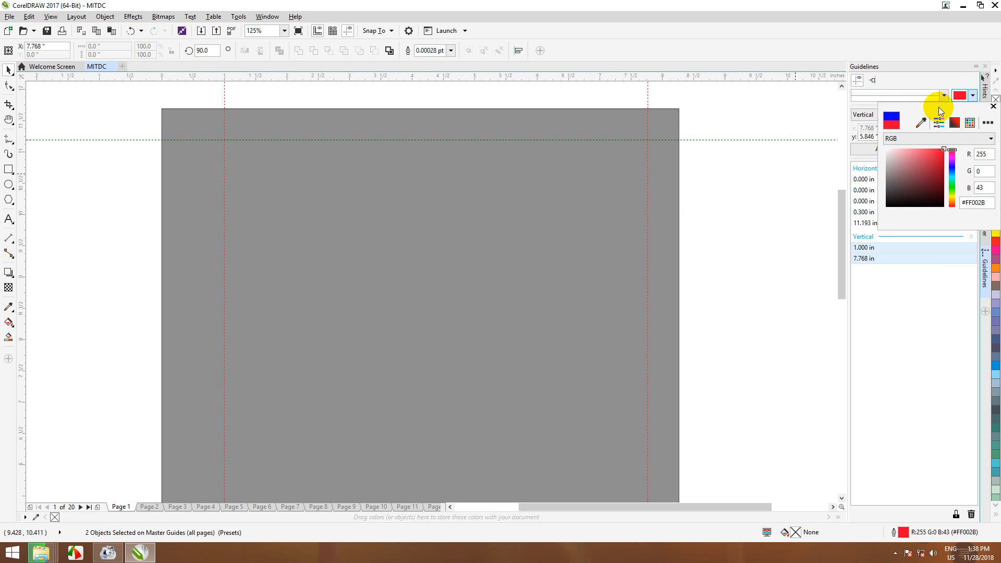
pyautogui.click(974, 97)
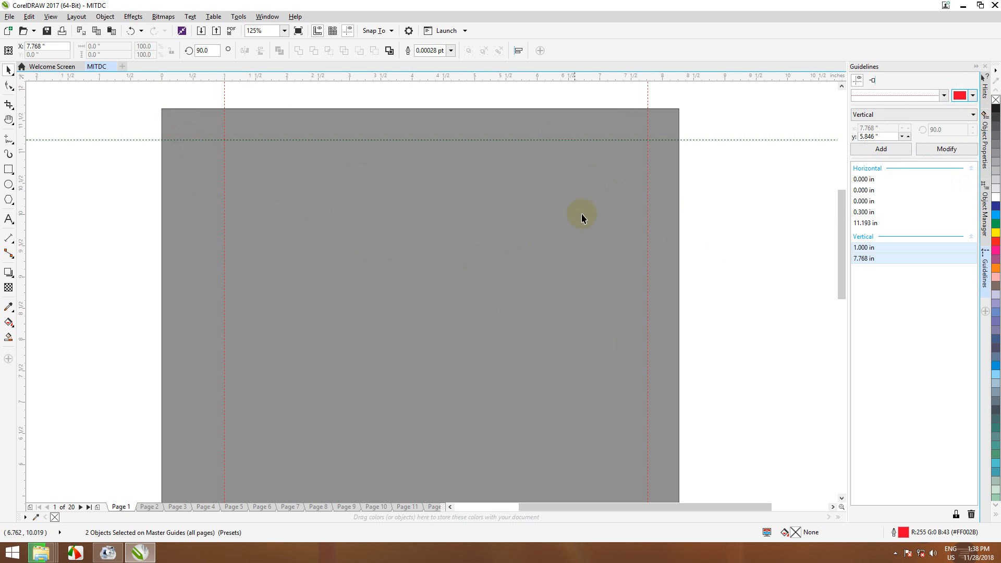
pyautogui.click(460, 265)
pyautogui.scroll(-2, 459, 265)
# Step: Change the solid page background colour from grey to white (255,255,255) in Options
pyautogui.scroll(2, 460, 265)
pyautogui.scroll(-2, 460, 265)
pyautogui.scroll(1, 460, 265)
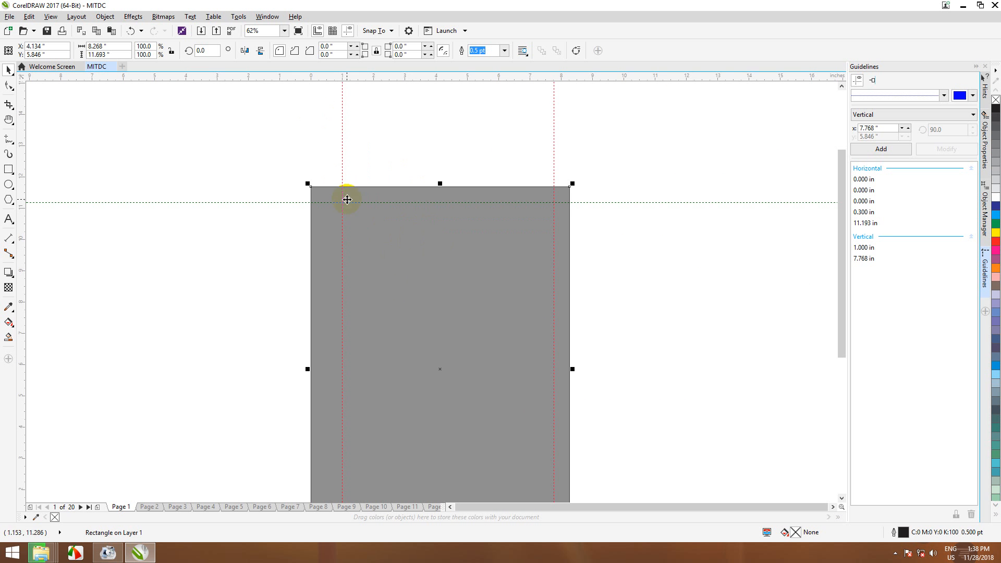
pyautogui.click(239, 17)
pyautogui.click(246, 29)
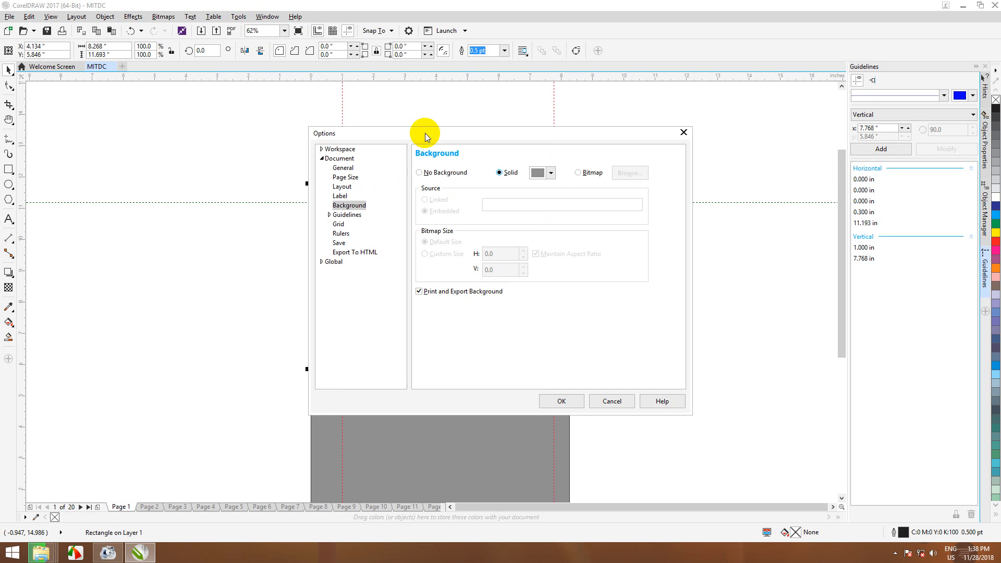
pyautogui.click(551, 173)
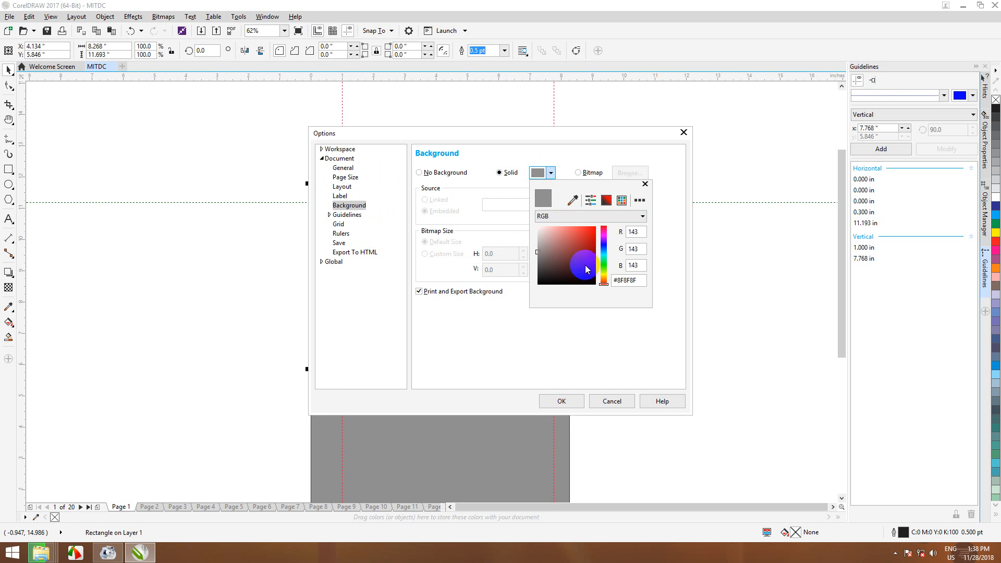
pyautogui.moveTo(585, 267)
pyautogui.mouseDown()
pyautogui.moveTo(416, 191)
pyautogui.moveTo(421, 205)
pyautogui.mouseUp()
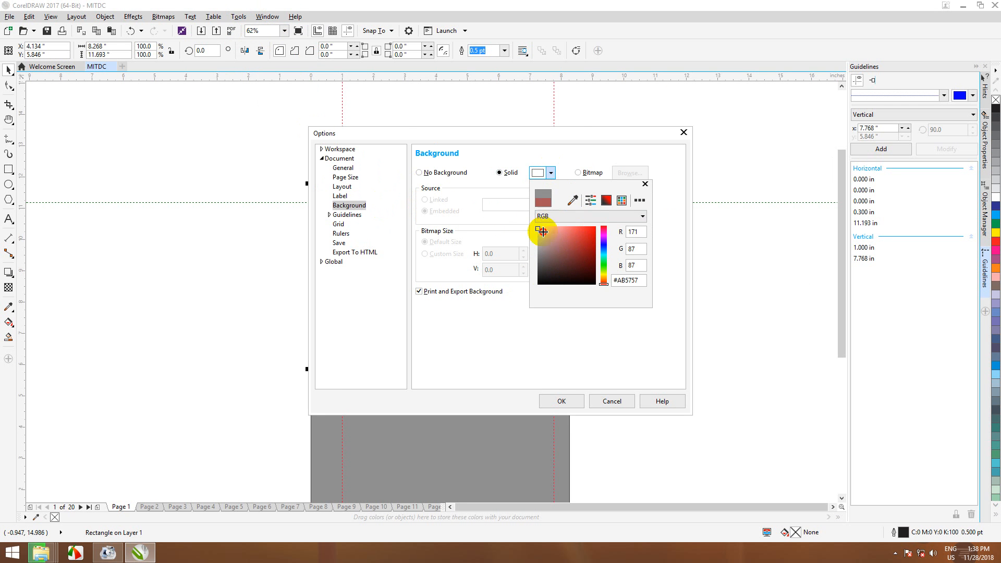
pyautogui.click(568, 402)
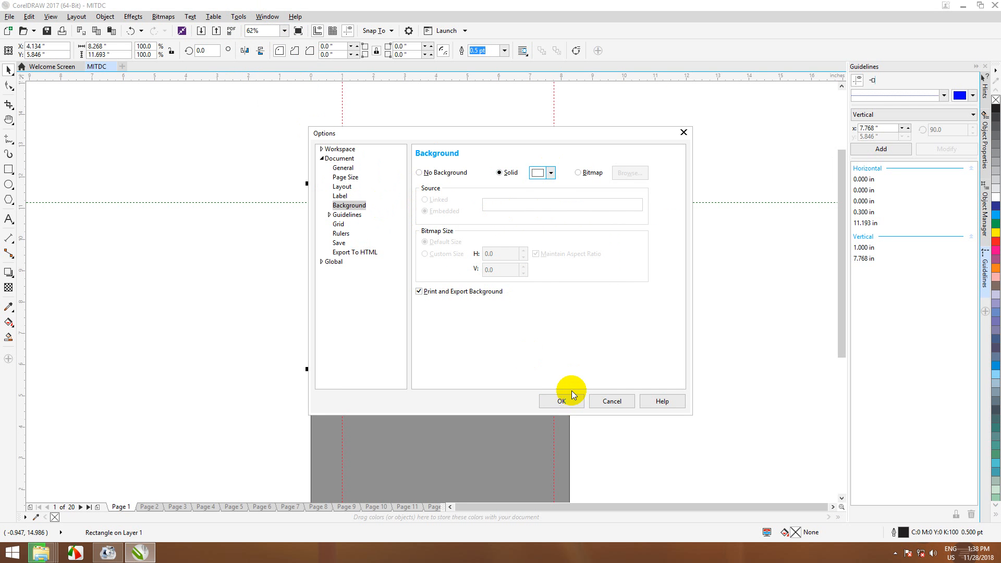
pyautogui.click(568, 402)
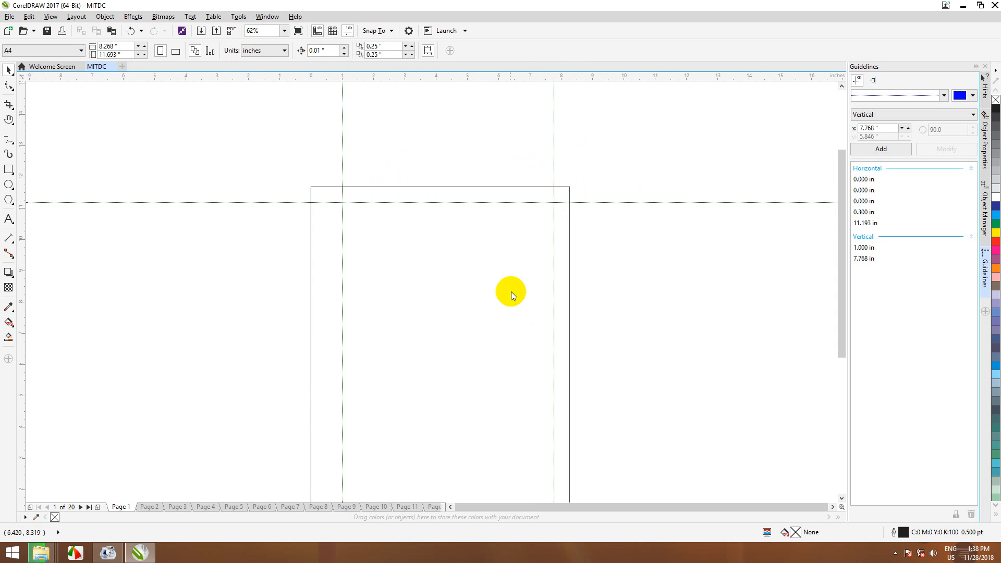
# Step: Zoom in and out to inspect the guides at 0.000, 0.300, 11.193, 1.000 and 7.768 in
pyautogui.scroll(8, 482, 248)
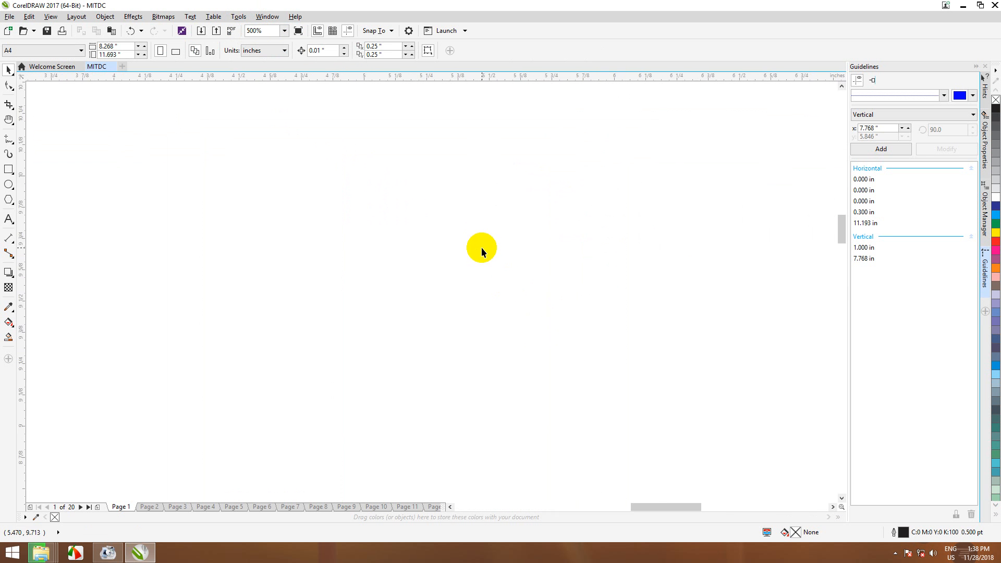
pyautogui.scroll(-2, 553, 116)
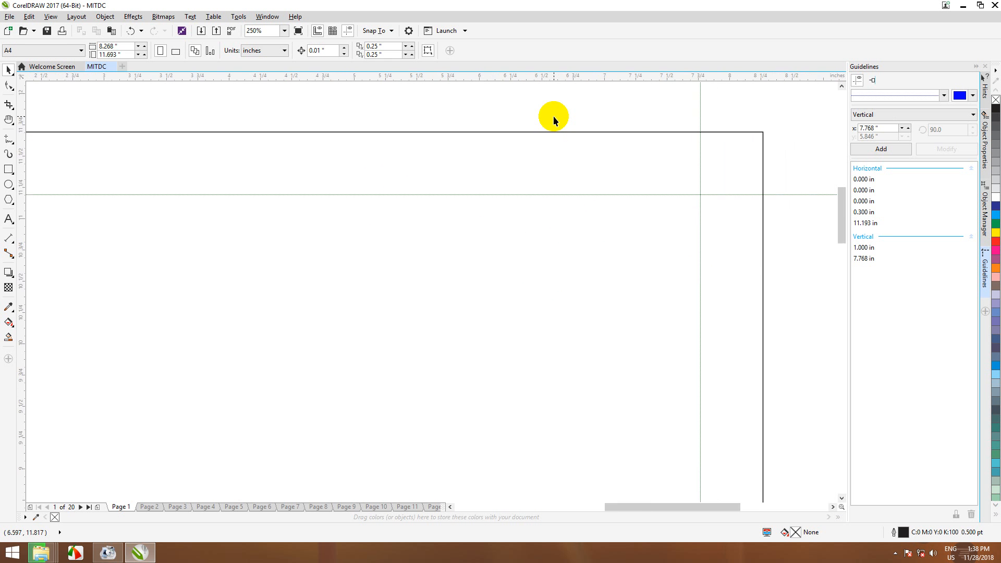
pyautogui.scroll(-4, 517, 212)
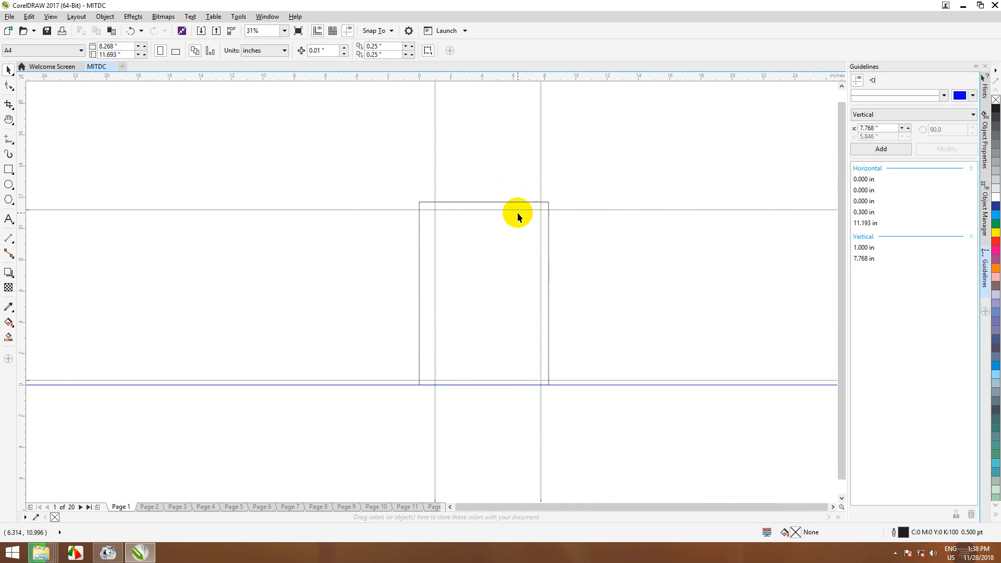
pyautogui.scroll(2, 475, 277)
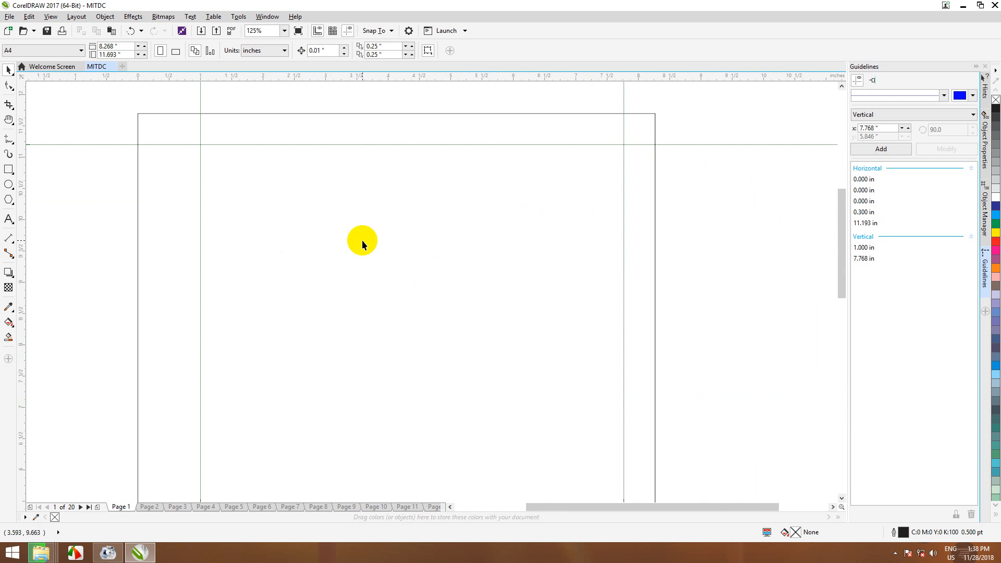
pyautogui.scroll(-2, 364, 243)
pyautogui.scroll(1, 349, 296)
pyautogui.scroll(-1, 348, 296)
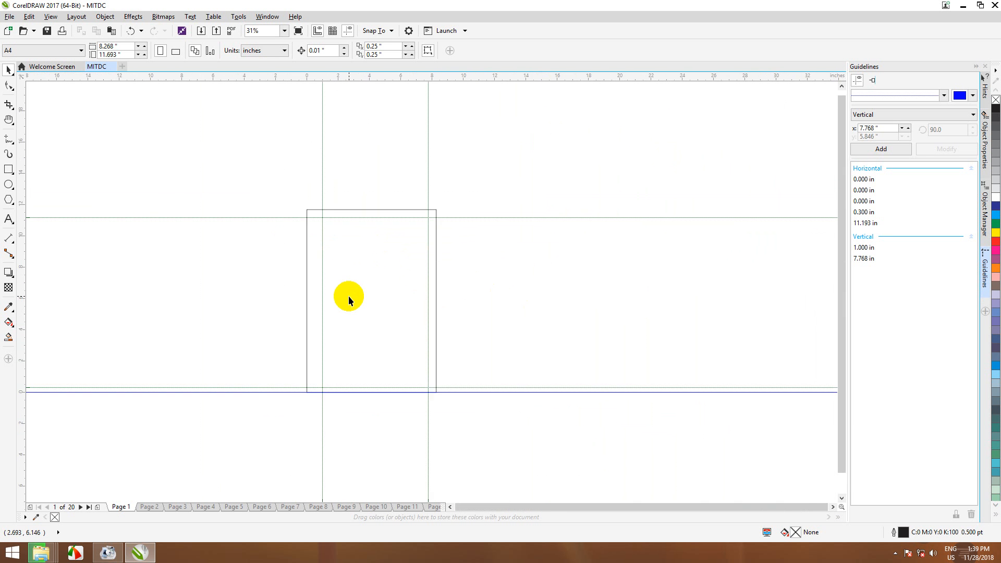
pyautogui.scroll(1, 348, 296)
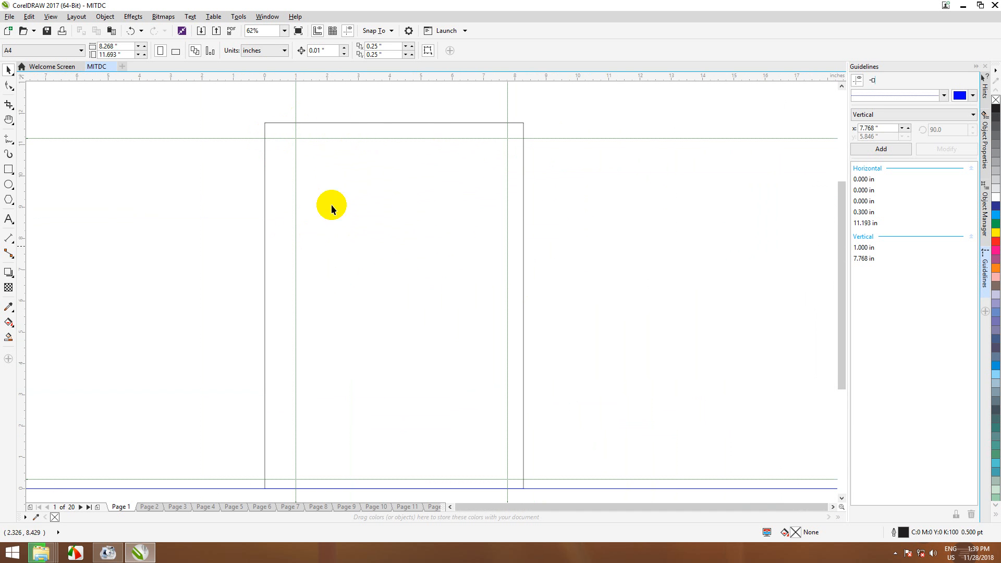
pyautogui.scroll(-1, 426, 449)
pyautogui.scroll(1, 347, 456)
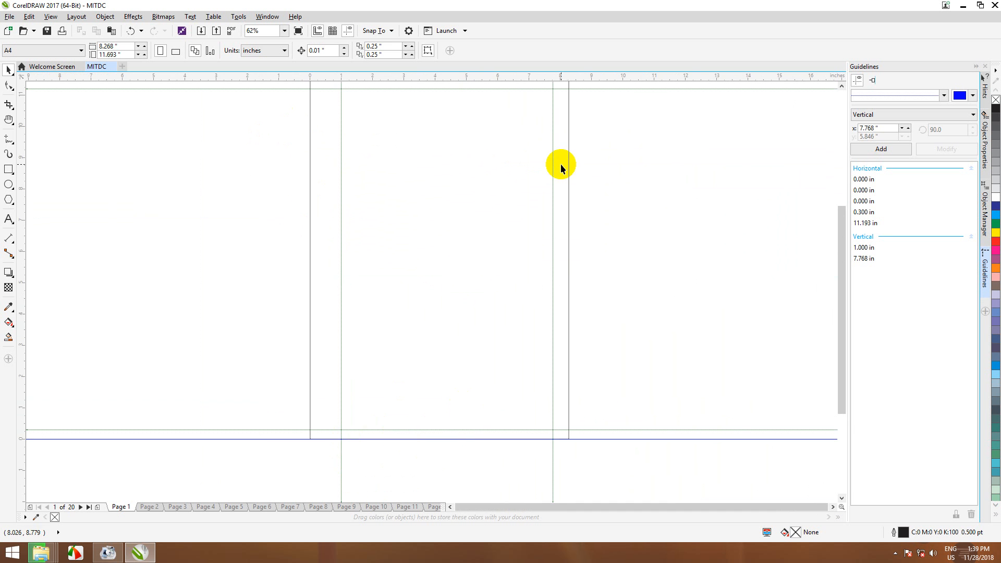
pyautogui.scroll(-1, 561, 167)
pyautogui.scroll(1, 556, 144)
pyautogui.scroll(-1, 561, 134)
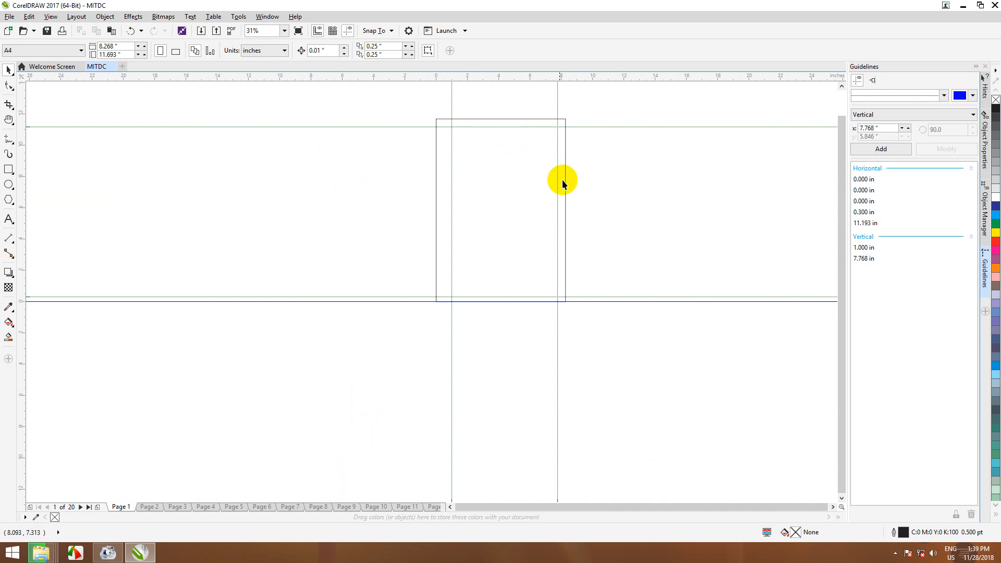
pyautogui.scroll(-1, 330, 198)
pyautogui.scroll(3, 329, 197)
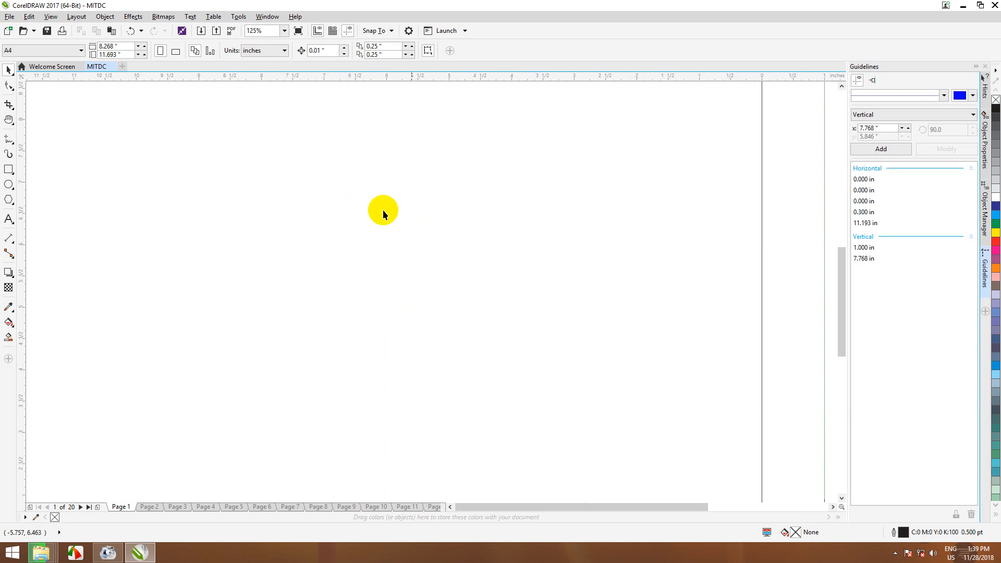
pyautogui.scroll(-2, 560, 250)
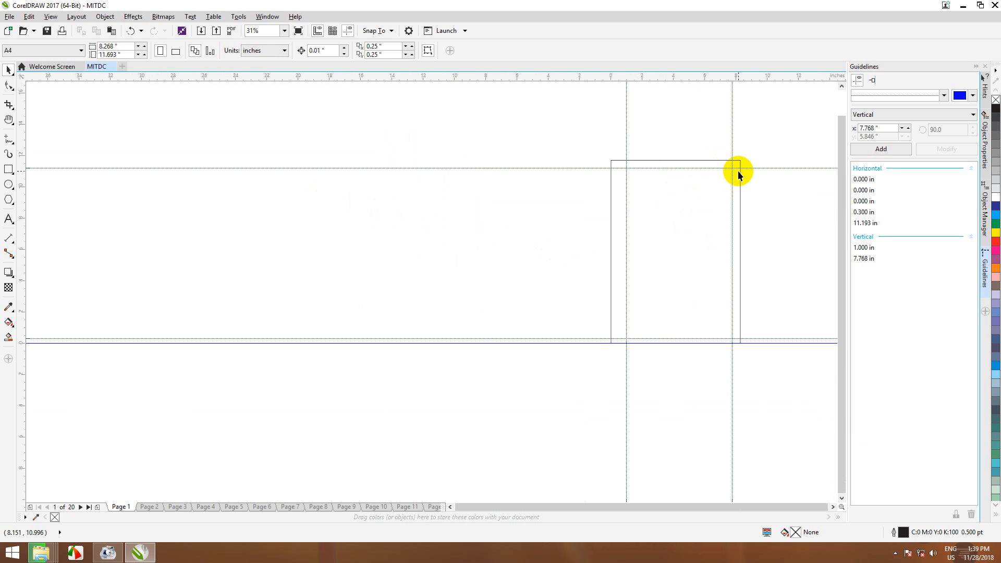
pyautogui.scroll(1, 739, 173)
pyautogui.scroll(-1, 739, 180)
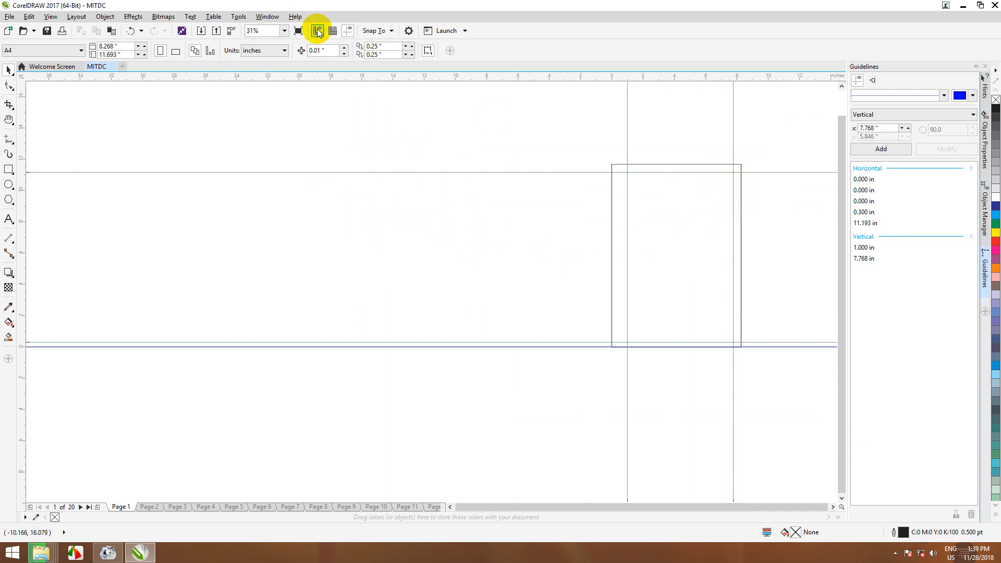
pyautogui.click(268, 17)
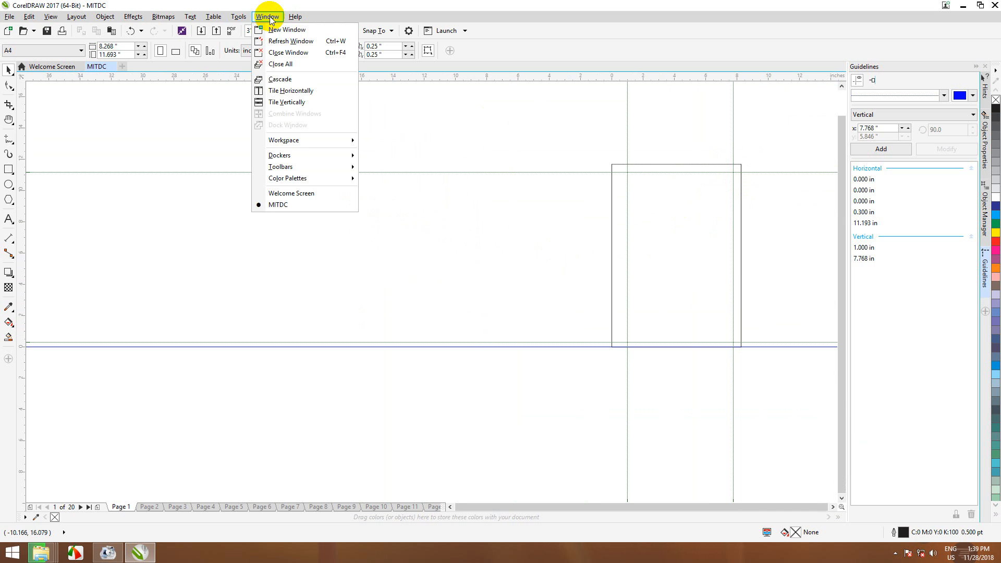
# Step: Dismiss the Tools menu and reopen the Options dialog with Ctrl+J
pyautogui.moveTo(240, 17)
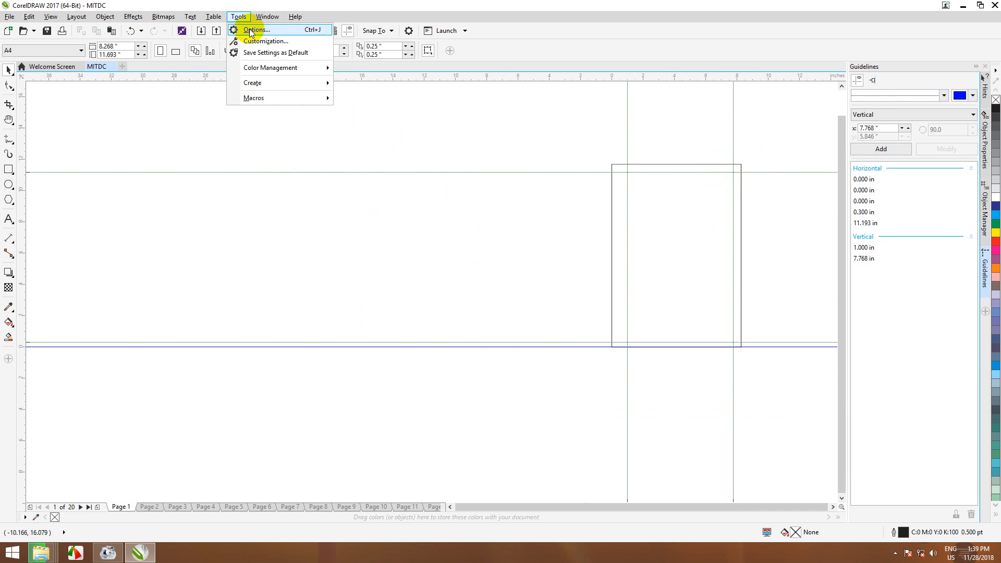
pyautogui.click(240, 16)
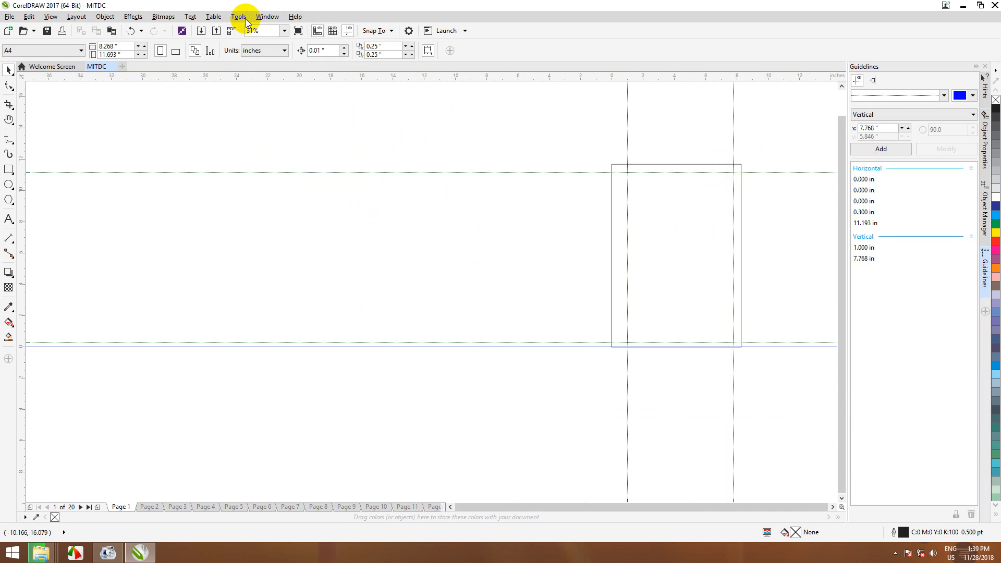
pyautogui.hotkey('ctrl', 'j')
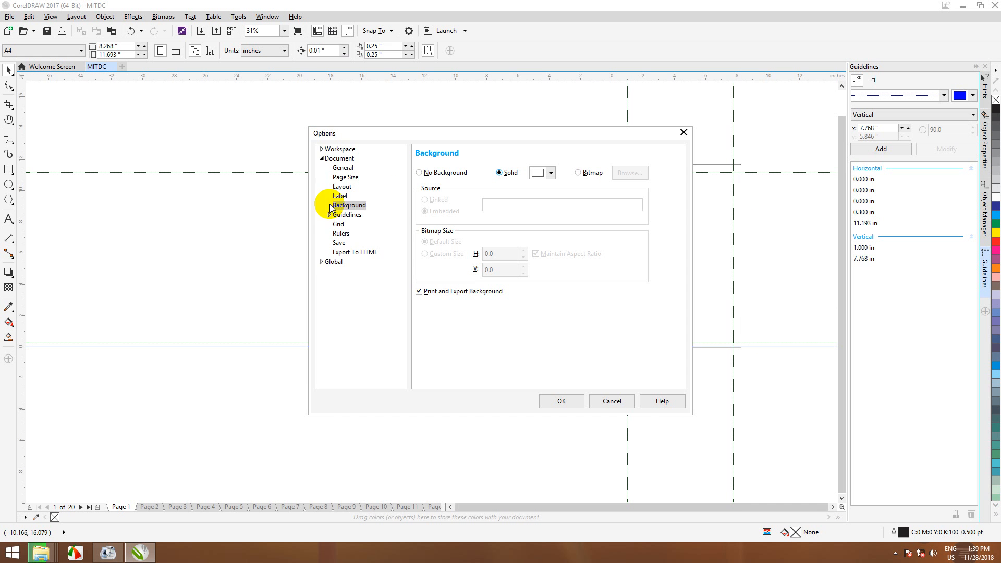
# Step: Expand the document settings and browse the Guidelines, Rulers and Page Size pages
pyautogui.click(322, 149)
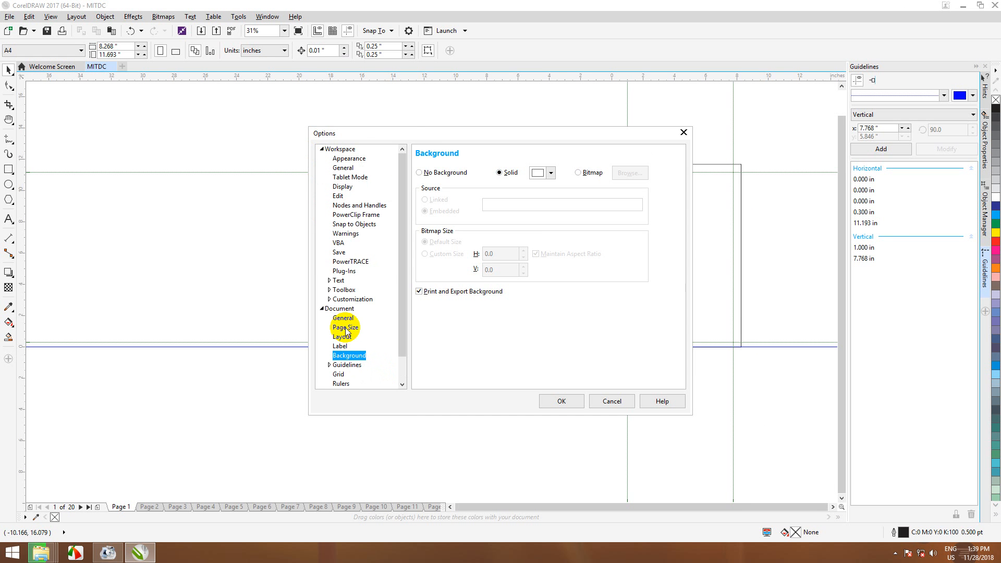
pyautogui.click(353, 365)
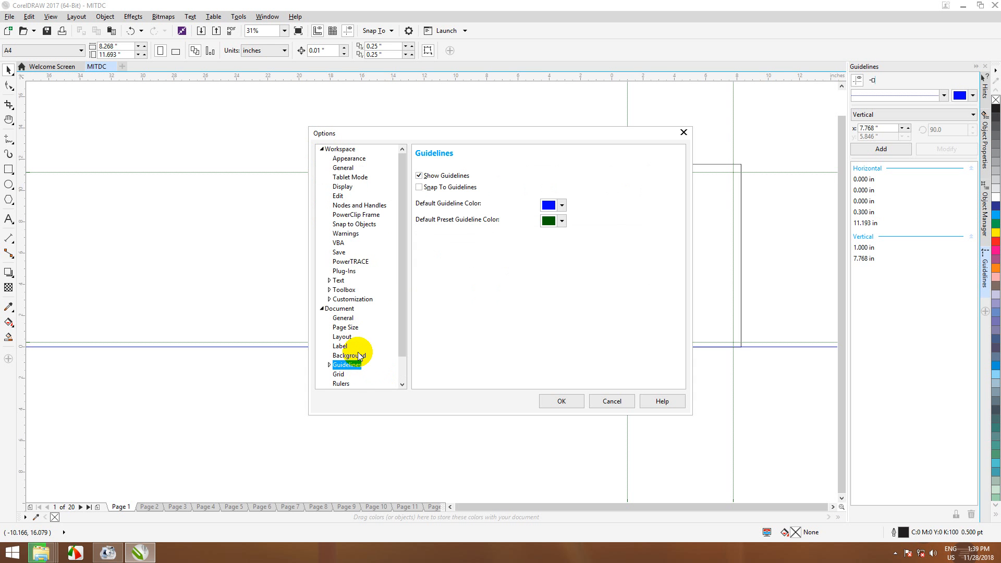
pyautogui.moveTo(404, 272); pyautogui.dragTo(410, 310)
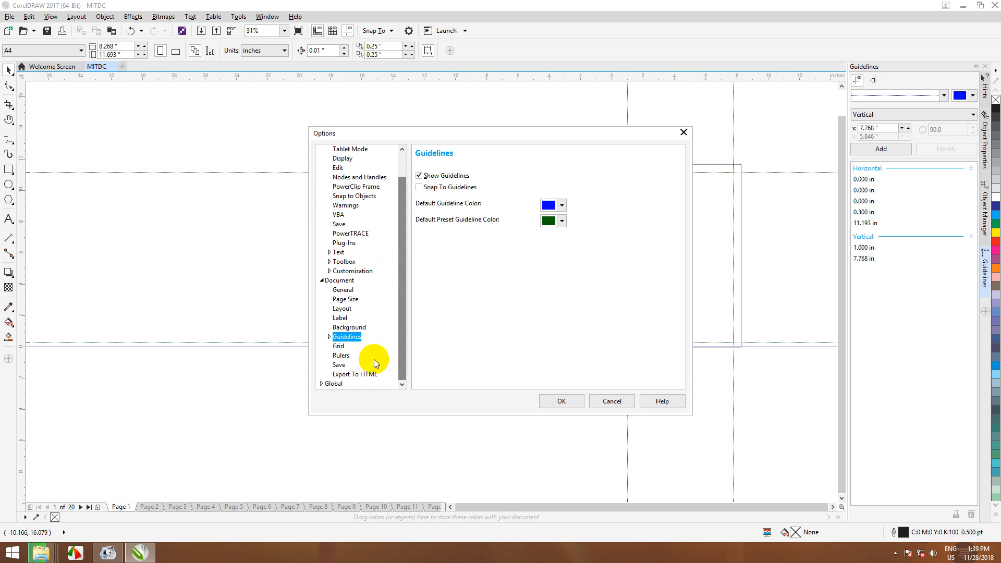
pyautogui.click(341, 355)
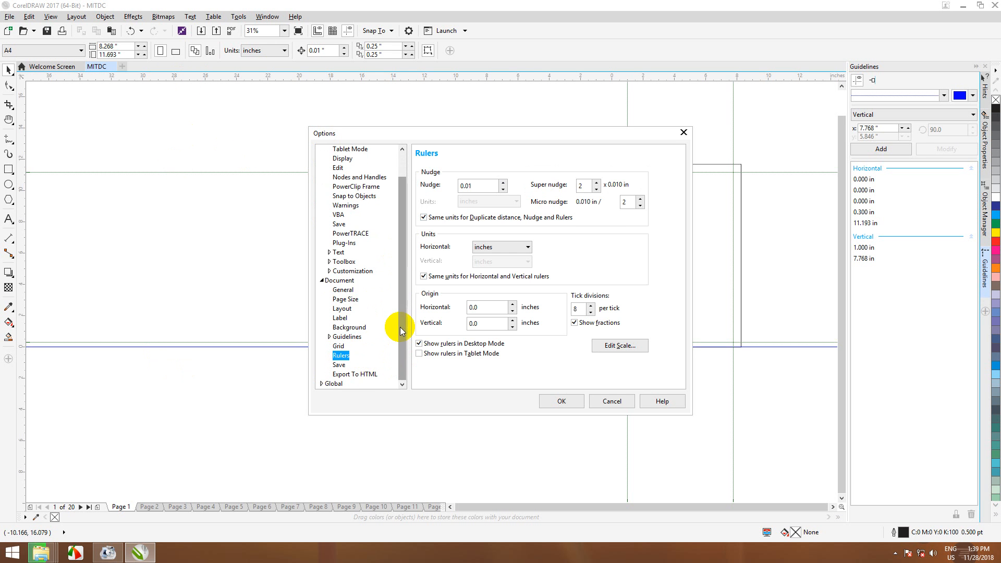
pyautogui.click(405, 368)
pyautogui.moveTo(405, 368); pyautogui.dragTo(407, 267)
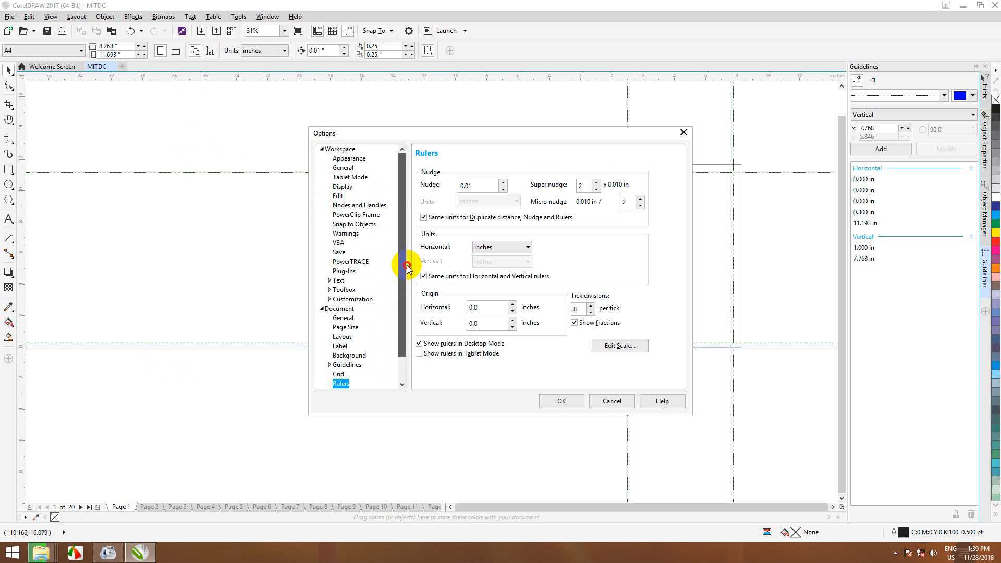
pyautogui.click(346, 328)
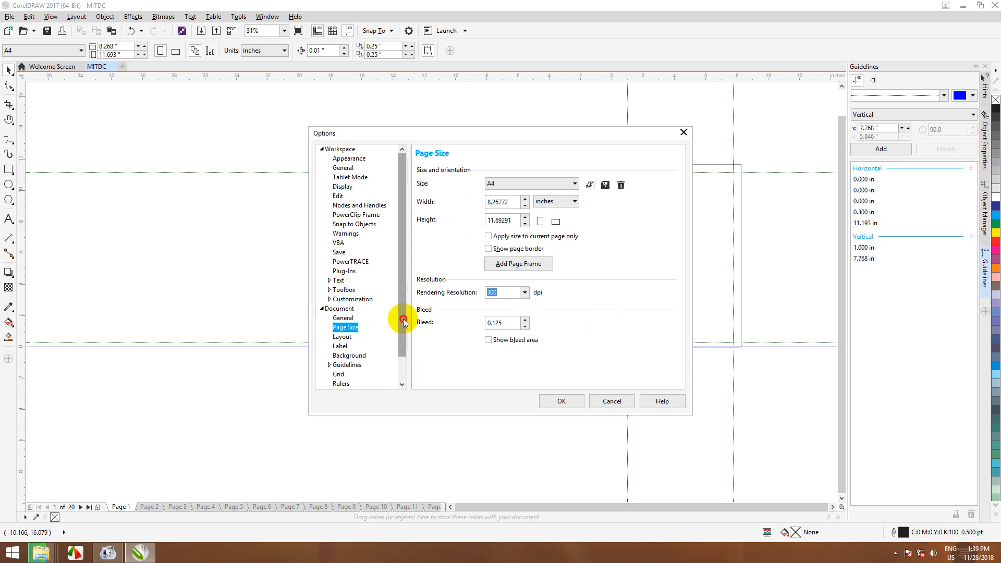
pyautogui.scroll(-1, 398, 328)
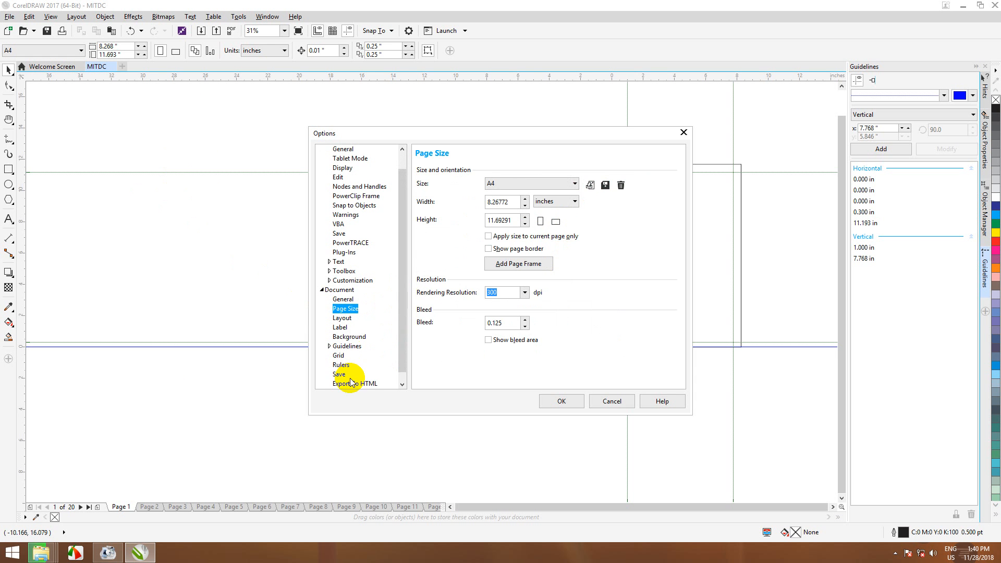
pyautogui.click(348, 346)
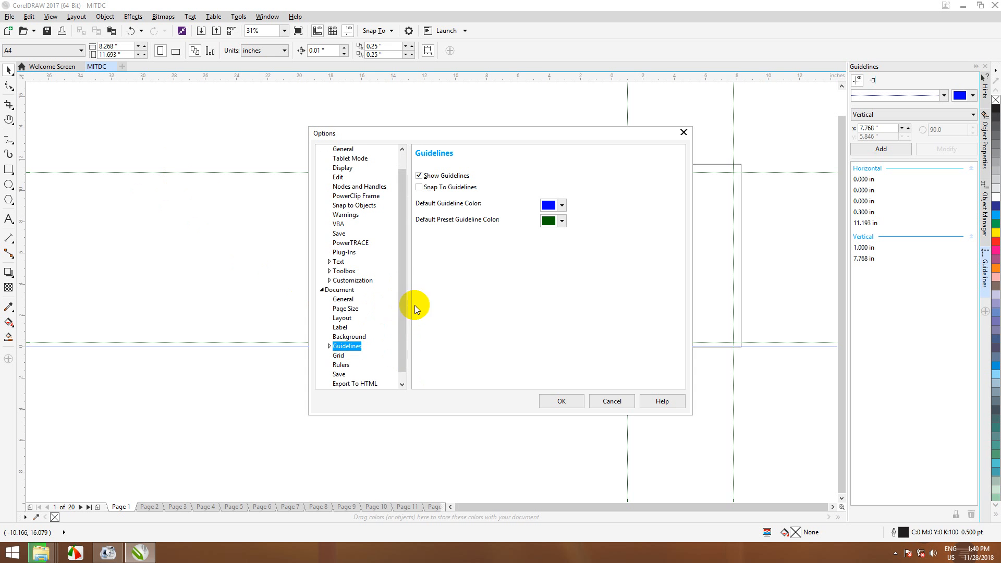
pyautogui.scroll(-1, 405, 331)
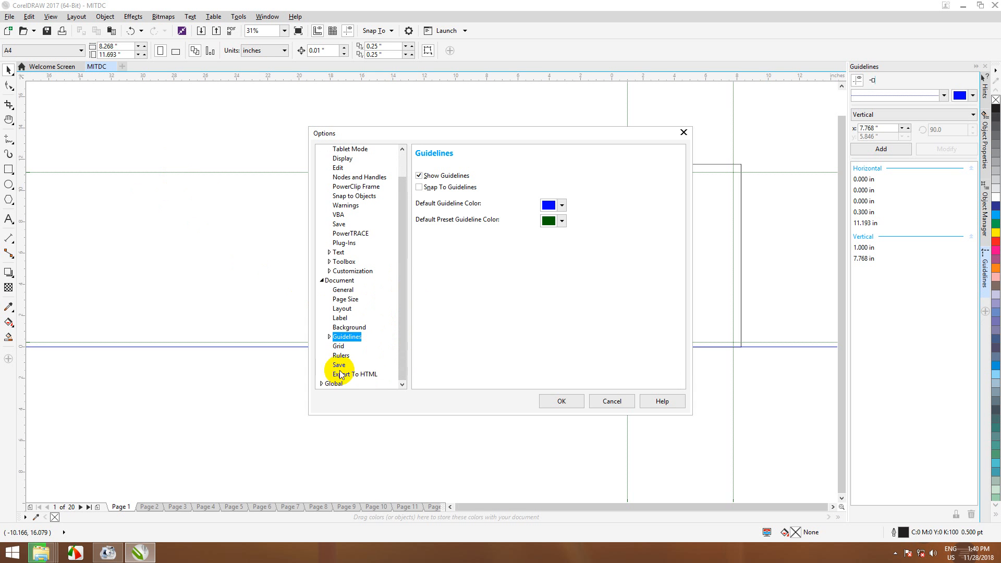
# Step: Check the Grid, Export To HTML and Save pages, then expand Guidelines to reveal Presets
pyautogui.click(339, 347)
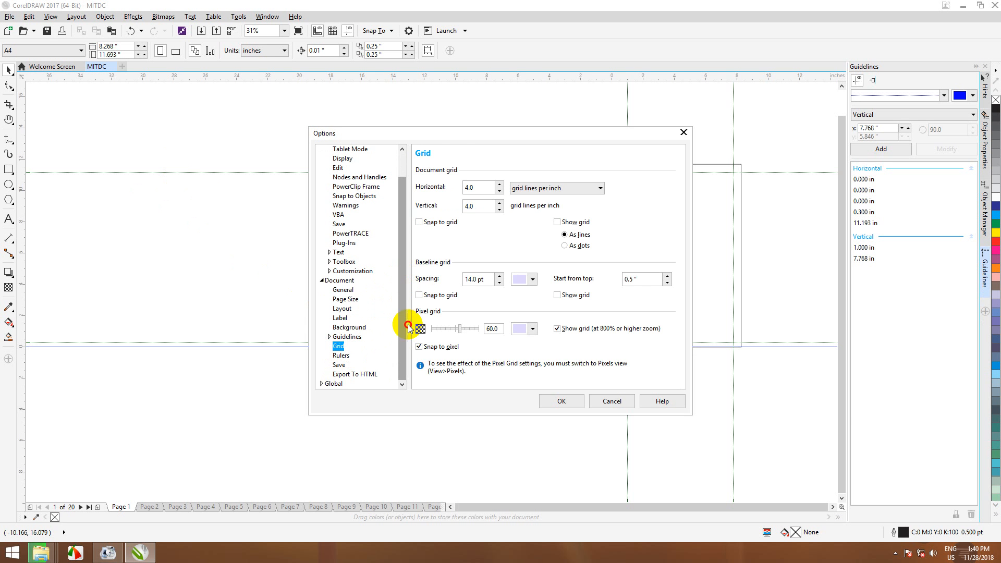
pyautogui.click(342, 375)
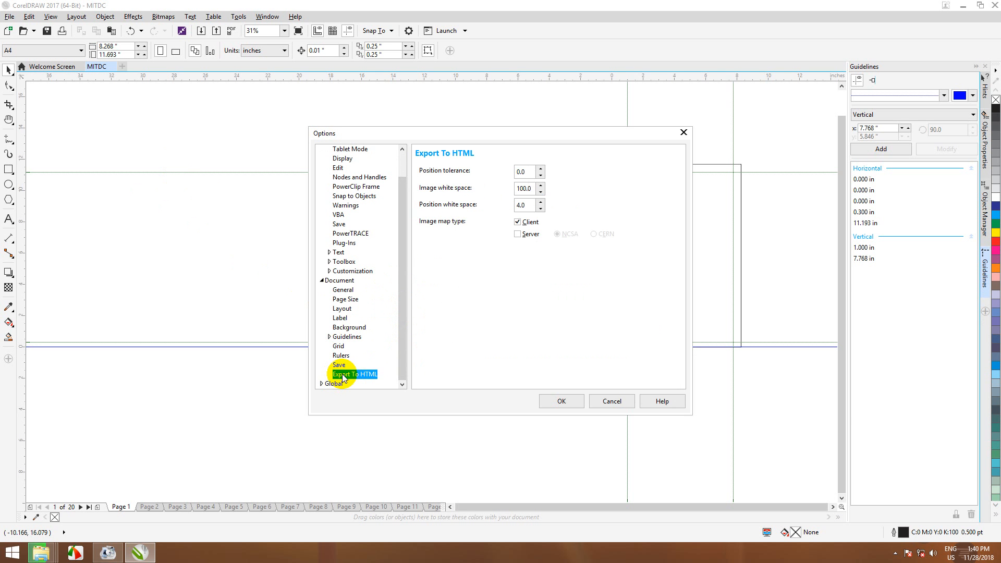
pyautogui.click(340, 365)
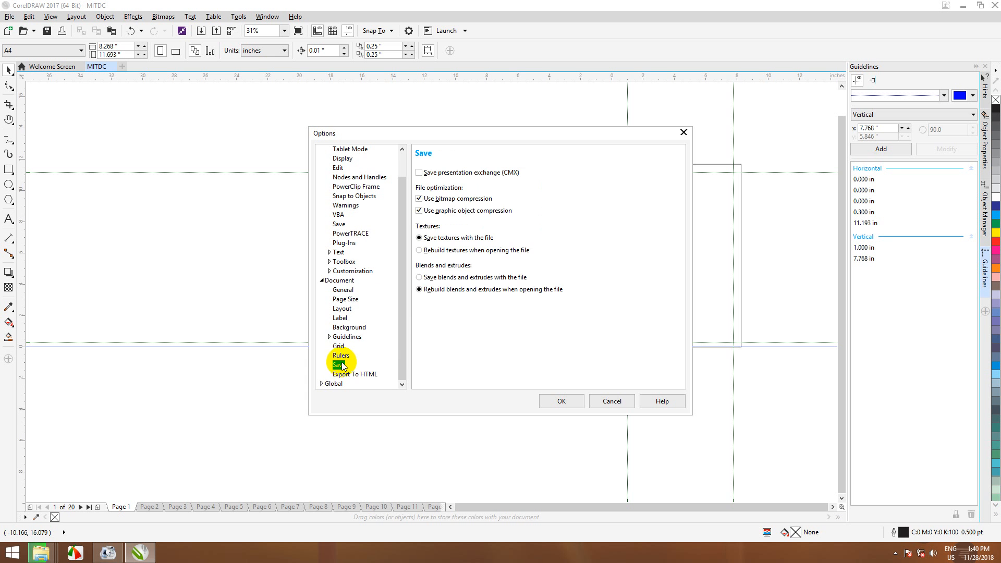
pyautogui.click(341, 356)
pyautogui.click(339, 347)
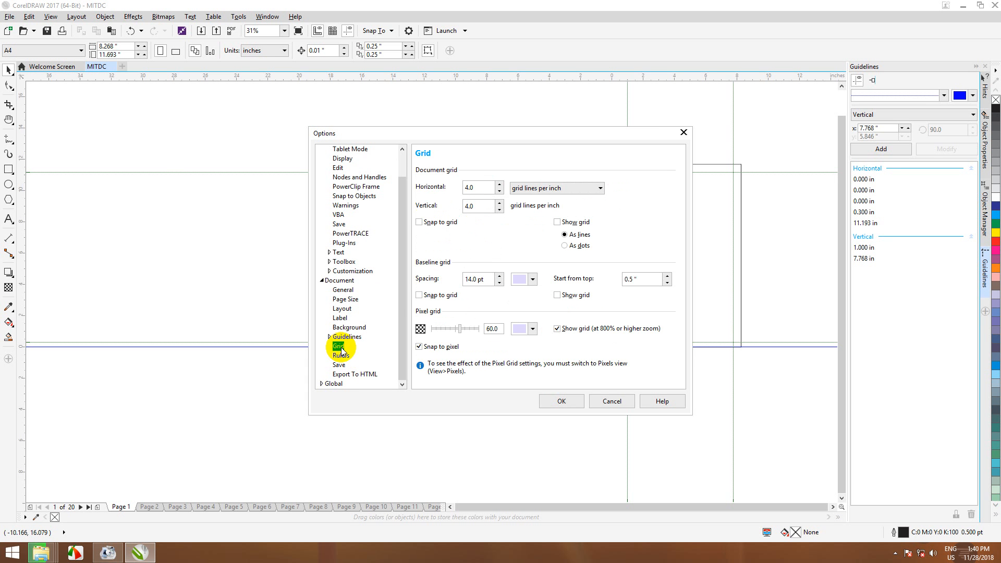
pyautogui.click(341, 356)
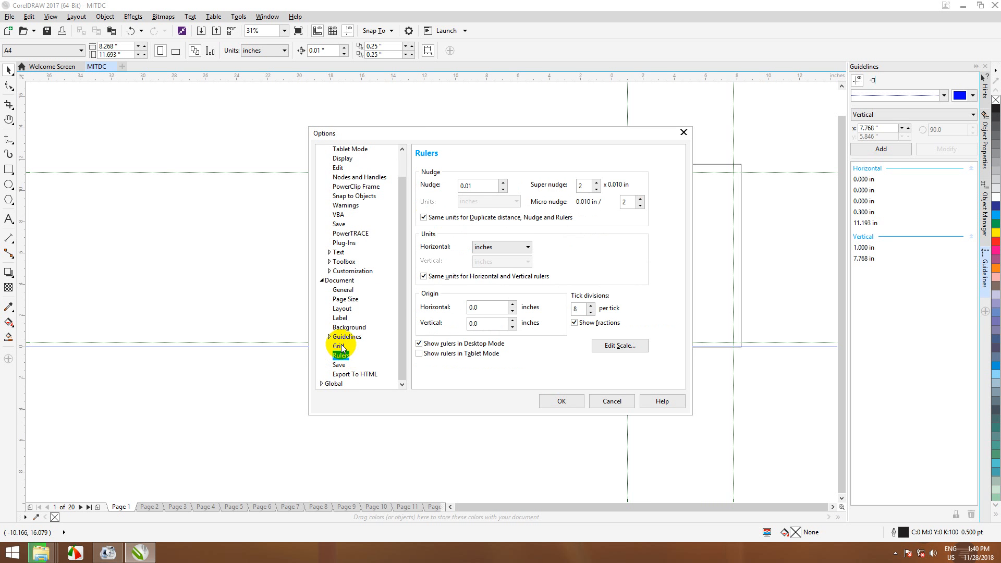
pyautogui.click(340, 346)
pyautogui.click(330, 338)
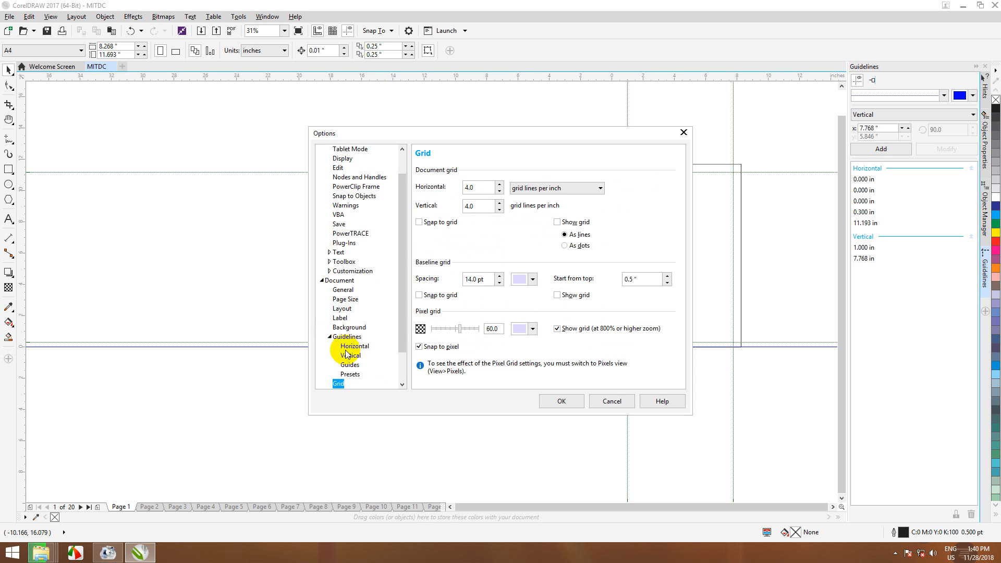
pyautogui.moveTo(402, 320); pyautogui.dragTo(402, 334)
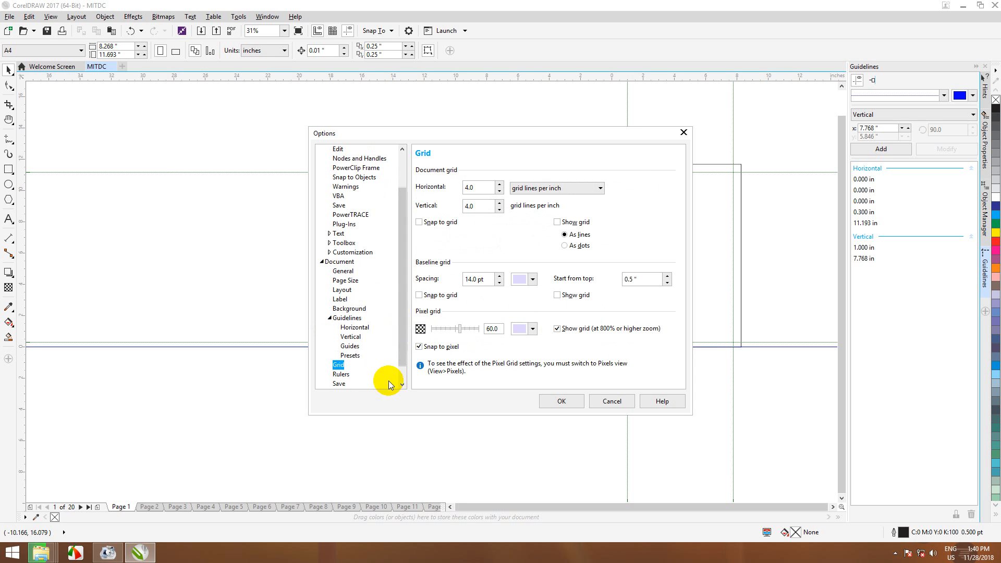
# Step: Set the User Defined margin preset to 1.0 inch on top, bottom, left and right, and apply it
pyautogui.click(357, 356)
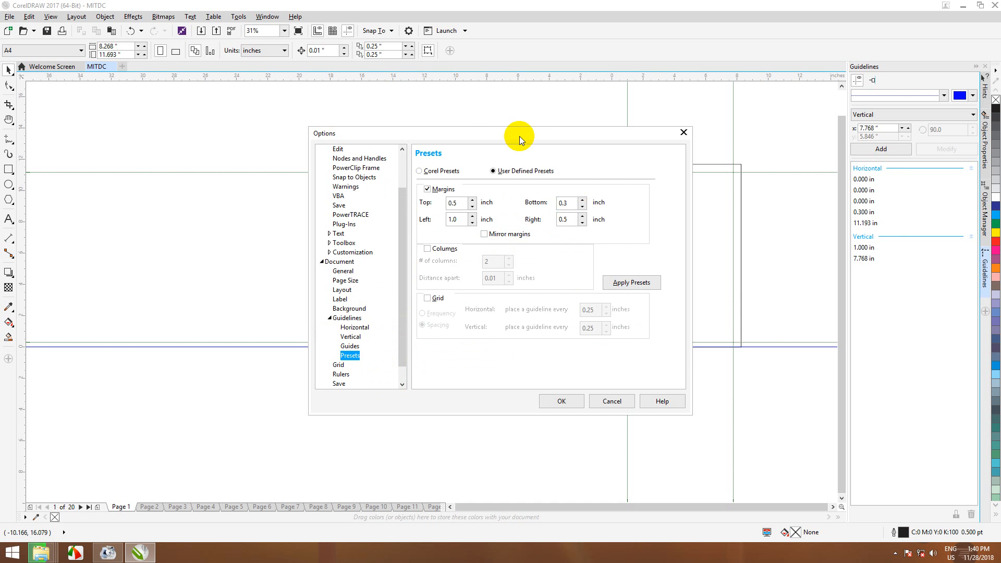
pyautogui.moveTo(505, 134); pyautogui.dragTo(354, 123)
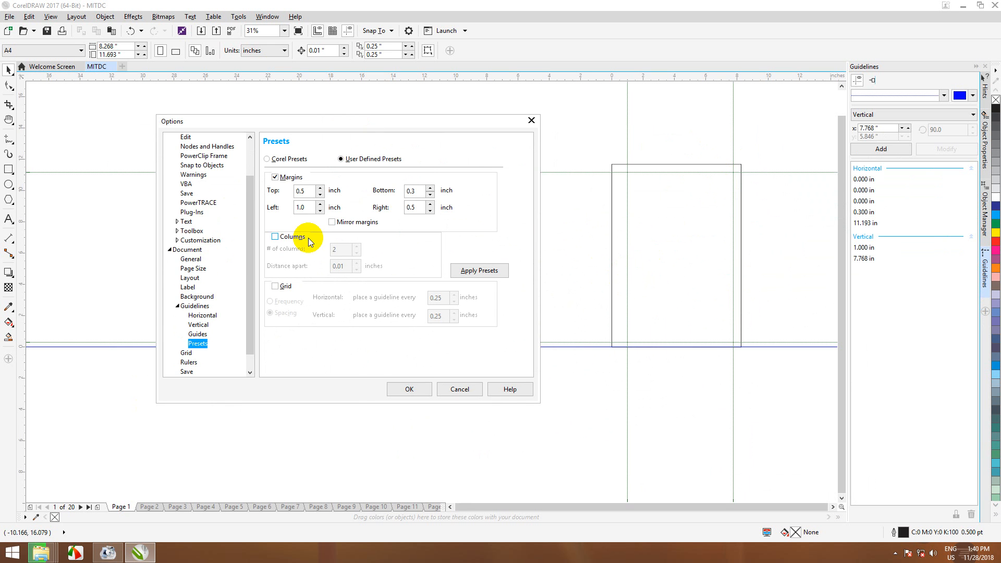
pyautogui.click(321, 188)
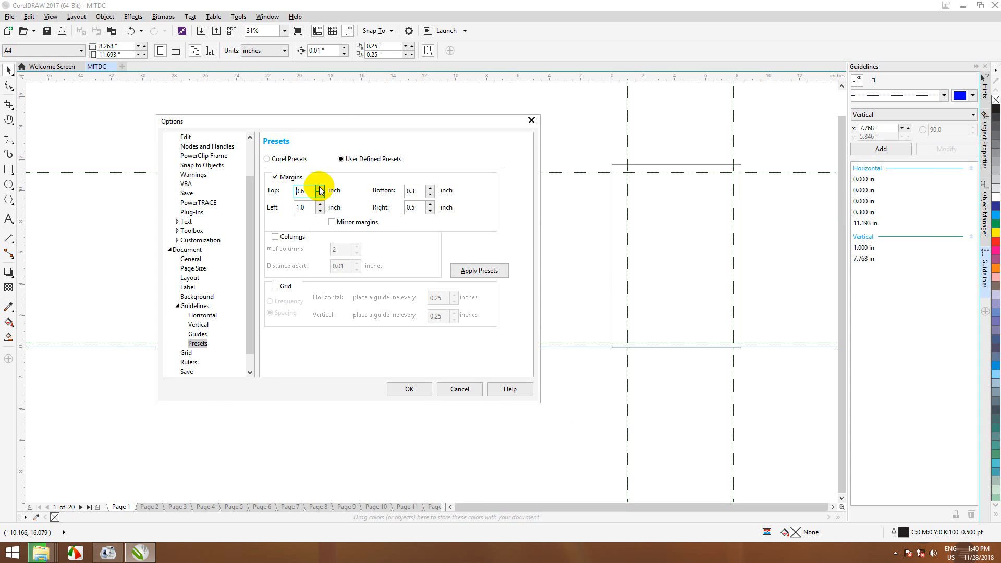
pyautogui.click(321, 188)
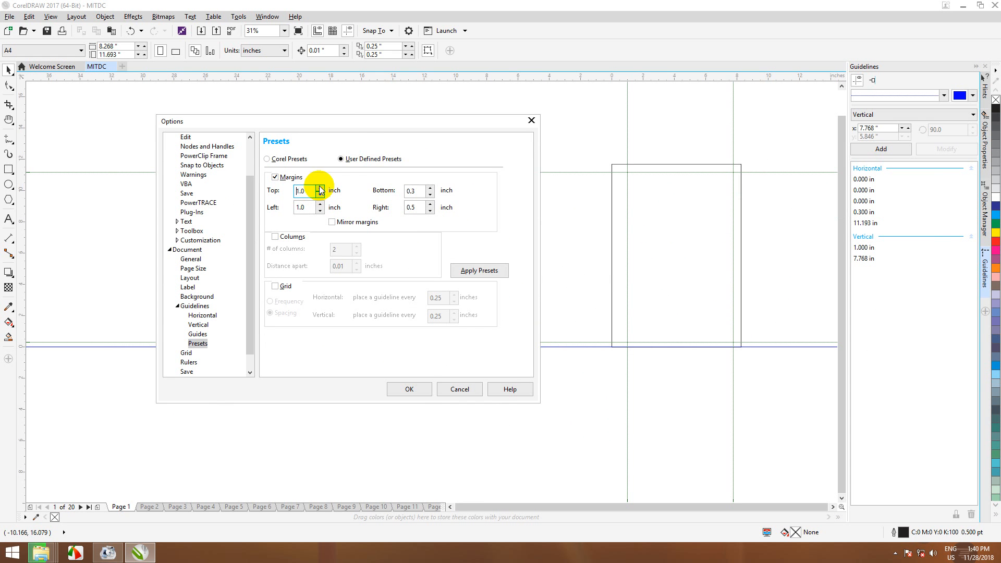
pyautogui.click(429, 188)
pyautogui.click(430, 188)
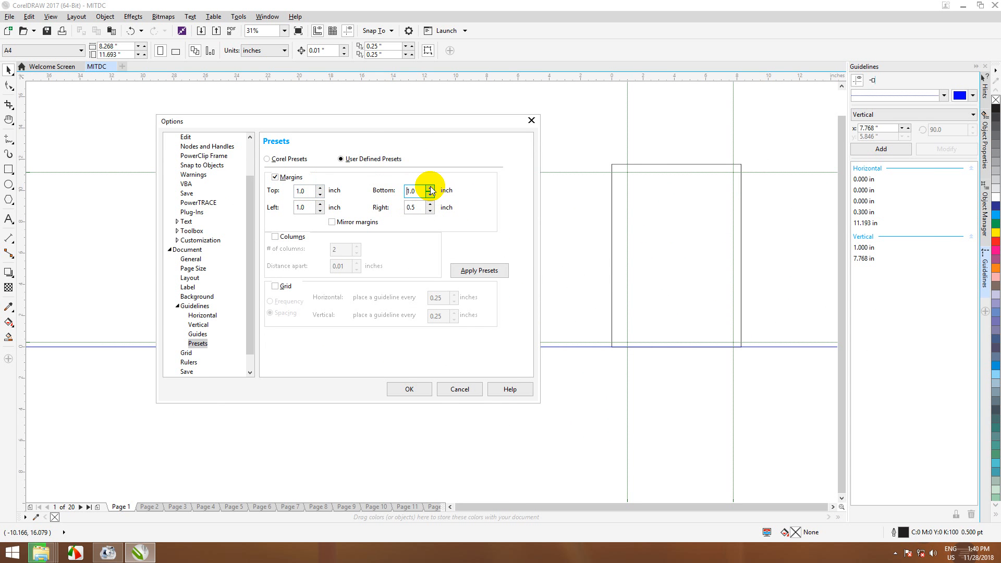
pyautogui.click(430, 204)
pyautogui.click(430, 205)
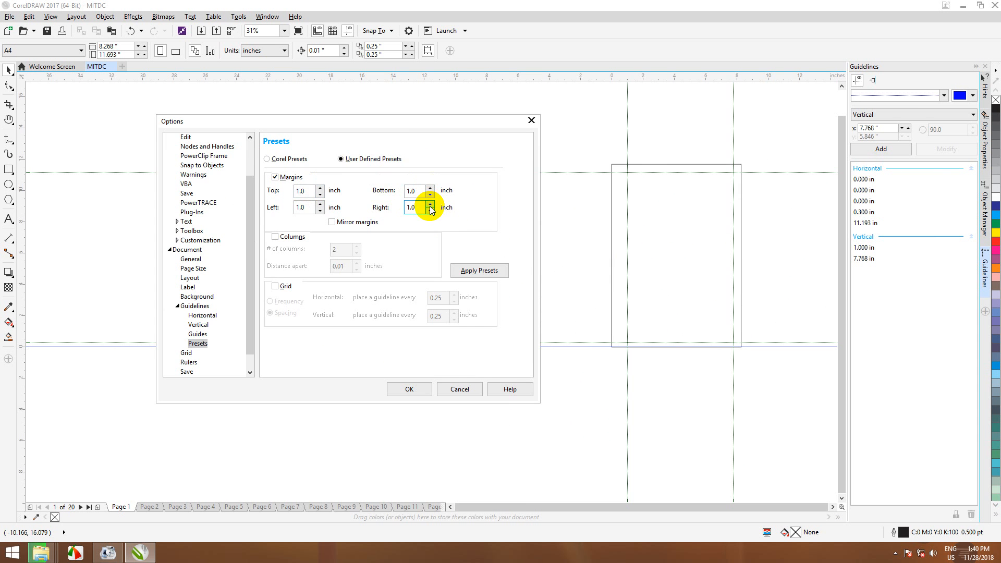
pyautogui.click(418, 389)
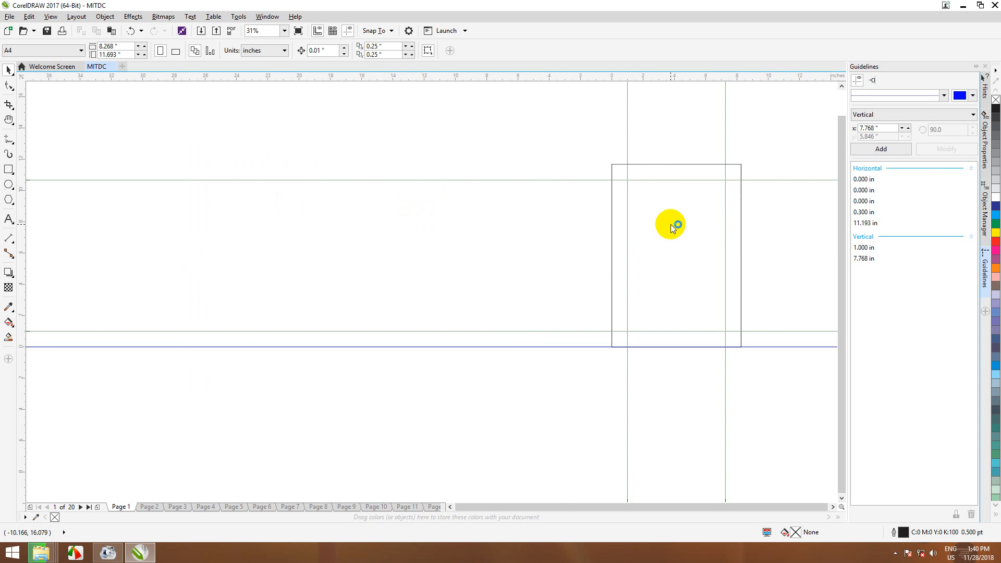
pyautogui.scroll(1, 696, 257)
pyautogui.scroll(-1, 696, 259)
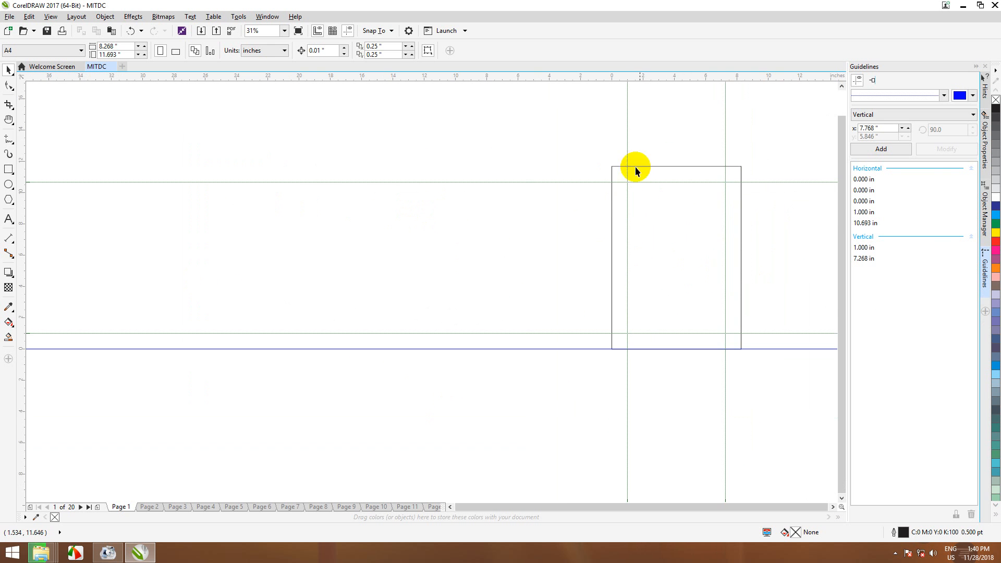
pyautogui.scroll(1, 643, 299)
pyautogui.scroll(-1, 642, 299)
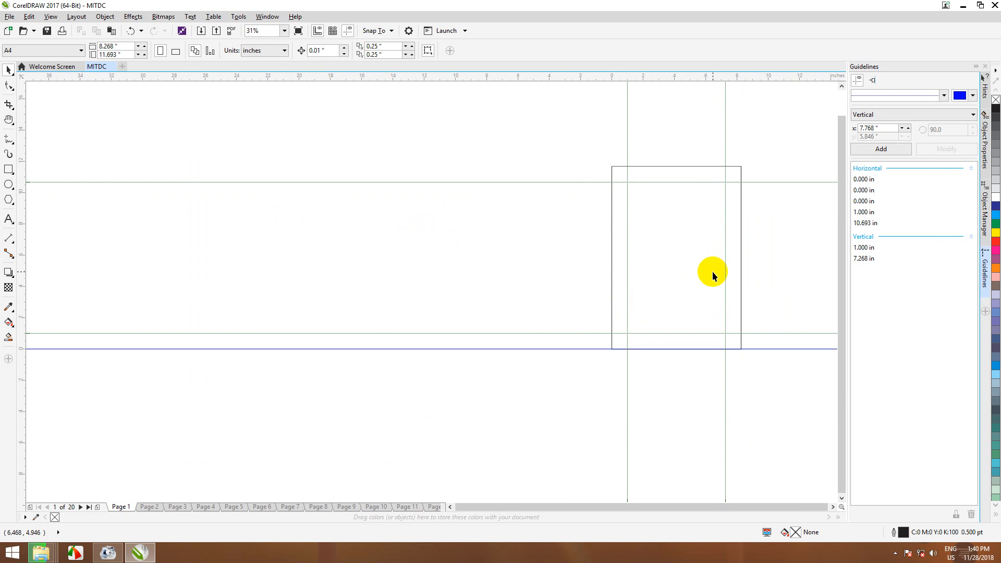
pyautogui.scroll(1, 714, 267)
pyautogui.scroll(-1, 714, 267)
pyautogui.scroll(-2, 713, 267)
pyautogui.scroll(2, 714, 267)
pyautogui.scroll(-1, 722, 271)
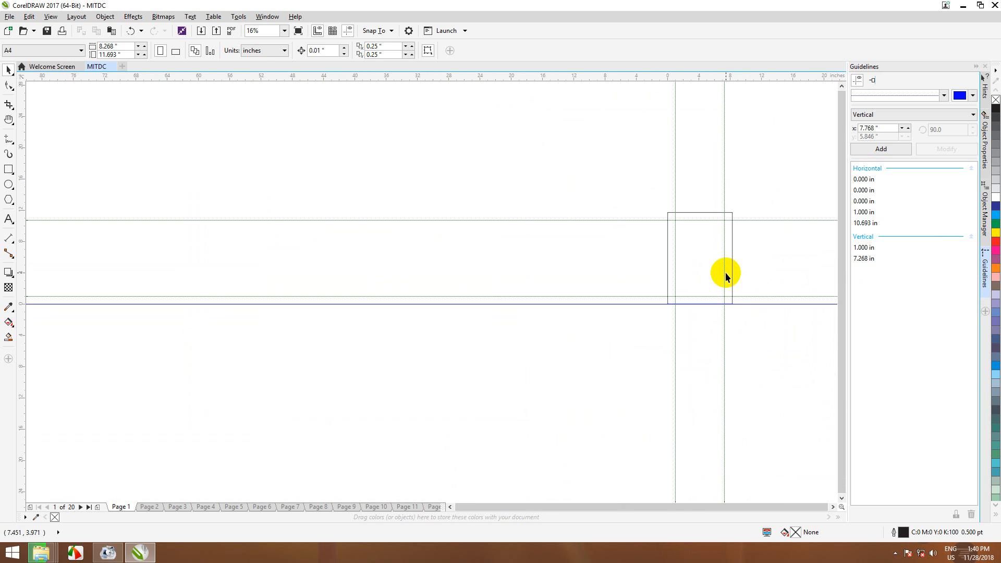
pyautogui.scroll(1, 727, 273)
pyautogui.scroll(-3, 730, 271)
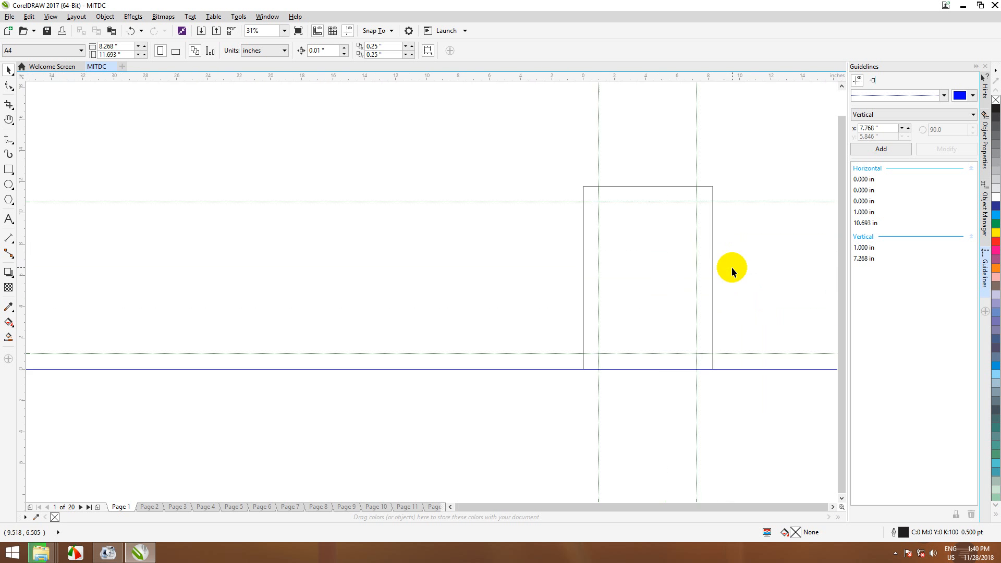
pyautogui.scroll(3, 732, 275)
pyautogui.scroll(-2, 732, 275)
pyautogui.scroll(-1, 733, 275)
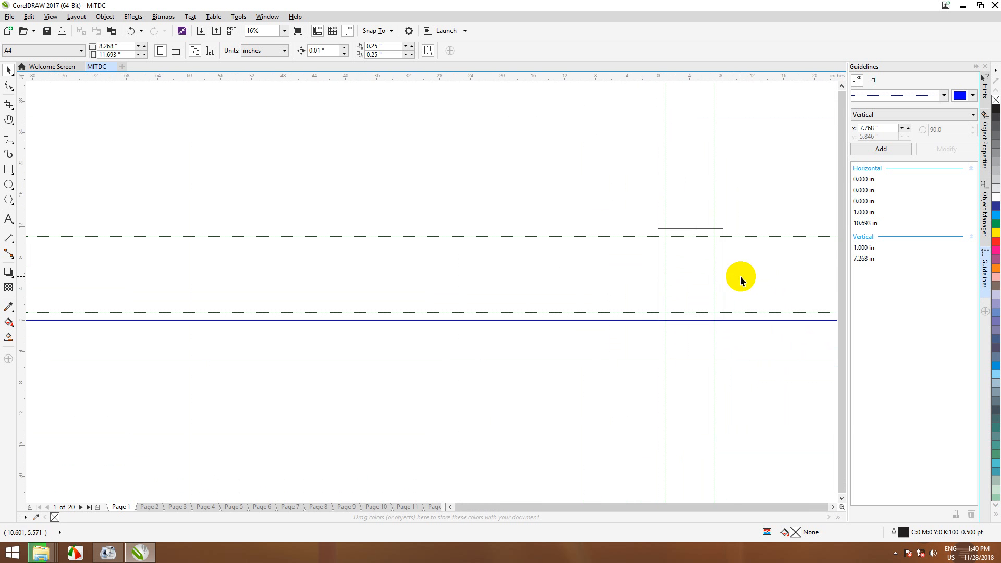
pyautogui.scroll(2, 772, 266)
pyautogui.scroll(2, 749, 270)
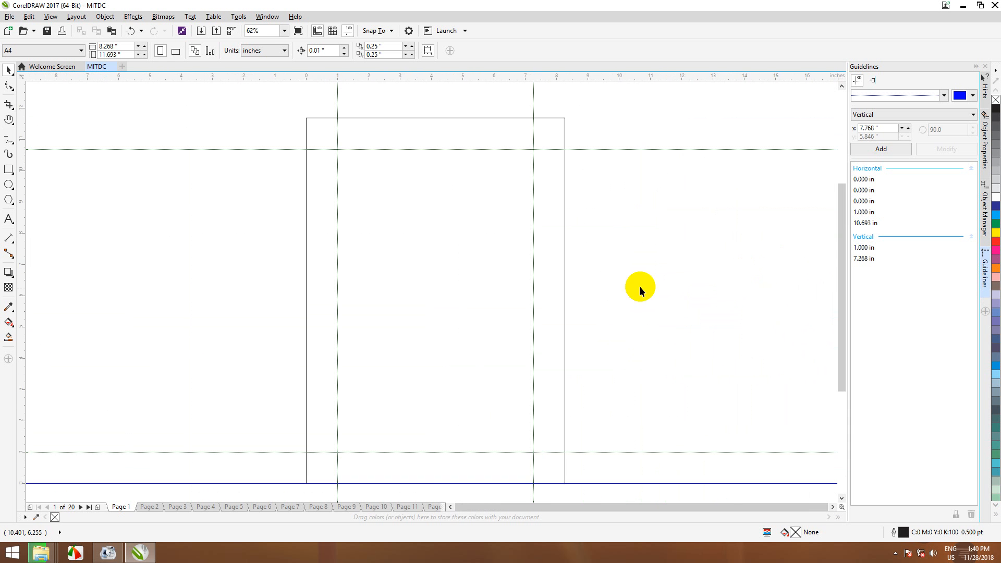
pyautogui.scroll(-3, 631, 284)
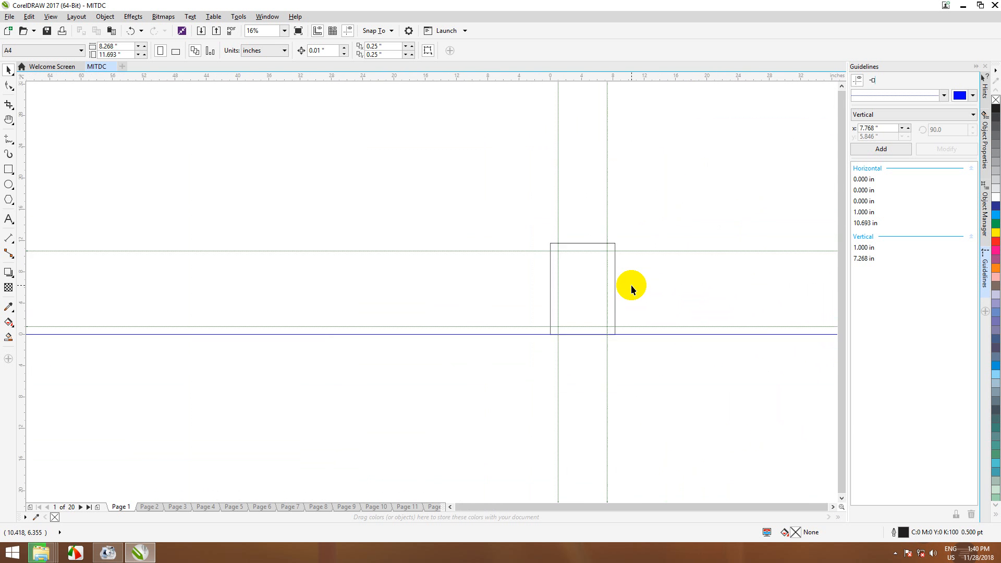
pyautogui.scroll(5, 631, 284)
pyautogui.scroll(-5, 631, 285)
pyautogui.scroll(2, 630, 287)
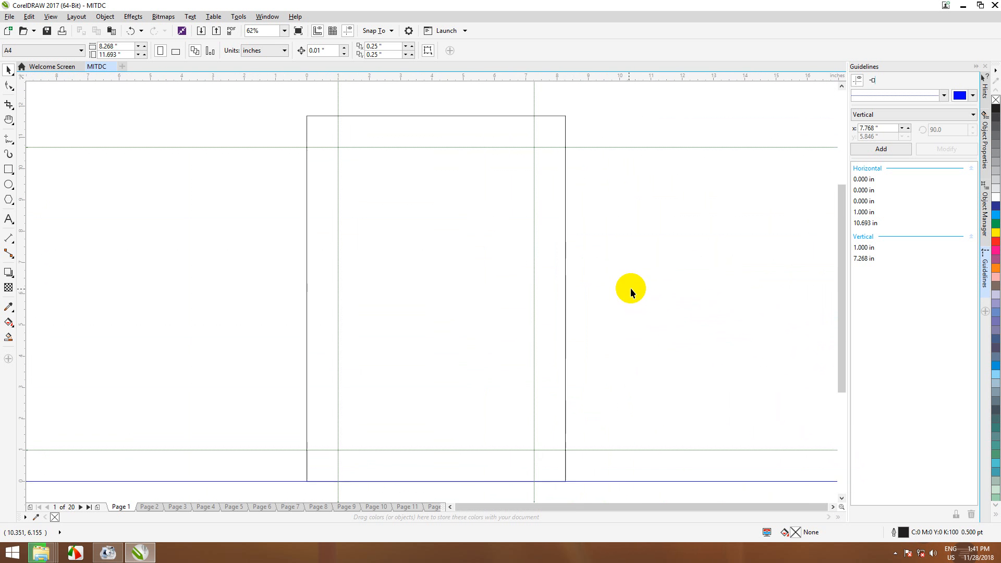
pyautogui.scroll(-2, 630, 288)
pyautogui.scroll(2, 445, 265)
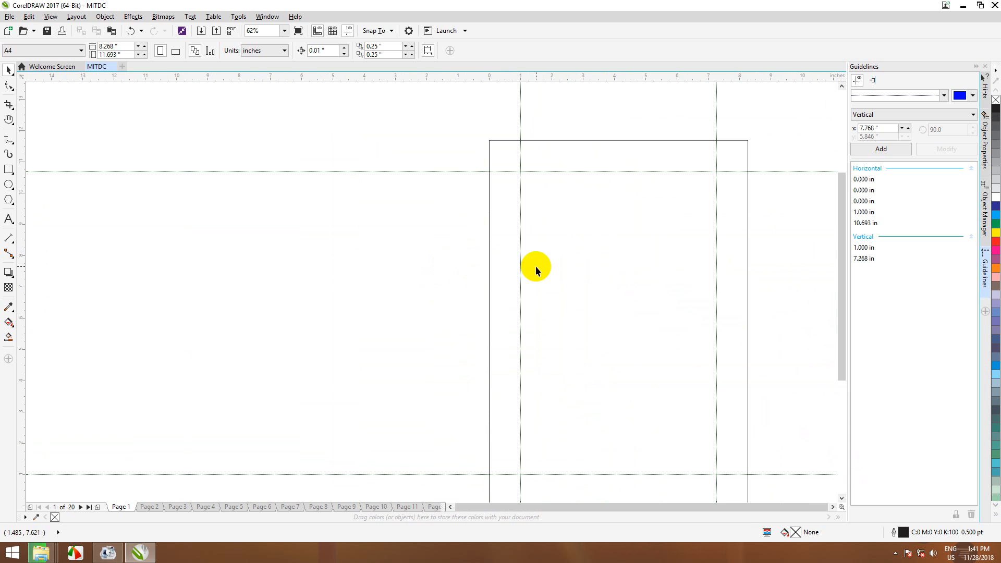
pyautogui.scroll(6, 536, 266)
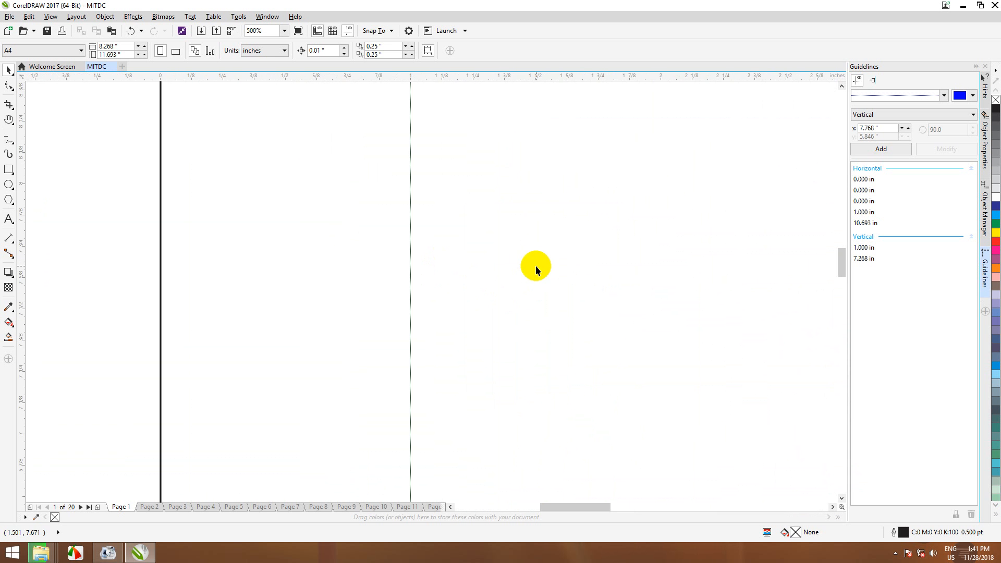
pyautogui.scroll(-8, 536, 266)
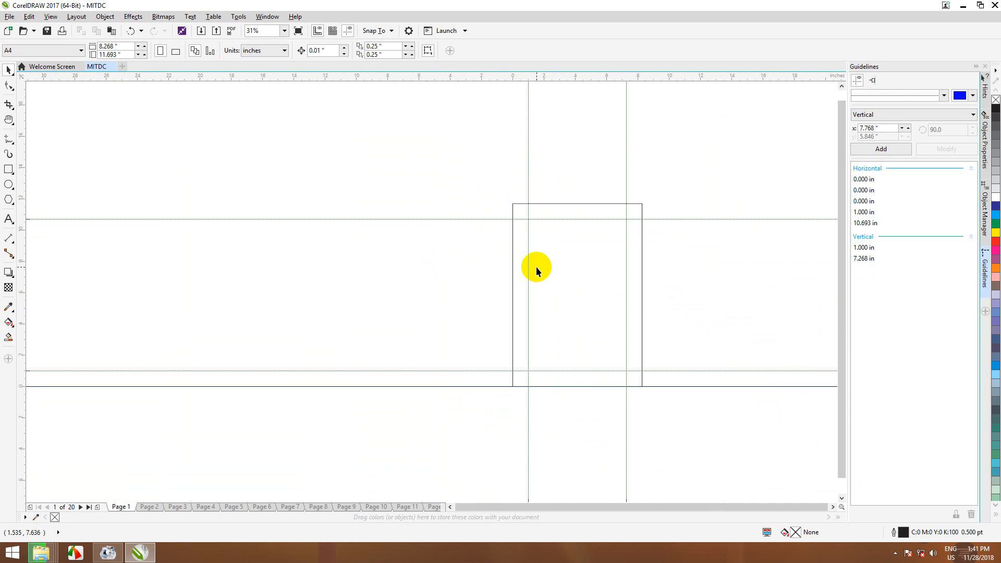
pyautogui.scroll(4, 407, 243)
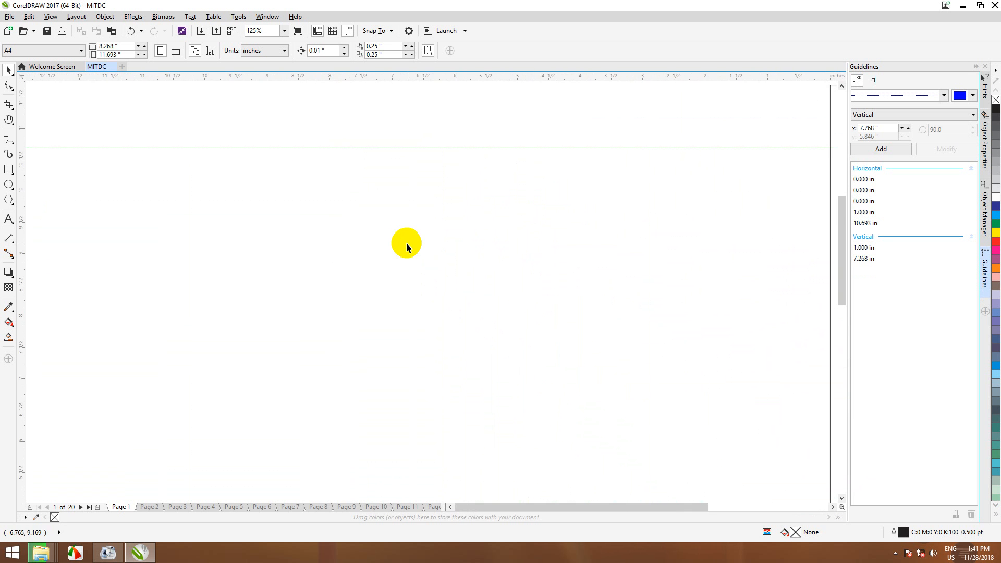
pyautogui.scroll(-10, 406, 243)
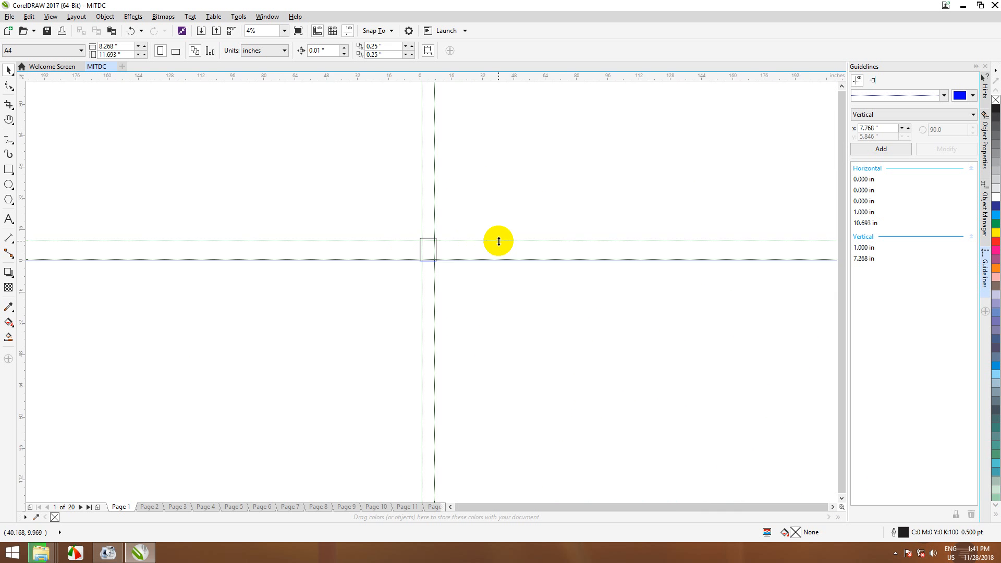
pyautogui.scroll(2, 499, 241)
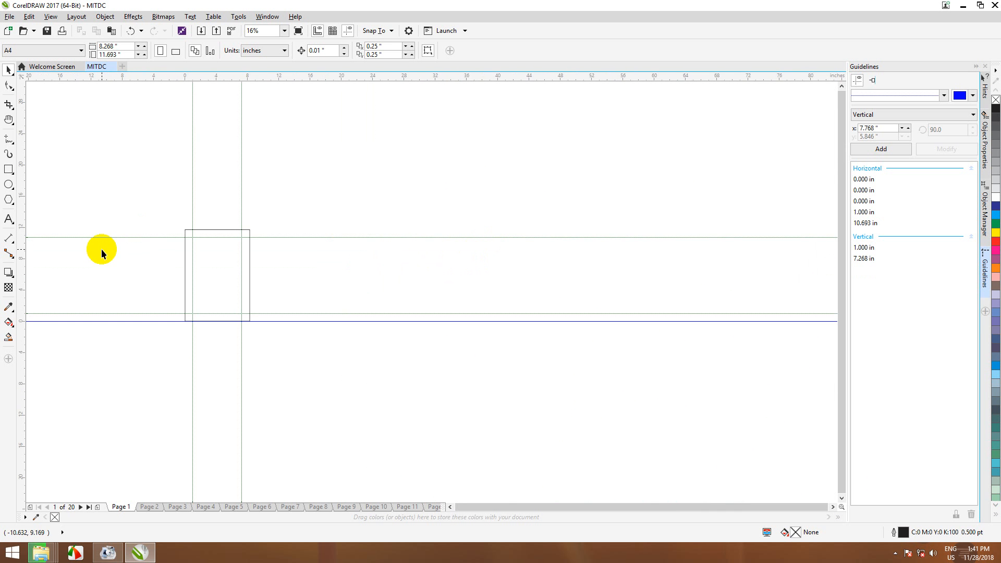
pyautogui.scroll(-1, 101, 253)
pyautogui.scroll(3, 94, 246)
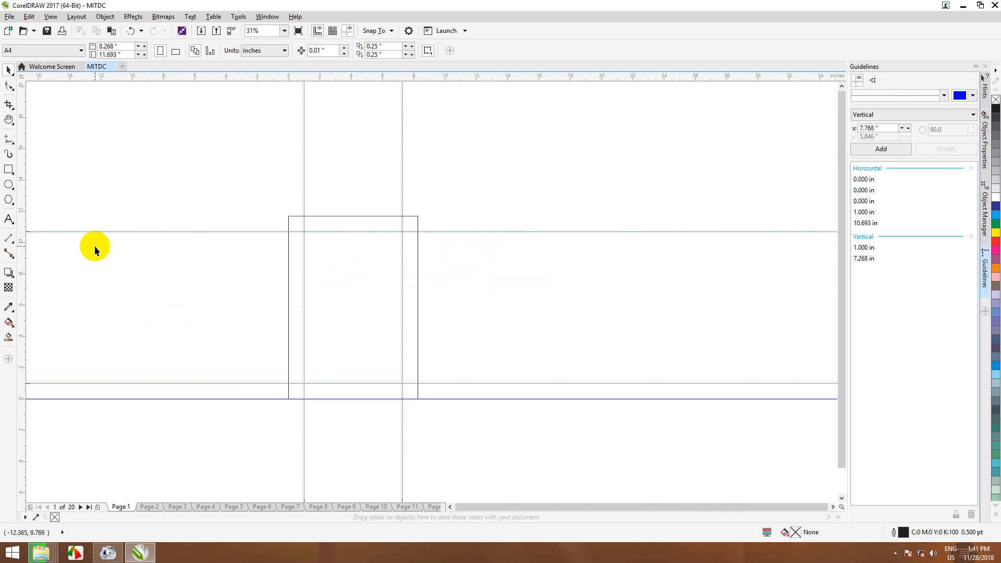
pyautogui.scroll(-4, 114, 242)
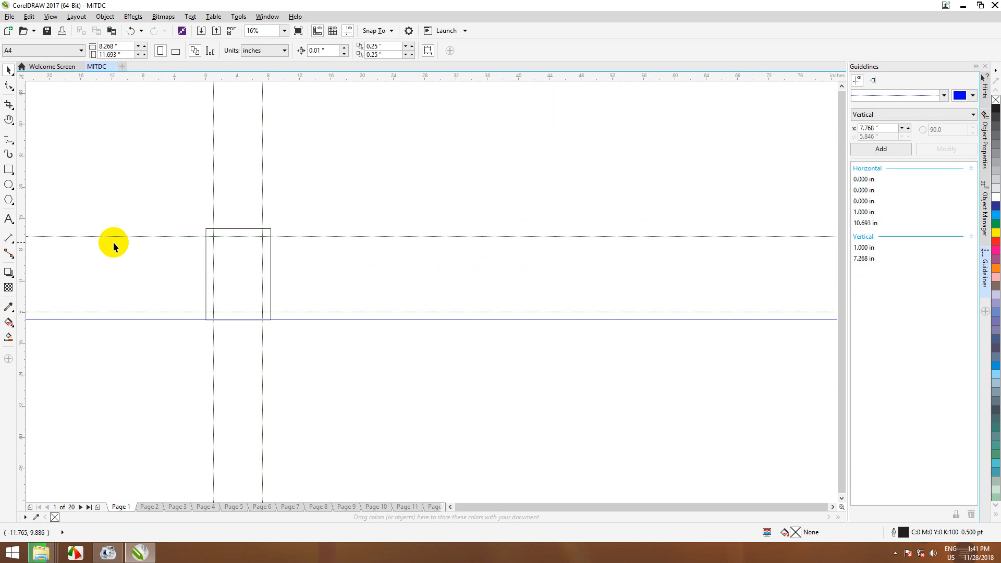
pyautogui.scroll(2, 114, 242)
pyautogui.scroll(3, 114, 242)
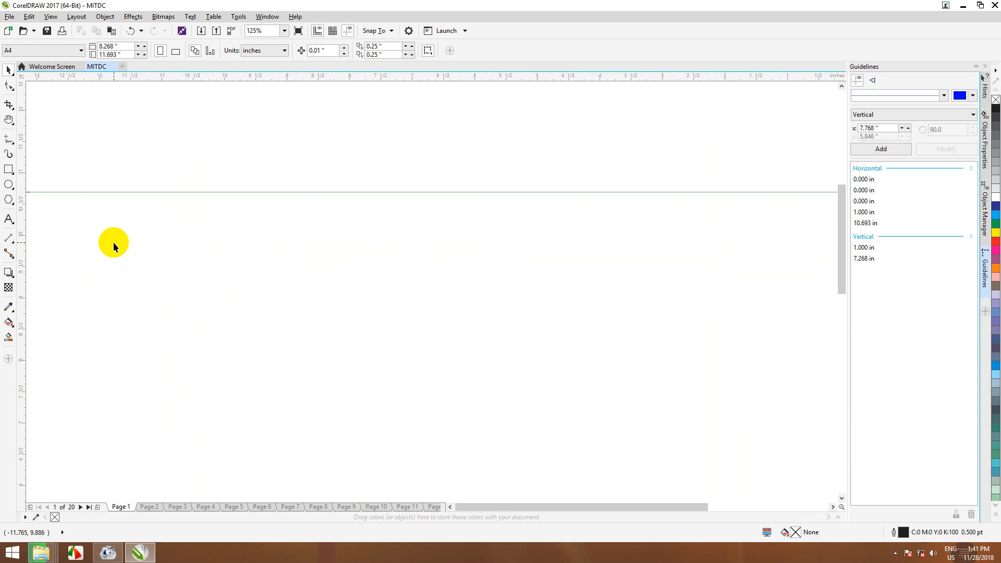
pyautogui.scroll(-2, 114, 241)
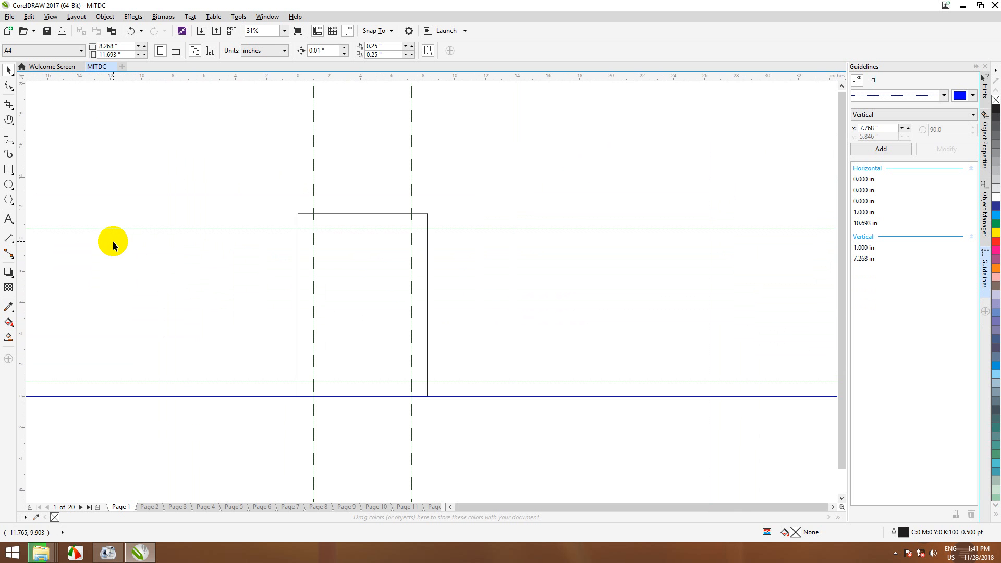
pyautogui.scroll(-2, 112, 240)
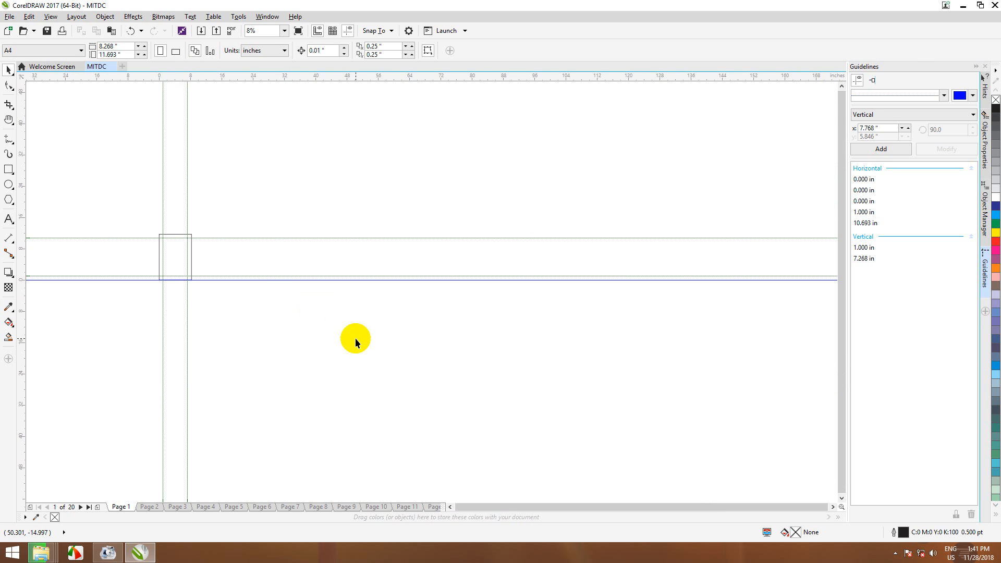
pyautogui.scroll(2, 355, 338)
pyautogui.scroll(-2, 355, 338)
pyautogui.scroll(4, 98, 240)
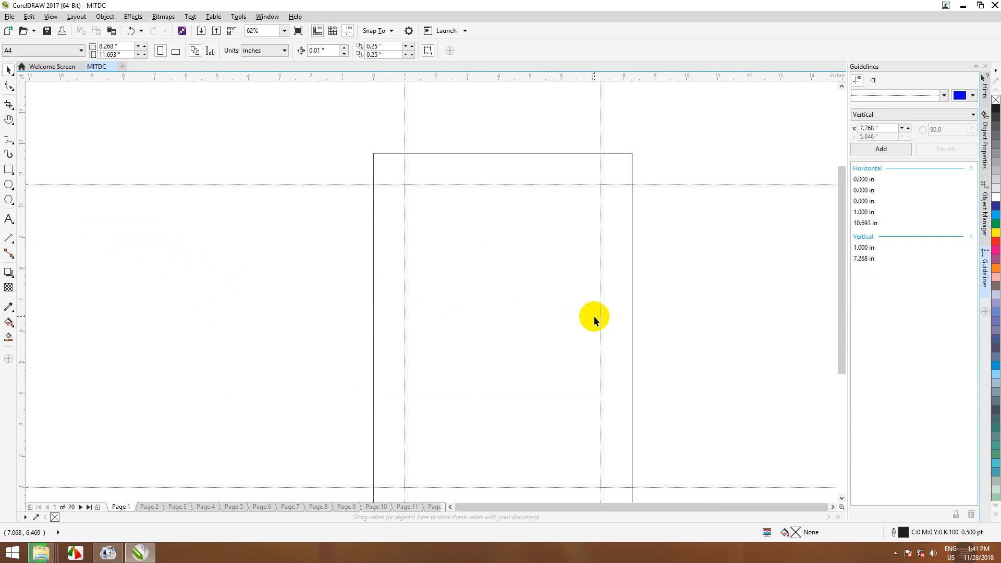
pyautogui.click(9, 120)
pyautogui.moveTo(379, 179); pyautogui.dragTo(346, 328)
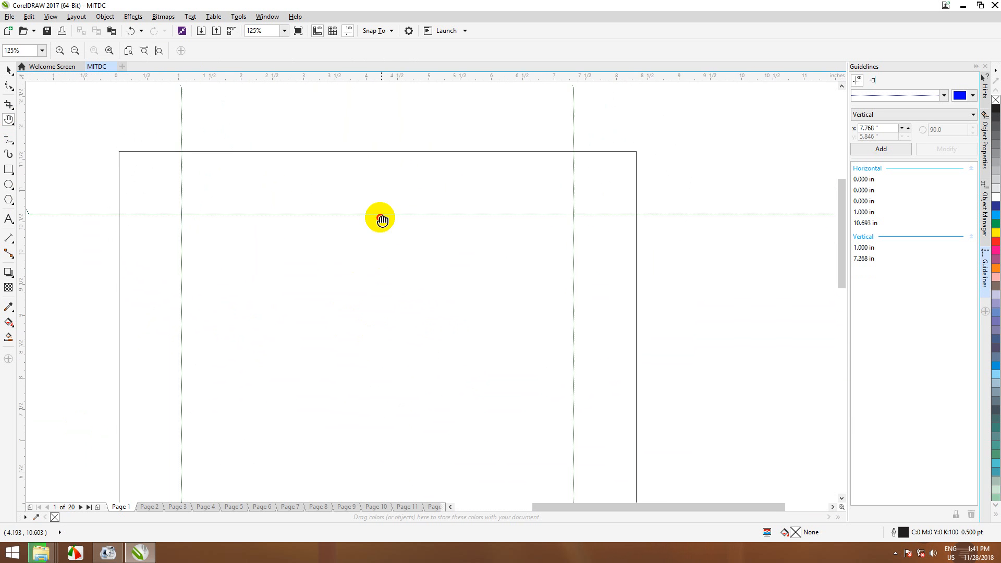
pyautogui.moveTo(409, 485); pyautogui.dragTo(432, 311)
pyautogui.scroll(-2, 432, 312)
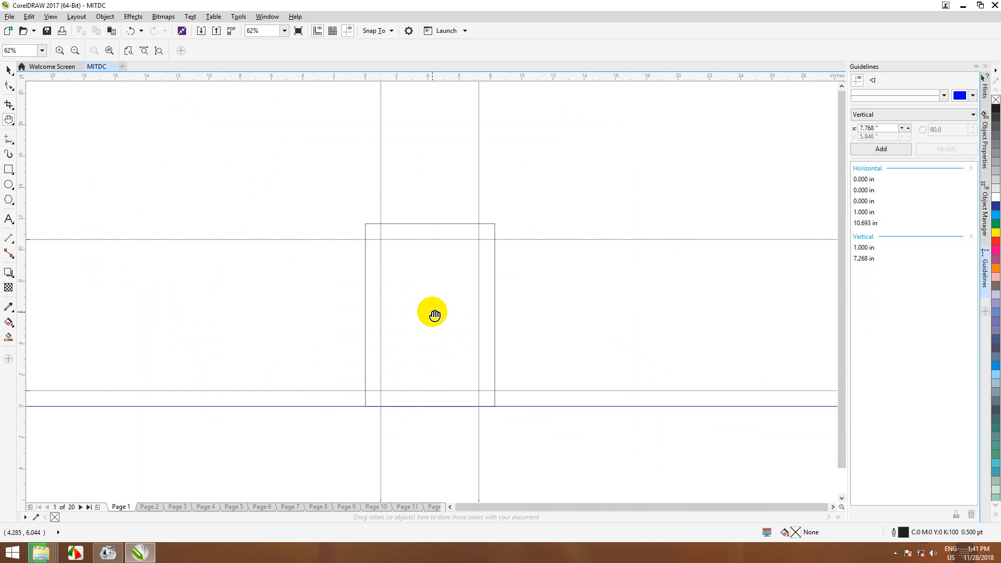
pyautogui.scroll(1, 432, 311)
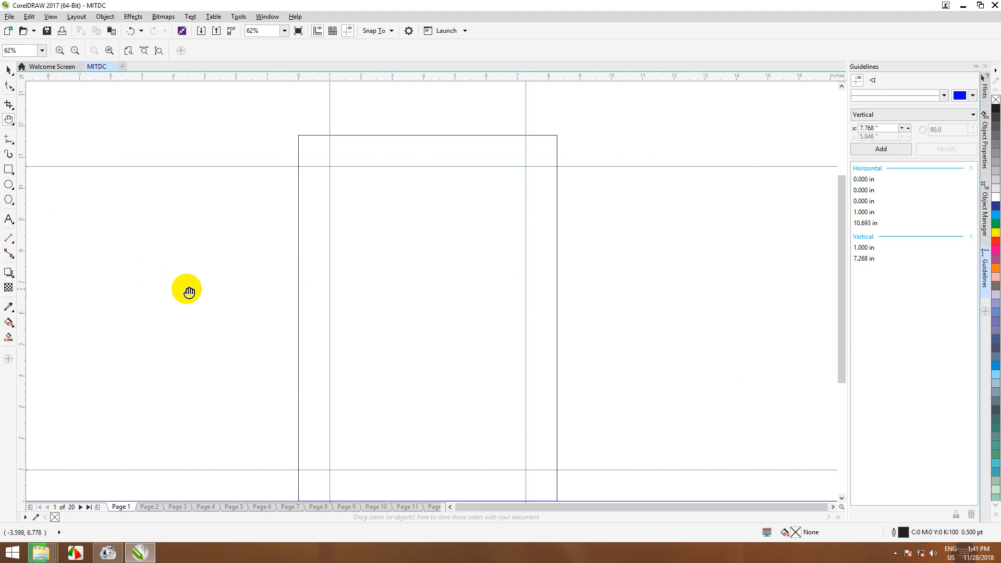
pyautogui.press('F8')
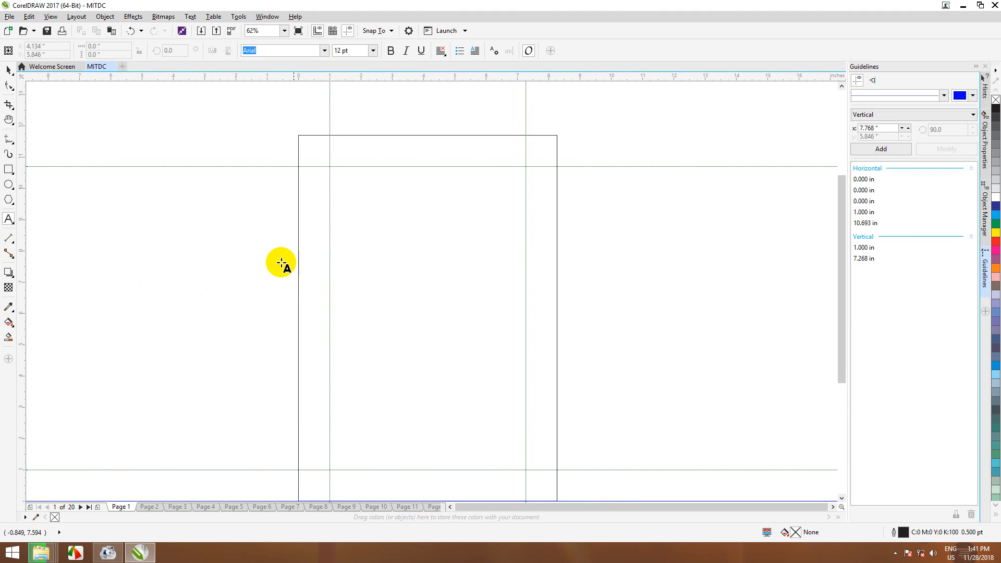
# Step: Start a Times New Roman text block at the top-left margin and type the person's name line
pyautogui.click(335, 176)
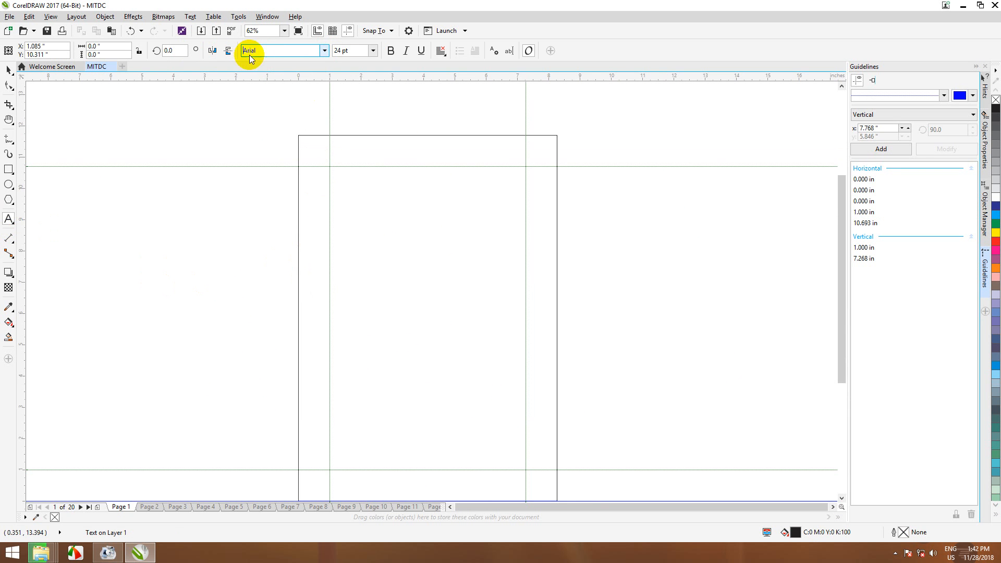
pyautogui.write('Times New Roman')
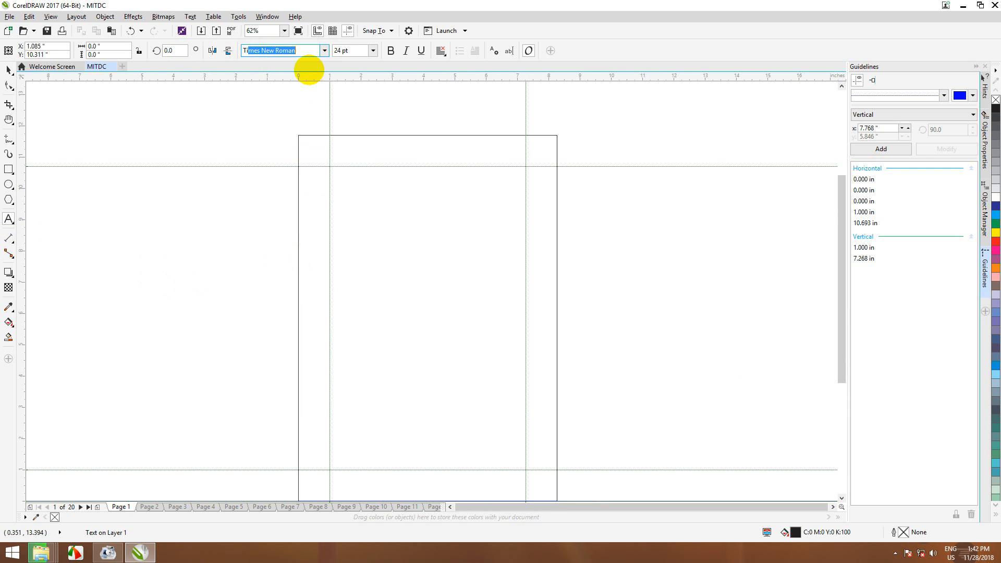
pyautogui.press('Return')
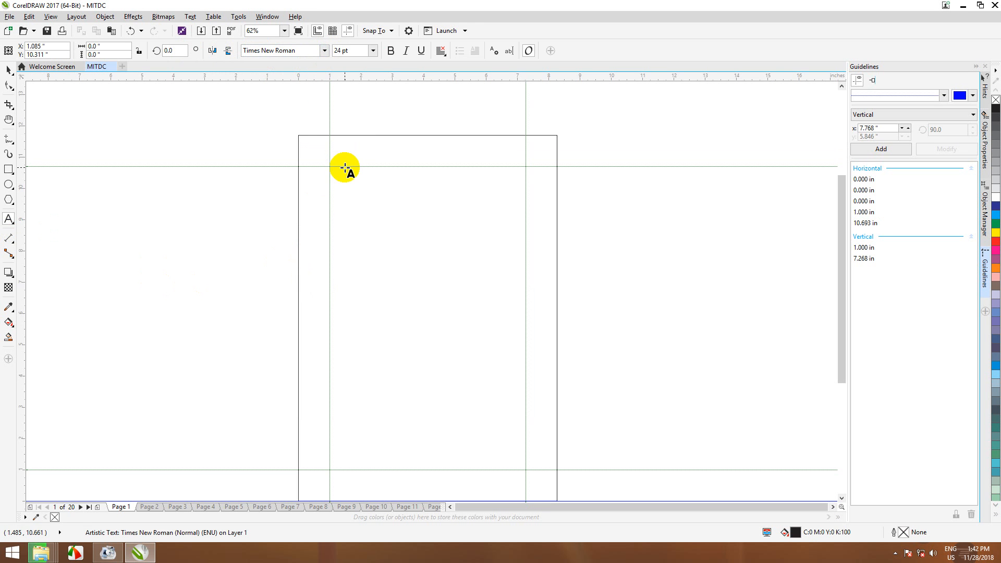
pyautogui.click(344, 168)
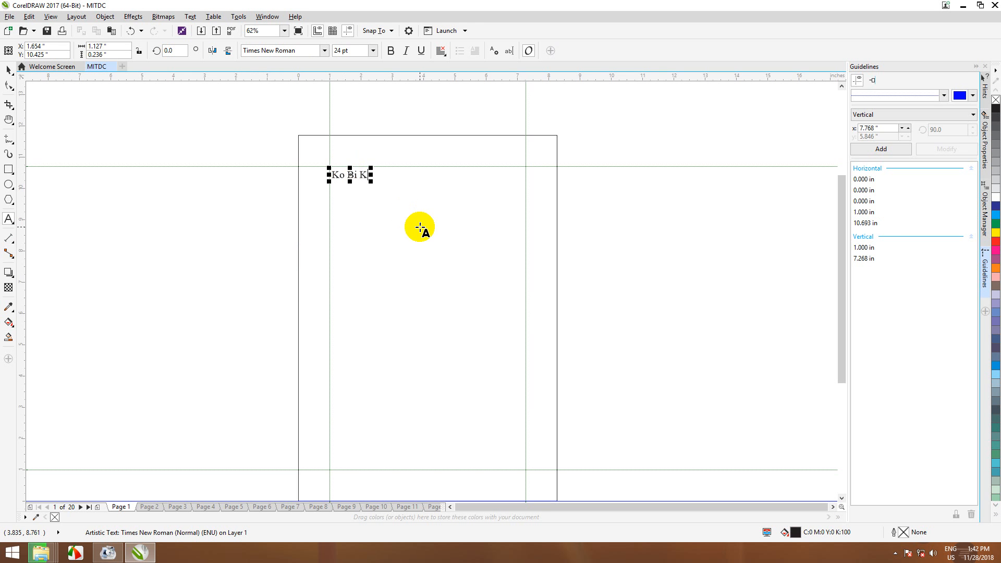
pyautogui.press('BackSpace')
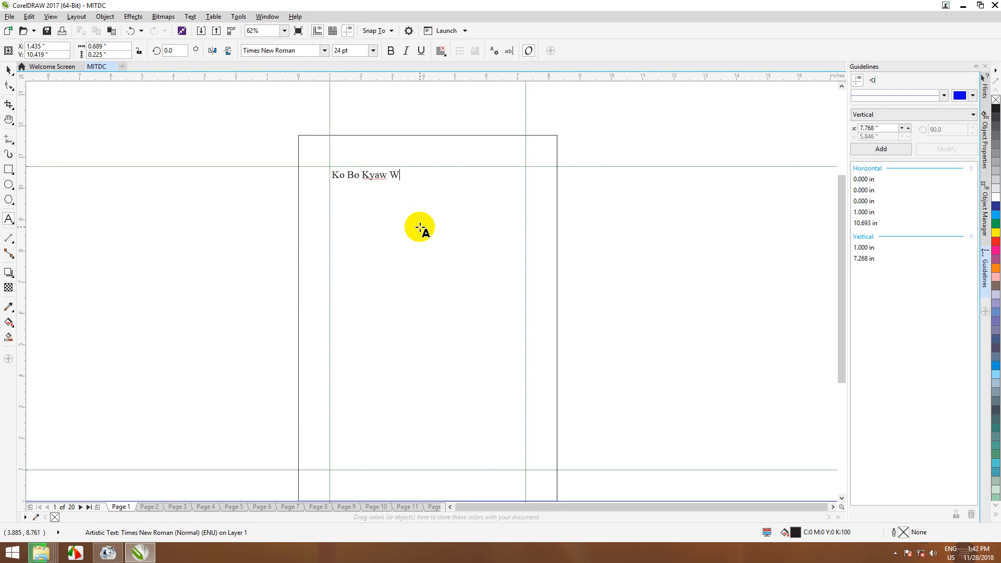
pyautogui.press('Return')
# Step: Add the line 'MITDC_Yangon' and begin the third line with 'Myanmar Information', fixing typos
pyautogui.write('MITDC_Yangon')
pyautogui.press('Return')
pyautogui.scroll(3, 419, 228)
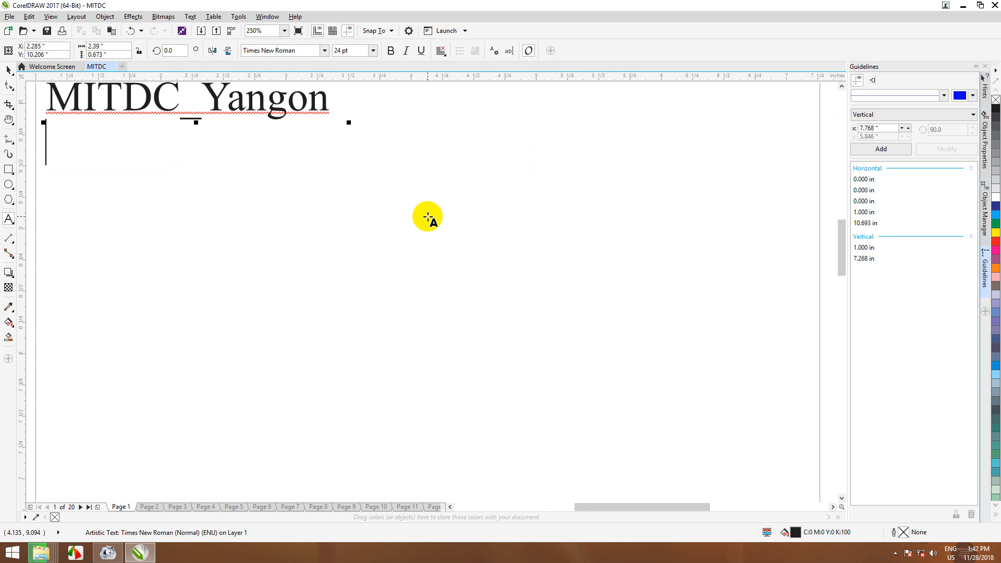
pyautogui.write('Ma')
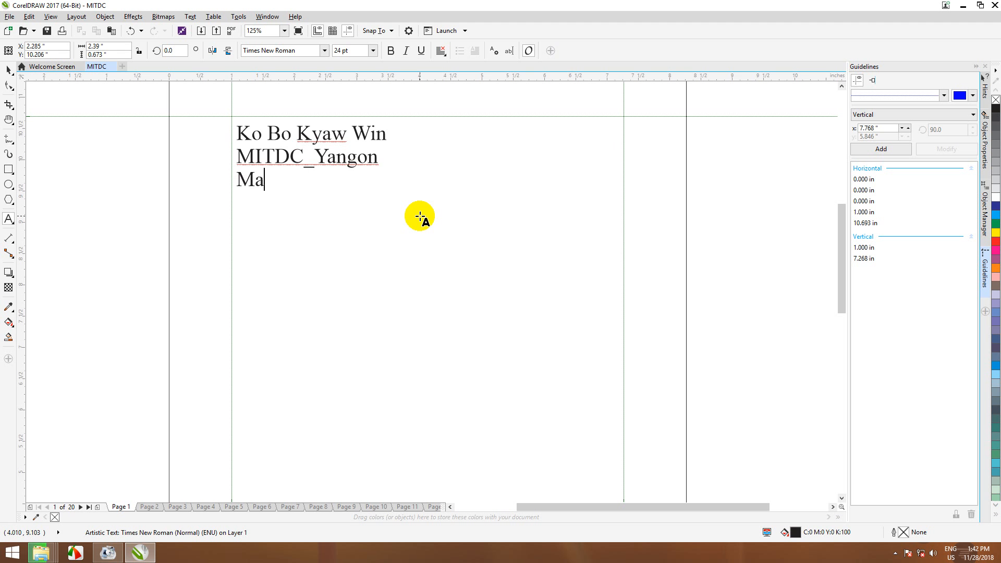
pyautogui.press('BackSpace')
pyautogui.write('yanmar I')
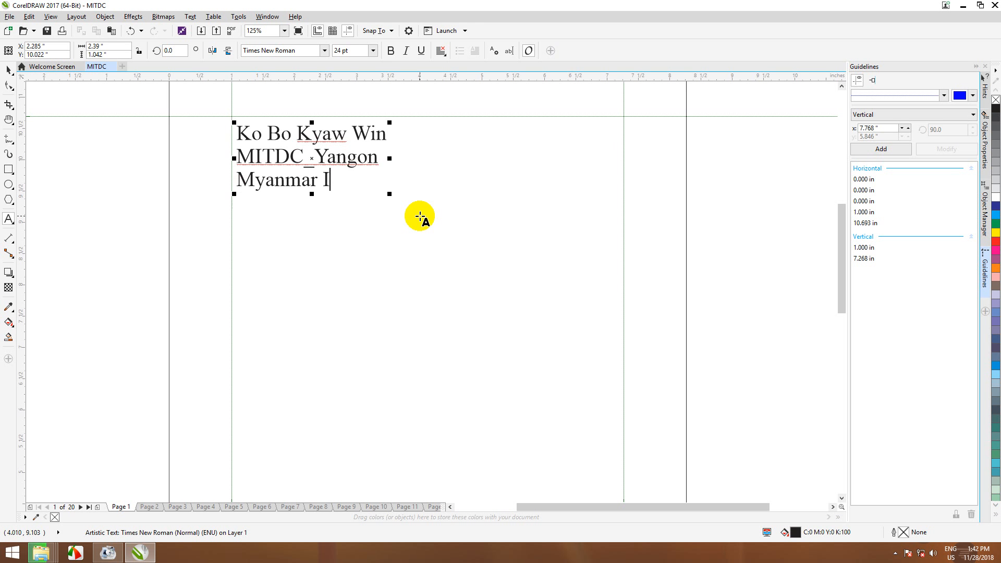
pyautogui.write('nformations')
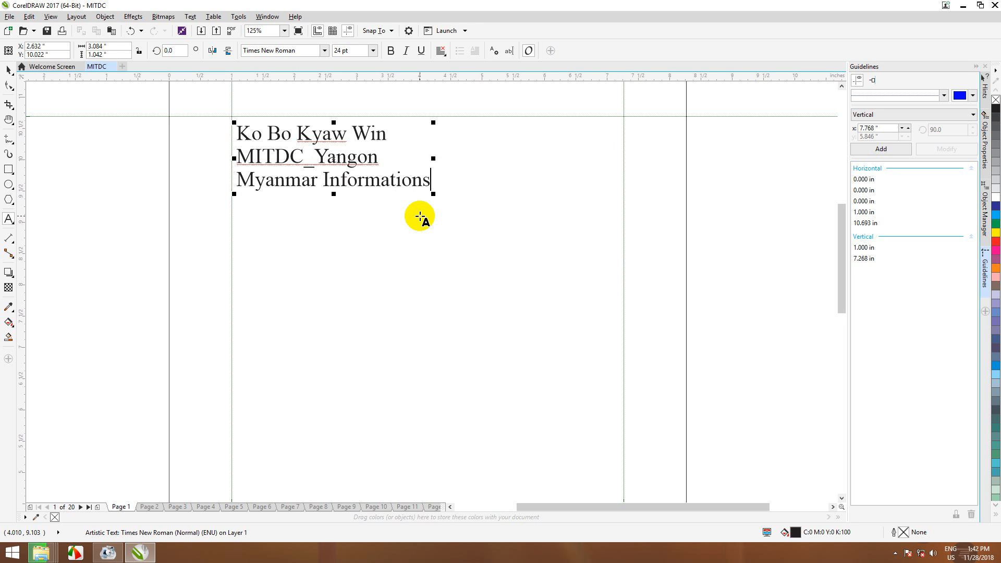
pyautogui.press('BackSpace')
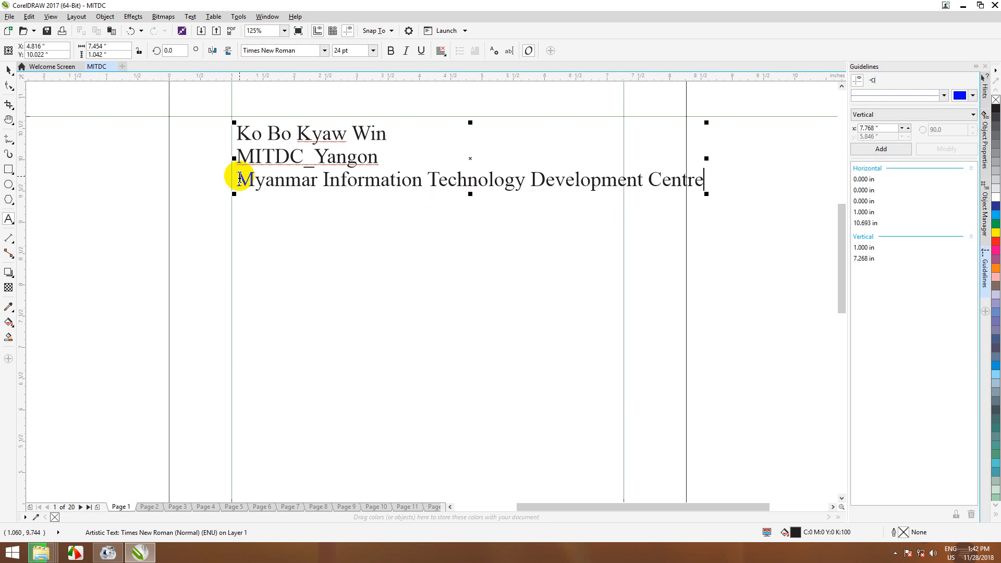
# Step: Set the Myanmar Information Technology Development Centre line to 18 pt
pyautogui.moveTo(238, 180); pyautogui.dragTo(716, 179)
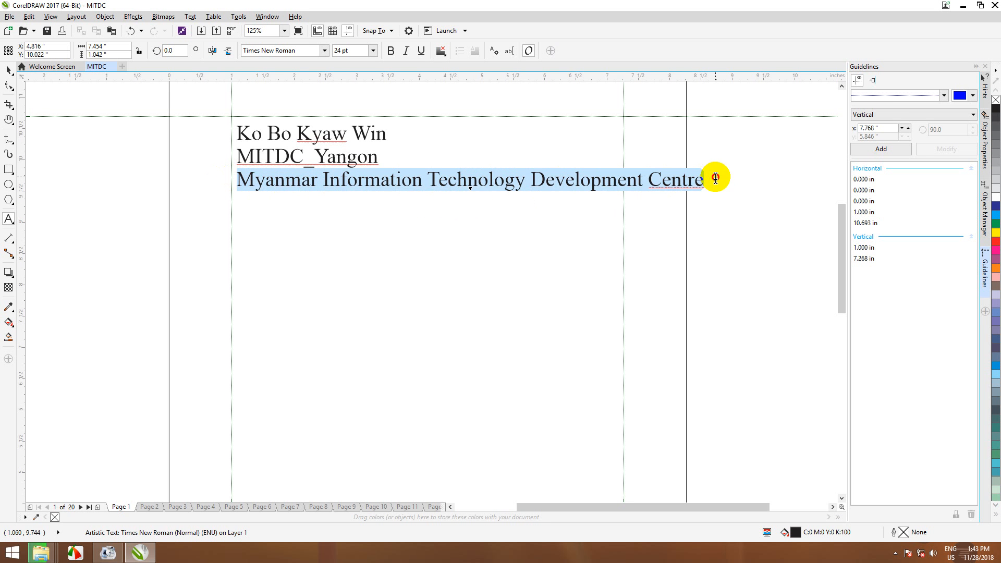
pyautogui.click(373, 51)
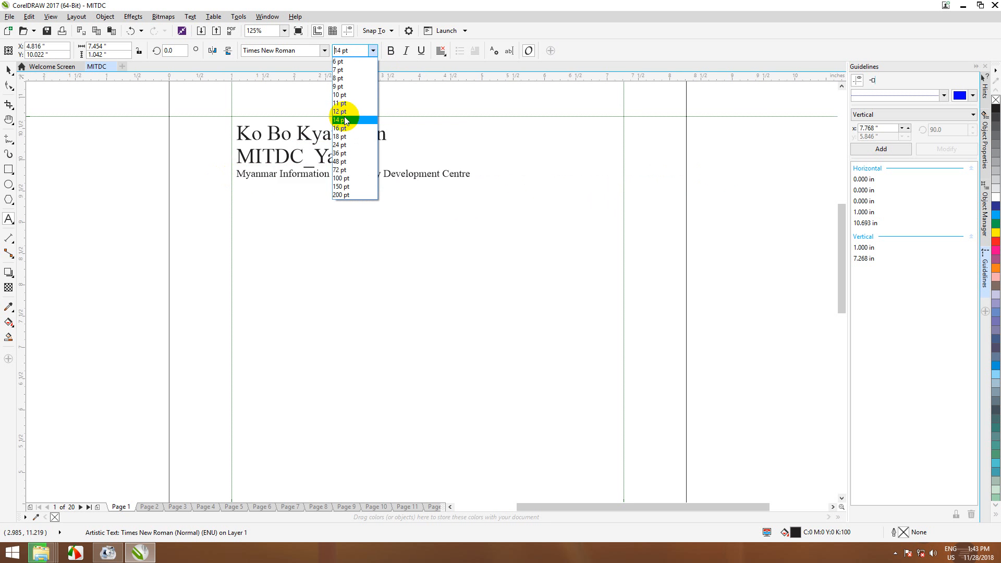
pyautogui.click(341, 120)
pyautogui.click(374, 50)
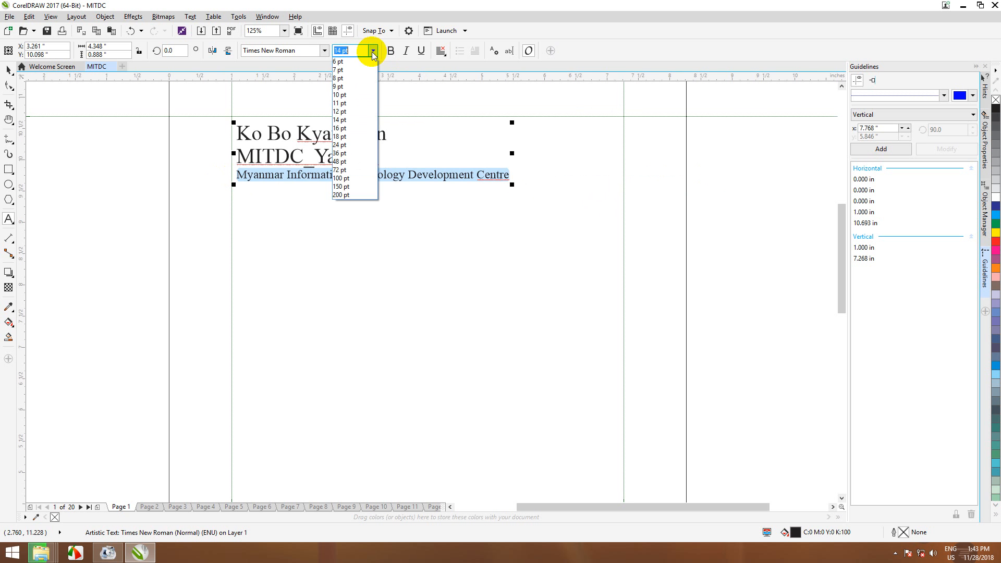
pyautogui.click(340, 137)
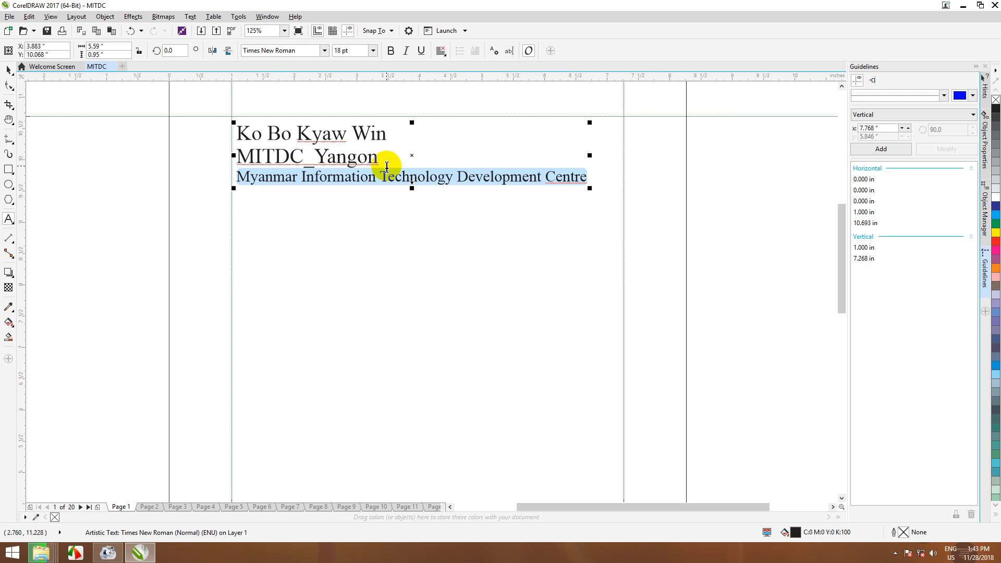
# Step: Scale the whole text block down to about 4.66 × 0.79 in, undoing stray moves
pyautogui.click(9, 70)
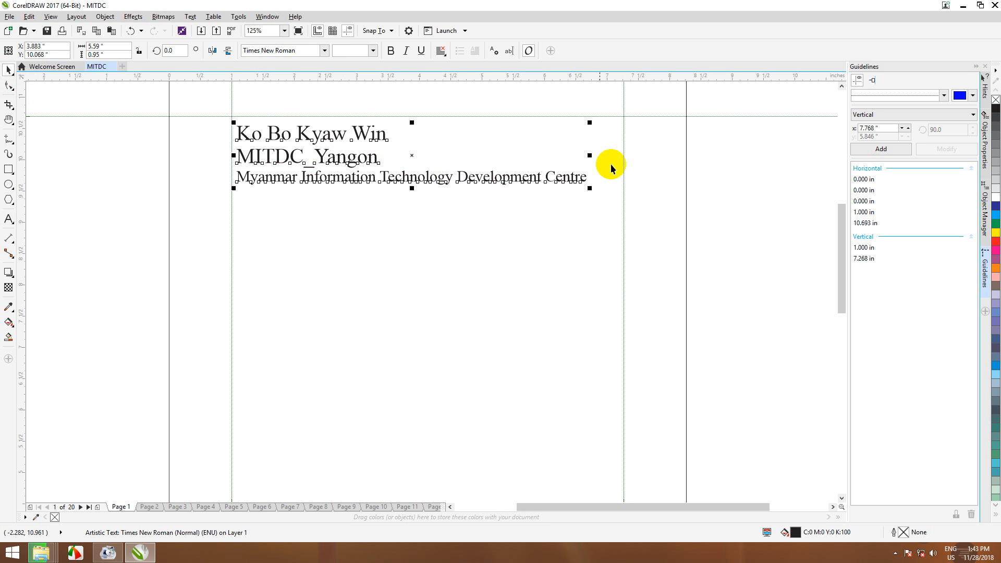
pyautogui.moveTo(414, 179)
pyautogui.mouseDown()
pyautogui.moveTo(443, 208)
pyautogui.moveTo(422, 170)
pyautogui.mouseUp()
pyautogui.moveTo(443, 164); pyautogui.dragTo(451, 248)
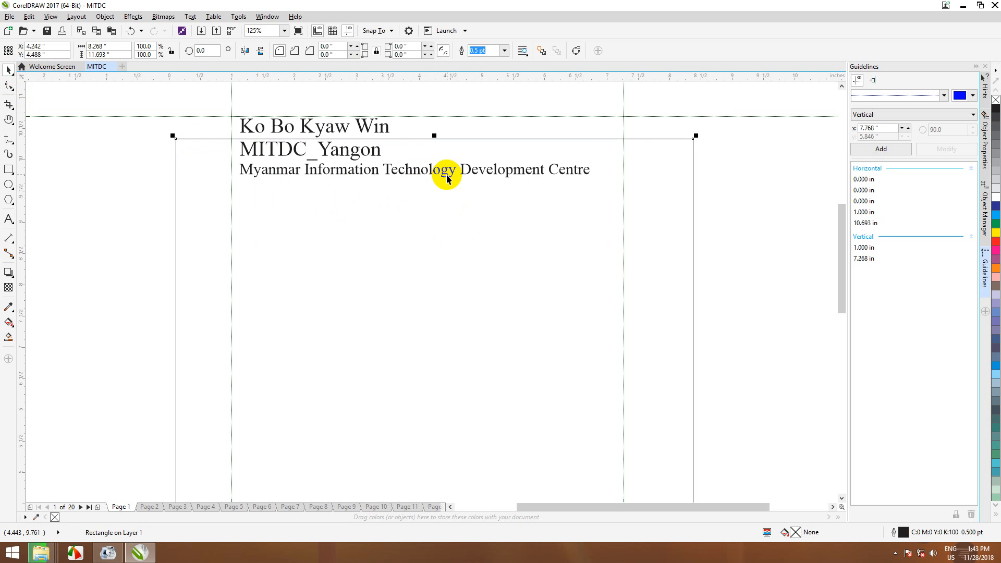
pyautogui.hotkey('ctrl', 'z')
pyautogui.moveTo(449, 170); pyautogui.dragTo(454, 194)
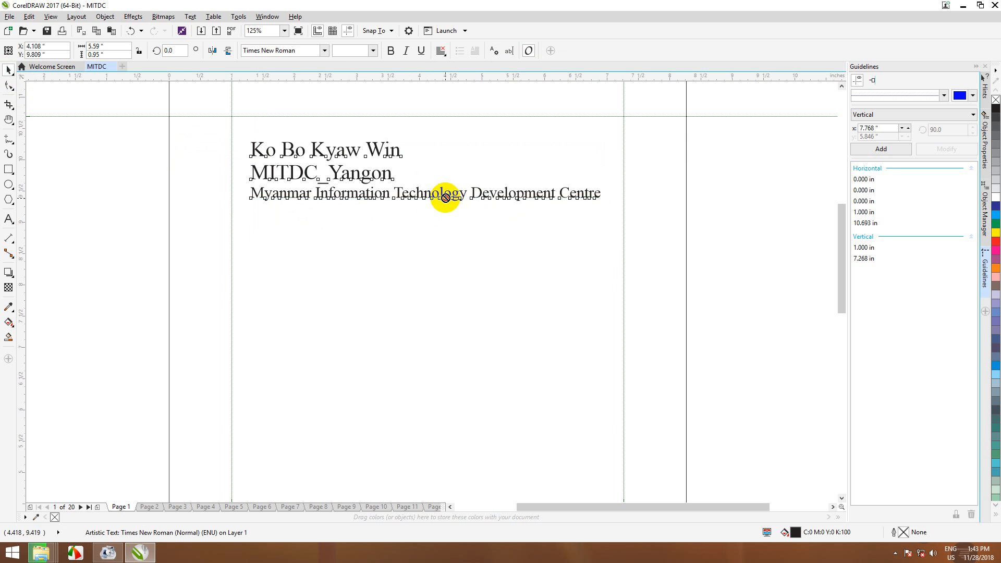
pyautogui.hotkey('ctrl', 'z')
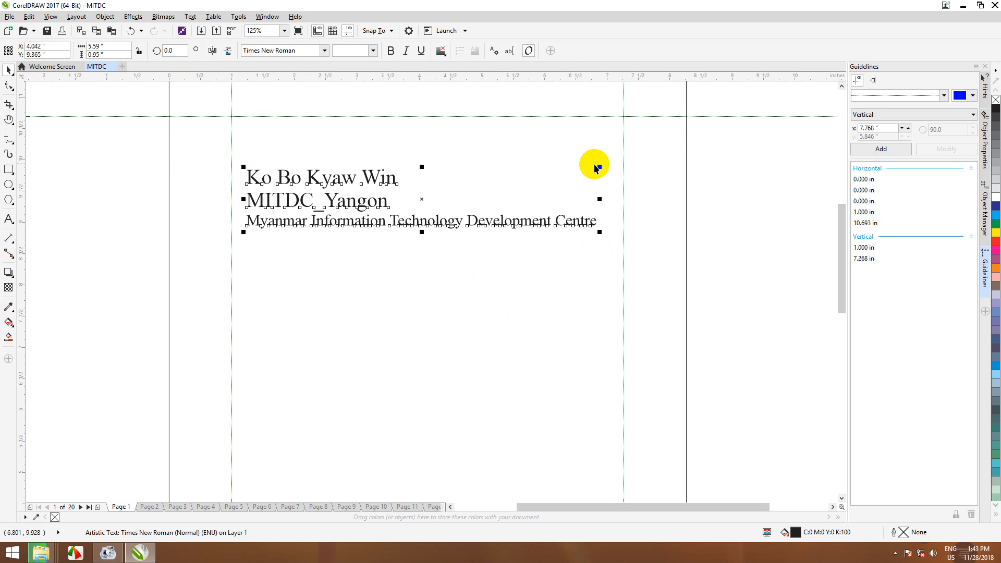
pyautogui.moveTo(601, 167)
pyautogui.mouseDown()
pyautogui.moveTo(610, 157)
pyautogui.moveTo(478, 235)
pyautogui.moveTo(536, 182)
pyautogui.moveTo(558, 172)
pyautogui.moveTo(538, 192)
pyautogui.moveTo(584, 172)
pyautogui.moveTo(550, 193)
pyautogui.moveTo(563, 138)
pyautogui.moveTo(562, 176)
pyautogui.moveTo(530, 197)
pyautogui.moveTo(586, 152)
pyautogui.moveTo(545, 193)
pyautogui.moveTo(598, 155)
pyautogui.moveTo(552, 199)
pyautogui.moveTo(588, 171)
pyautogui.mouseUp()
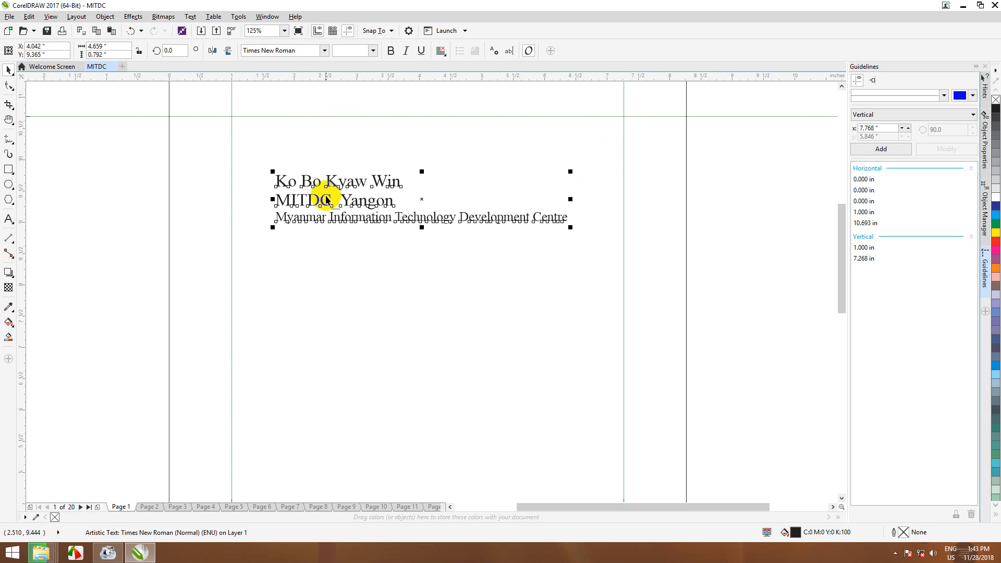
# Step: Make the name line bold, italic and underlined
pyautogui.doubleClick(287, 183)
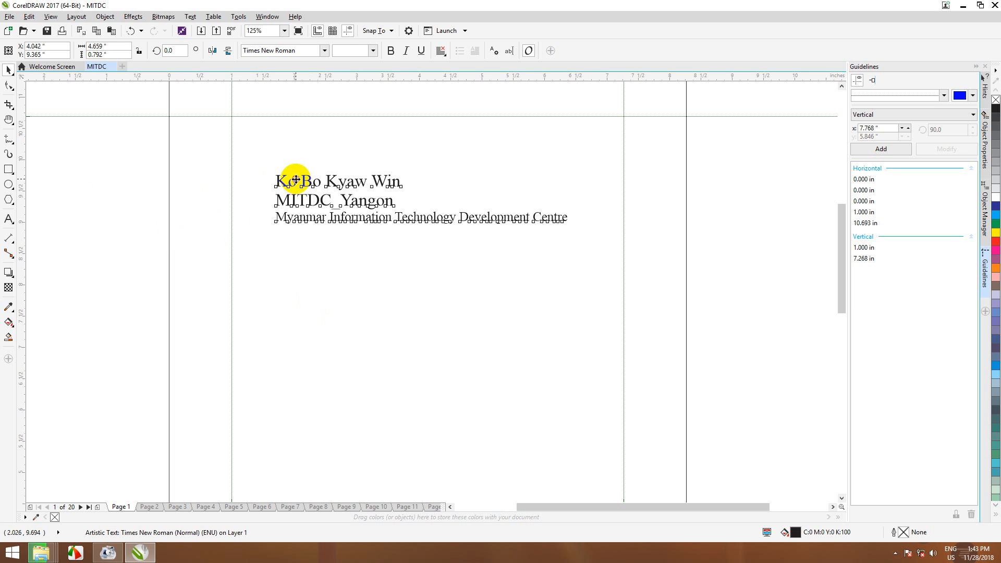
pyautogui.click(287, 184)
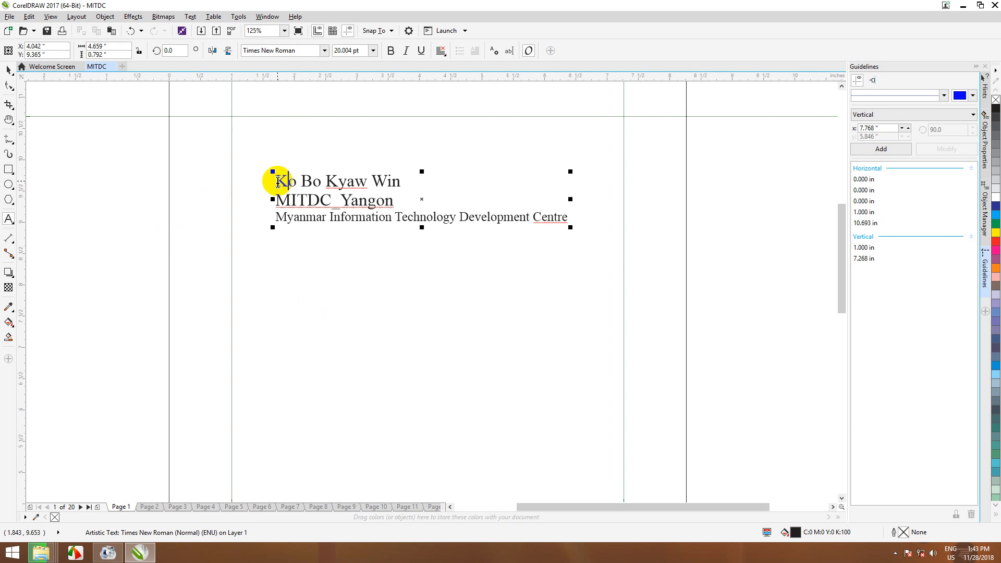
pyautogui.moveTo(275, 180); pyautogui.dragTo(405, 181)
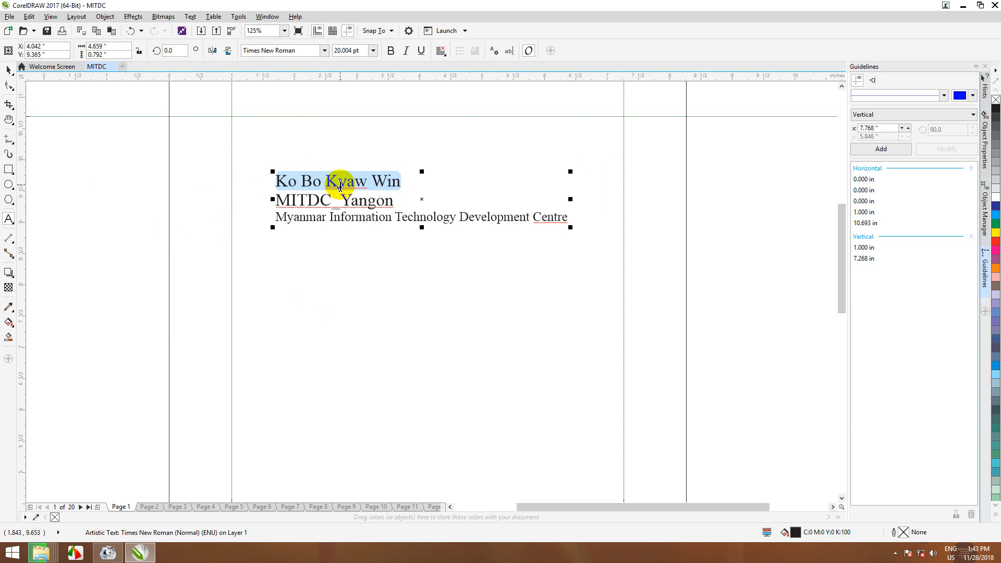
pyautogui.click(391, 51)
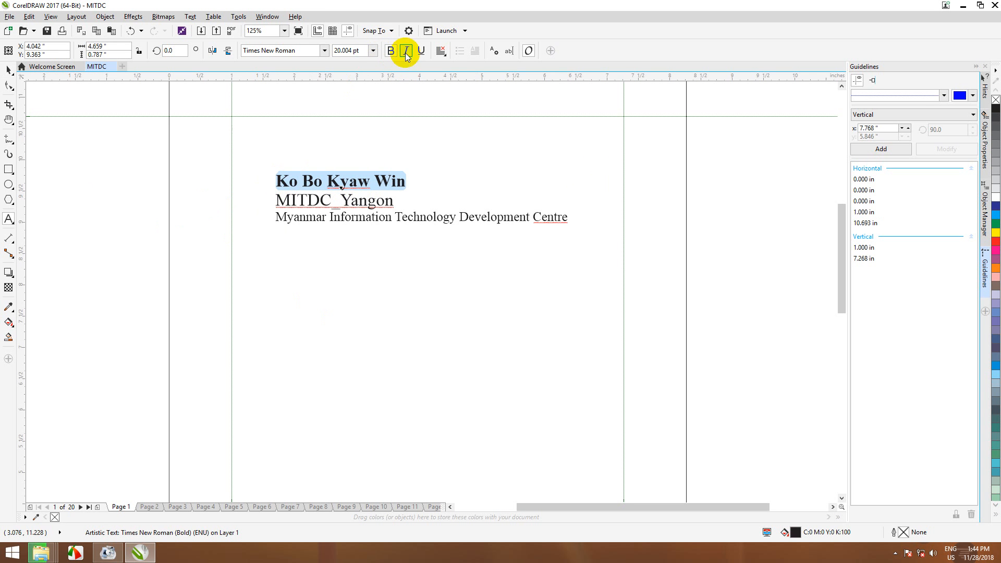
pyautogui.click(406, 53)
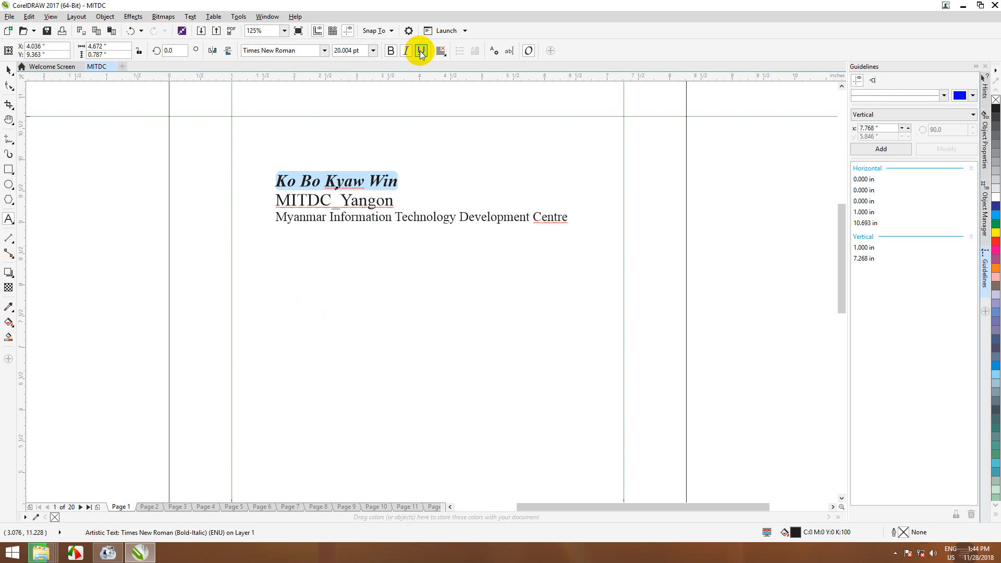
pyautogui.click(422, 53)
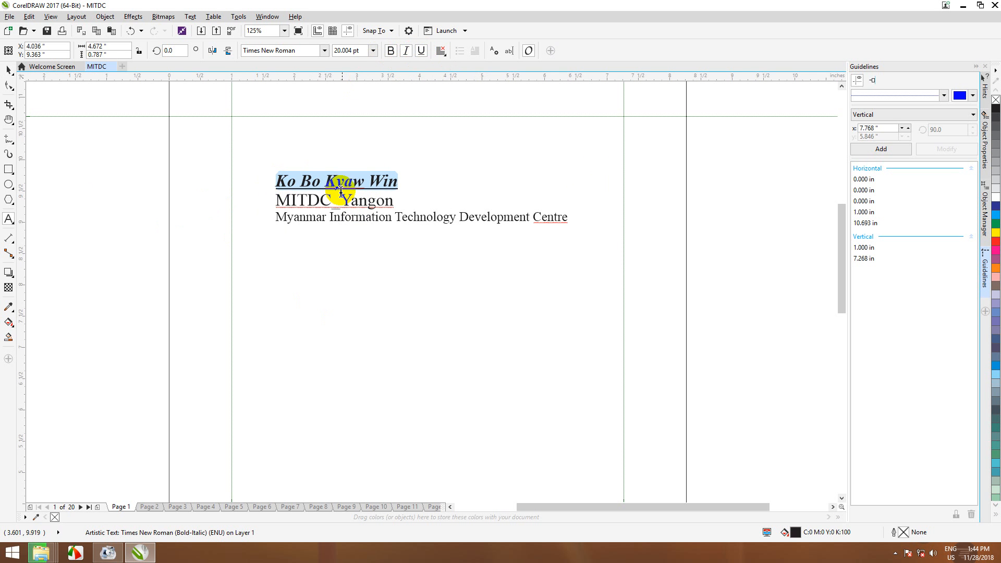
# Step: Centre-align all three lines of the text block
pyautogui.click(339, 180)
pyautogui.moveTo(274, 179); pyautogui.dragTo(421, 178)
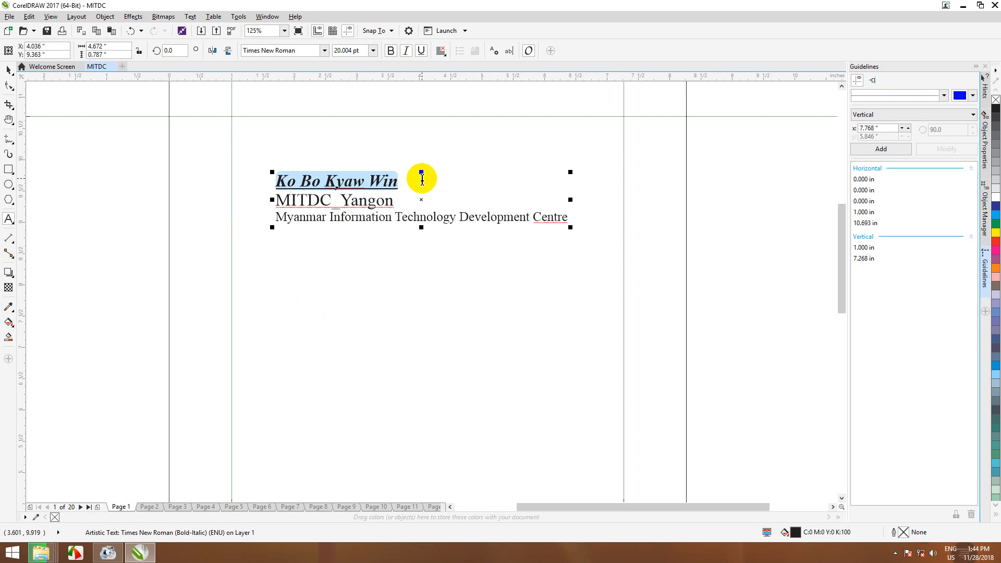
pyautogui.click(444, 55)
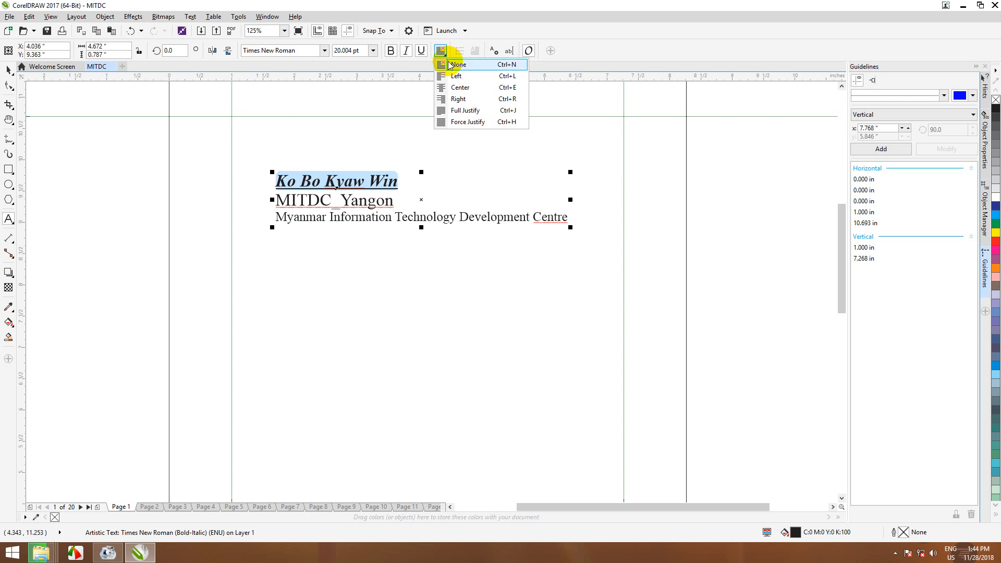
pyautogui.click(463, 88)
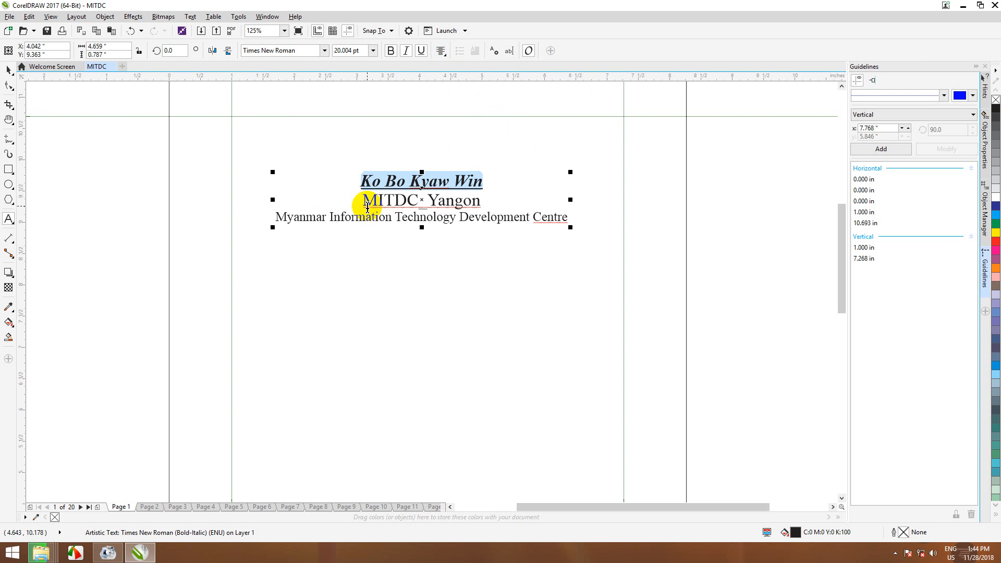
pyautogui.hotkey('ctrl', 'a')
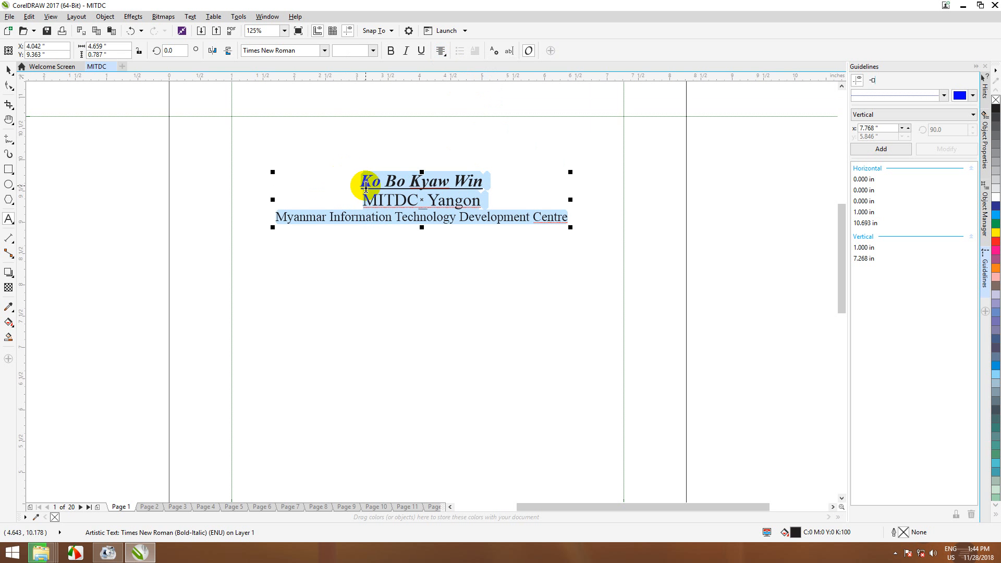
pyautogui.click(445, 57)
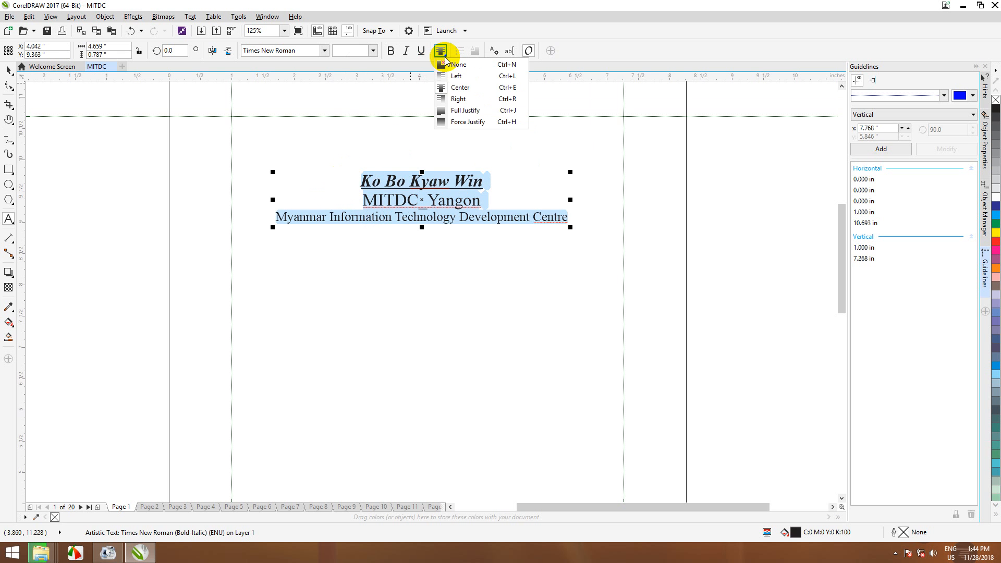
pyautogui.click(461, 88)
pyautogui.hotkey('ctrl', 'a')
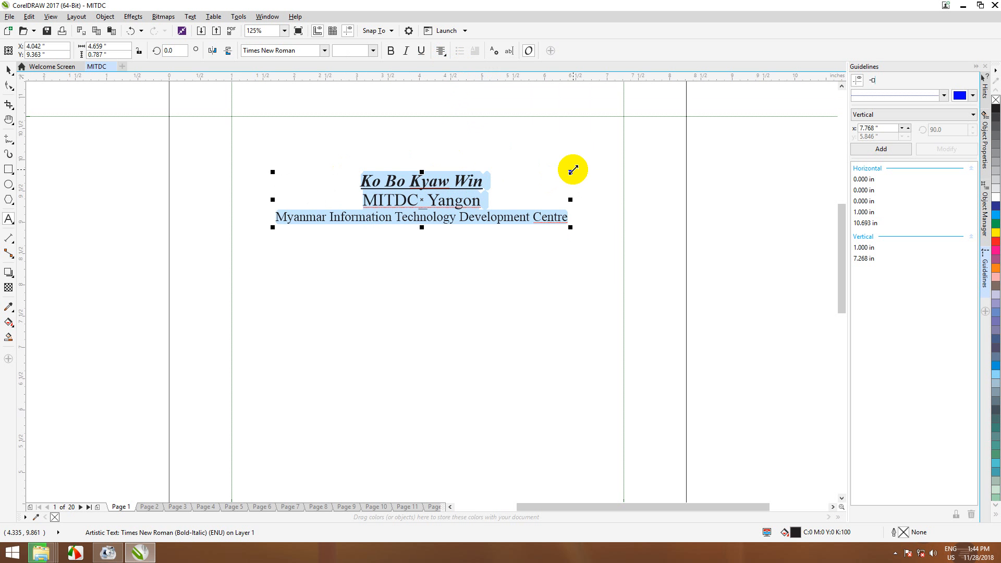
# Step: Enlarge the text block to about 6.02 × 1.02 in and nudge it slightly right and up
pyautogui.moveTo(573, 169); pyautogui.dragTo(612, 146)
pyautogui.hotkey('ctrl', 'a')
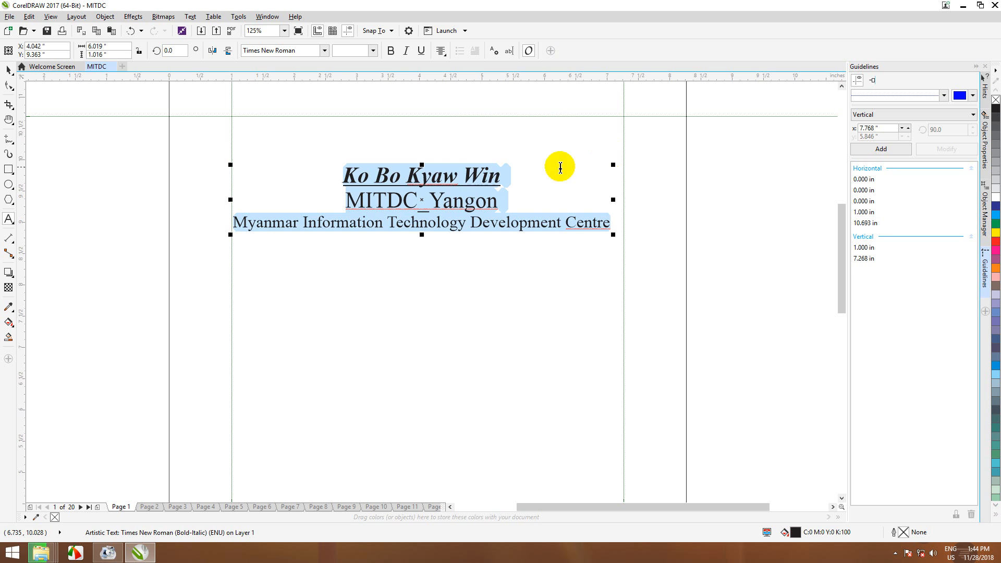
pyautogui.click(514, 184)
pyautogui.click(8, 71)
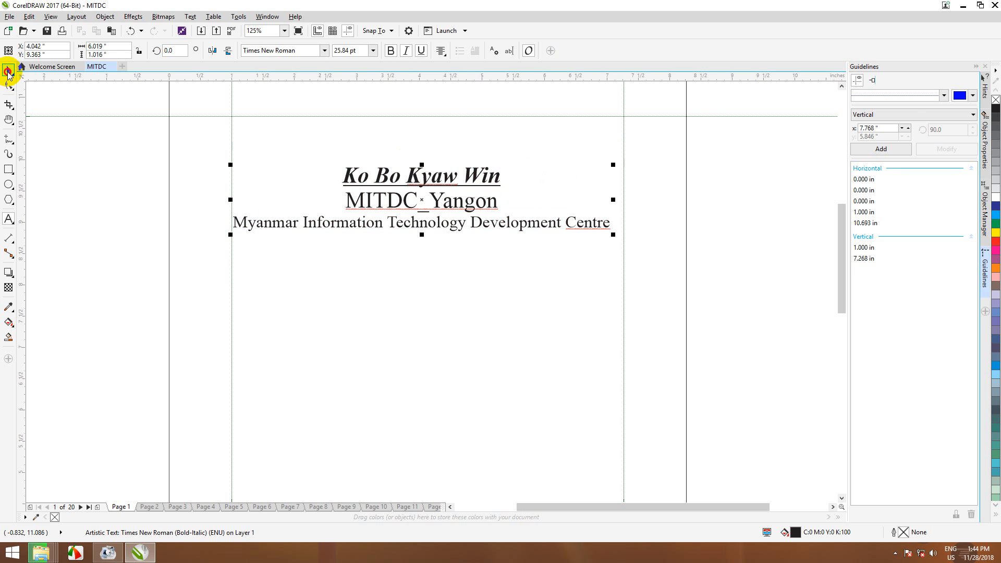
pyautogui.moveTo(430, 182); pyautogui.dragTo(450, 178)
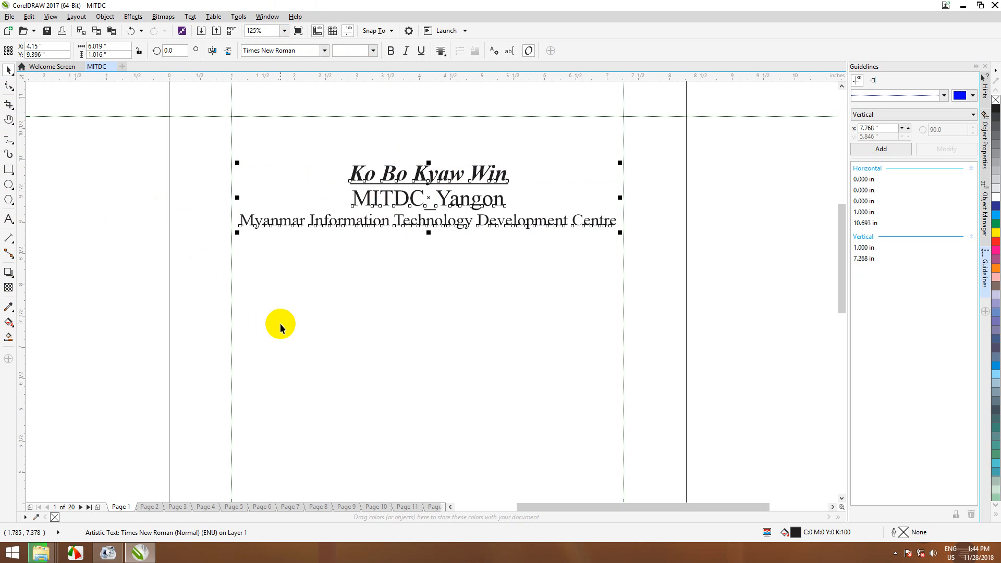
# Step: Add a Myanmar-script line in W01Art House below the organisation line, then minimise CorelDRAW
pyautogui.press('F8')
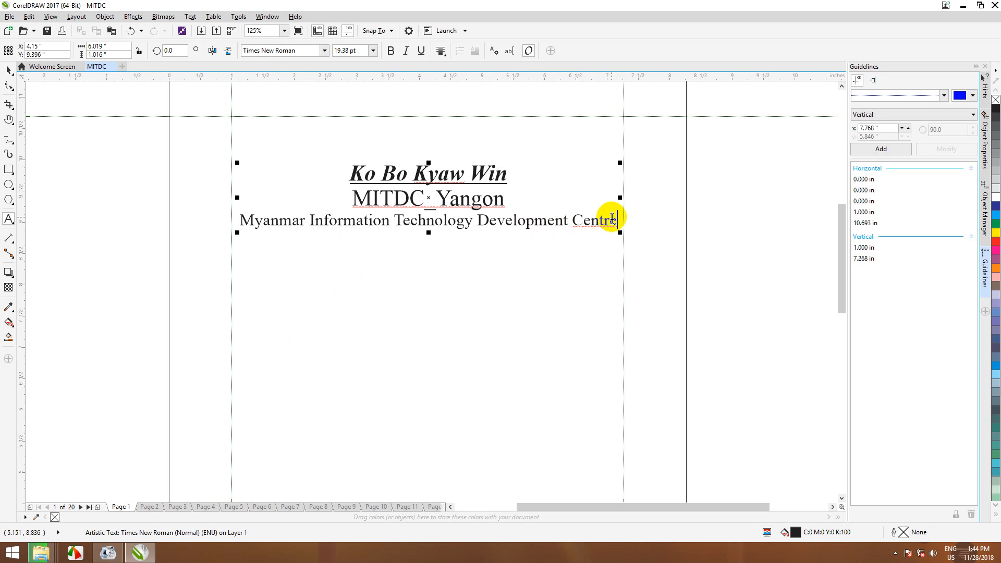
pyautogui.press('Return')
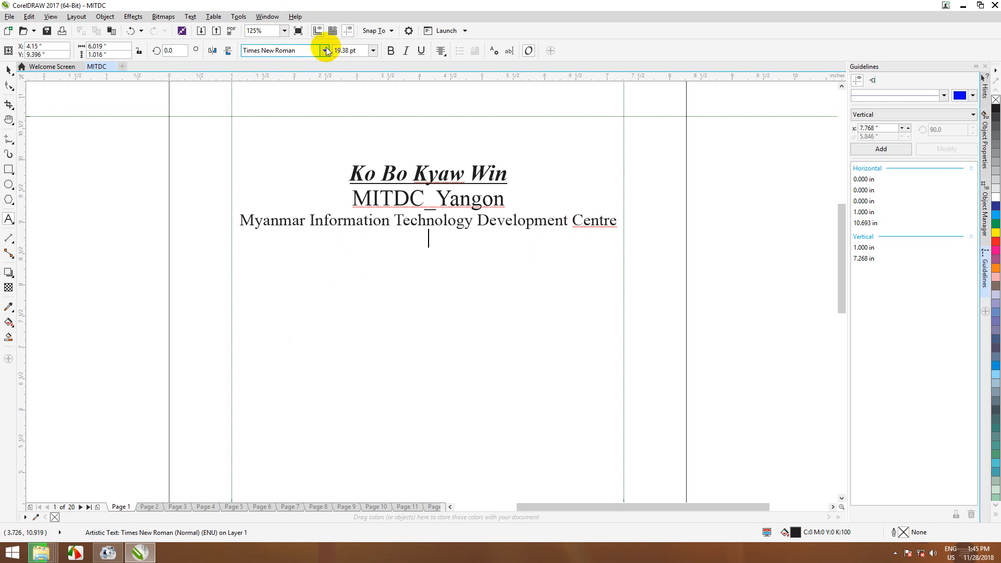
pyautogui.click(283, 50)
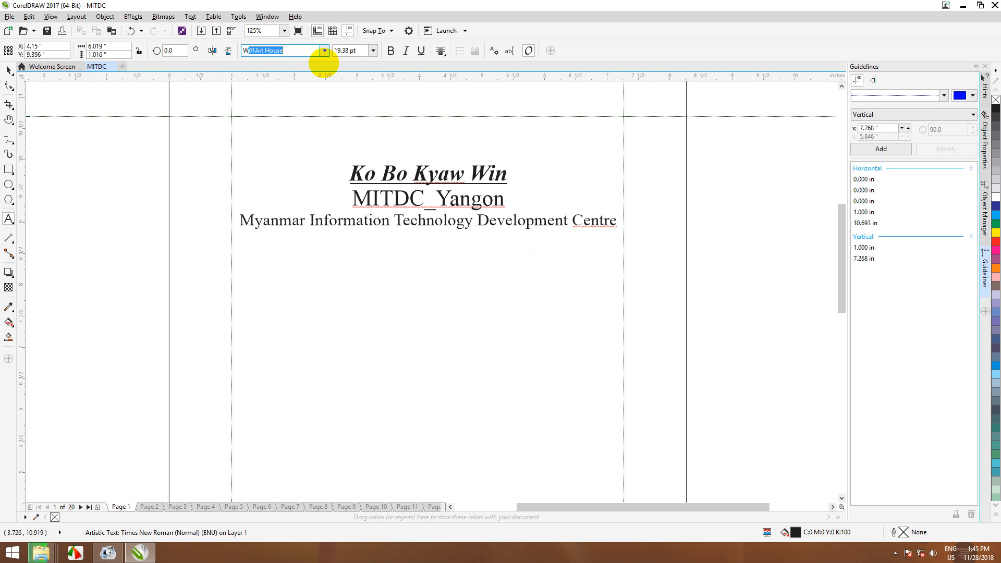
pyautogui.press('Return')
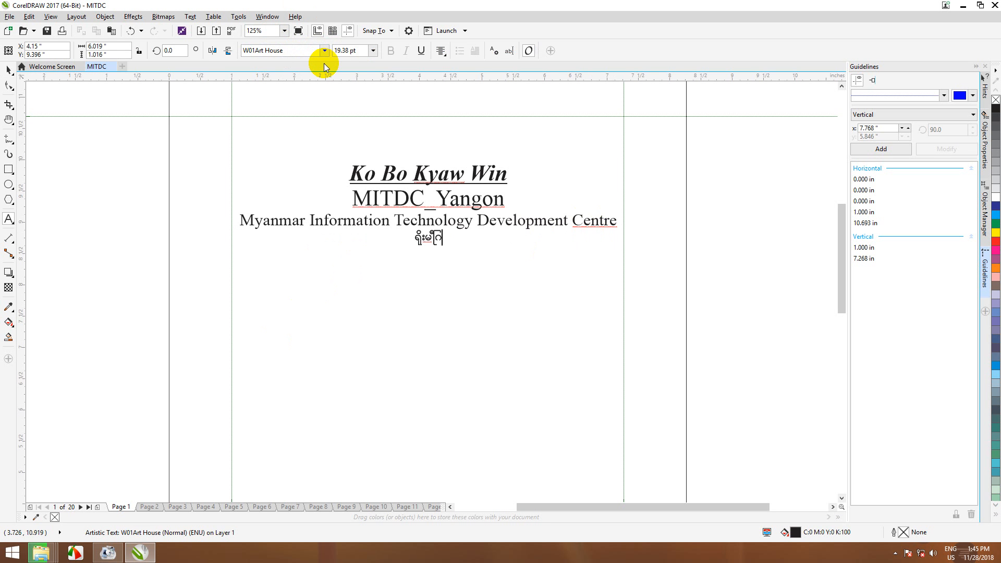
pyautogui.write('ိစ်တယ်')
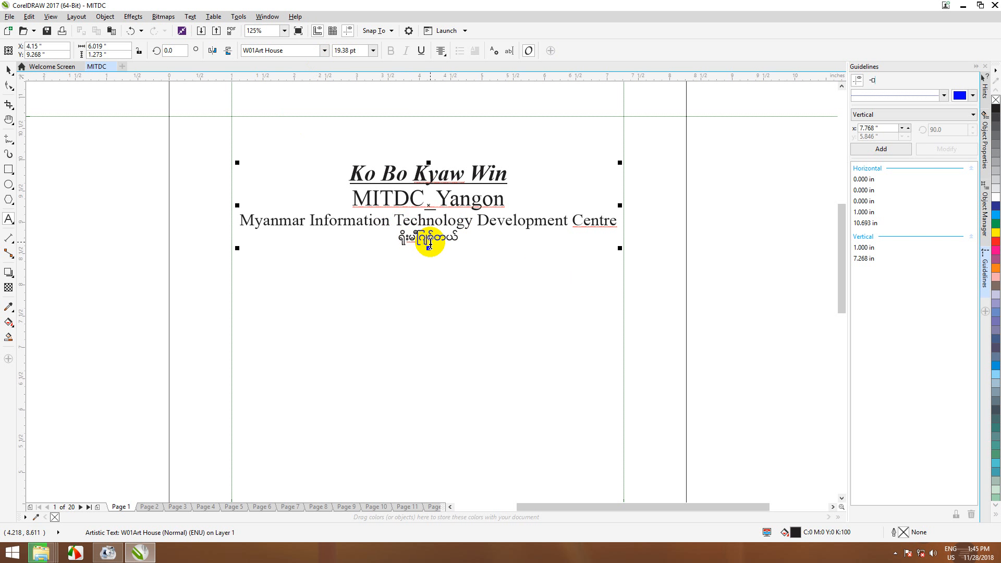
pyautogui.click(963, 6)
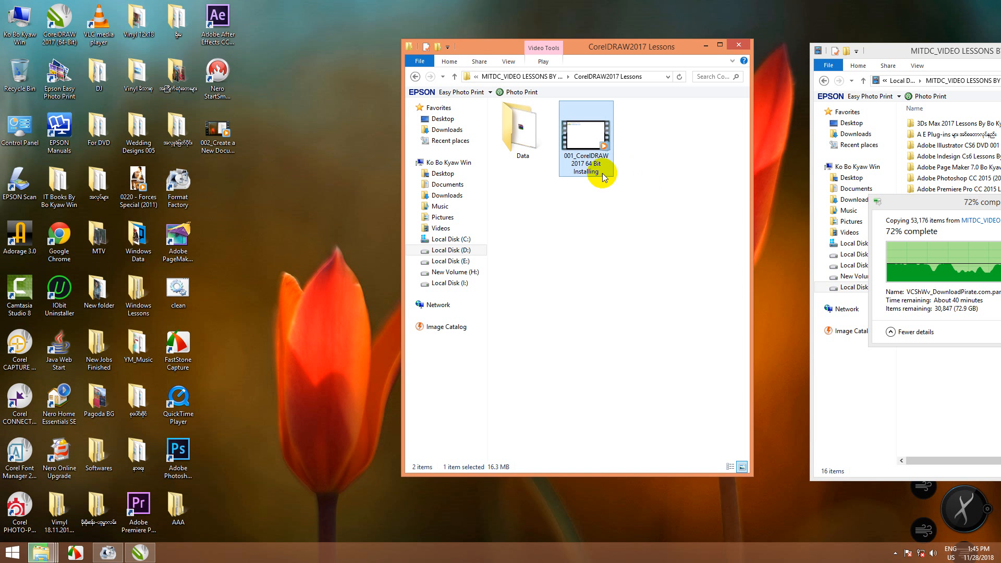